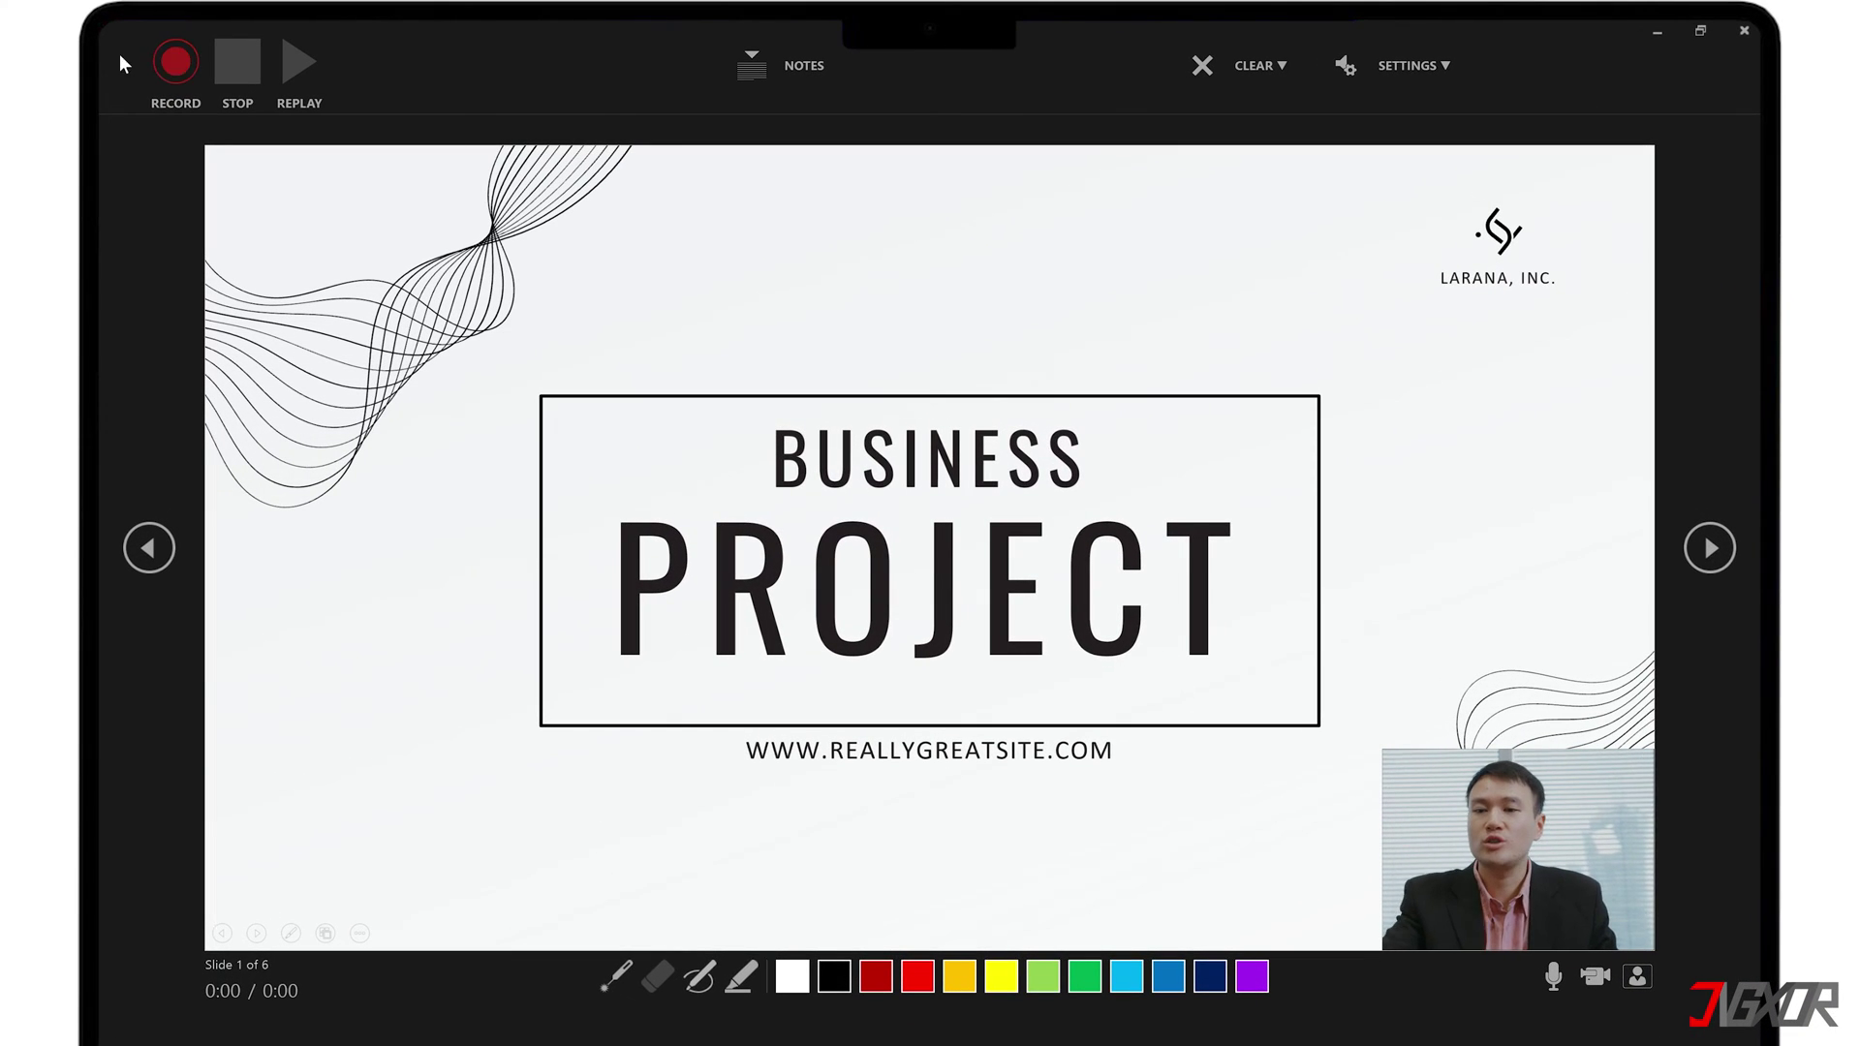
# Record the opening slides with webcam narration, advancing through to the Strategies slide.
pyautogui.click(159, 66)
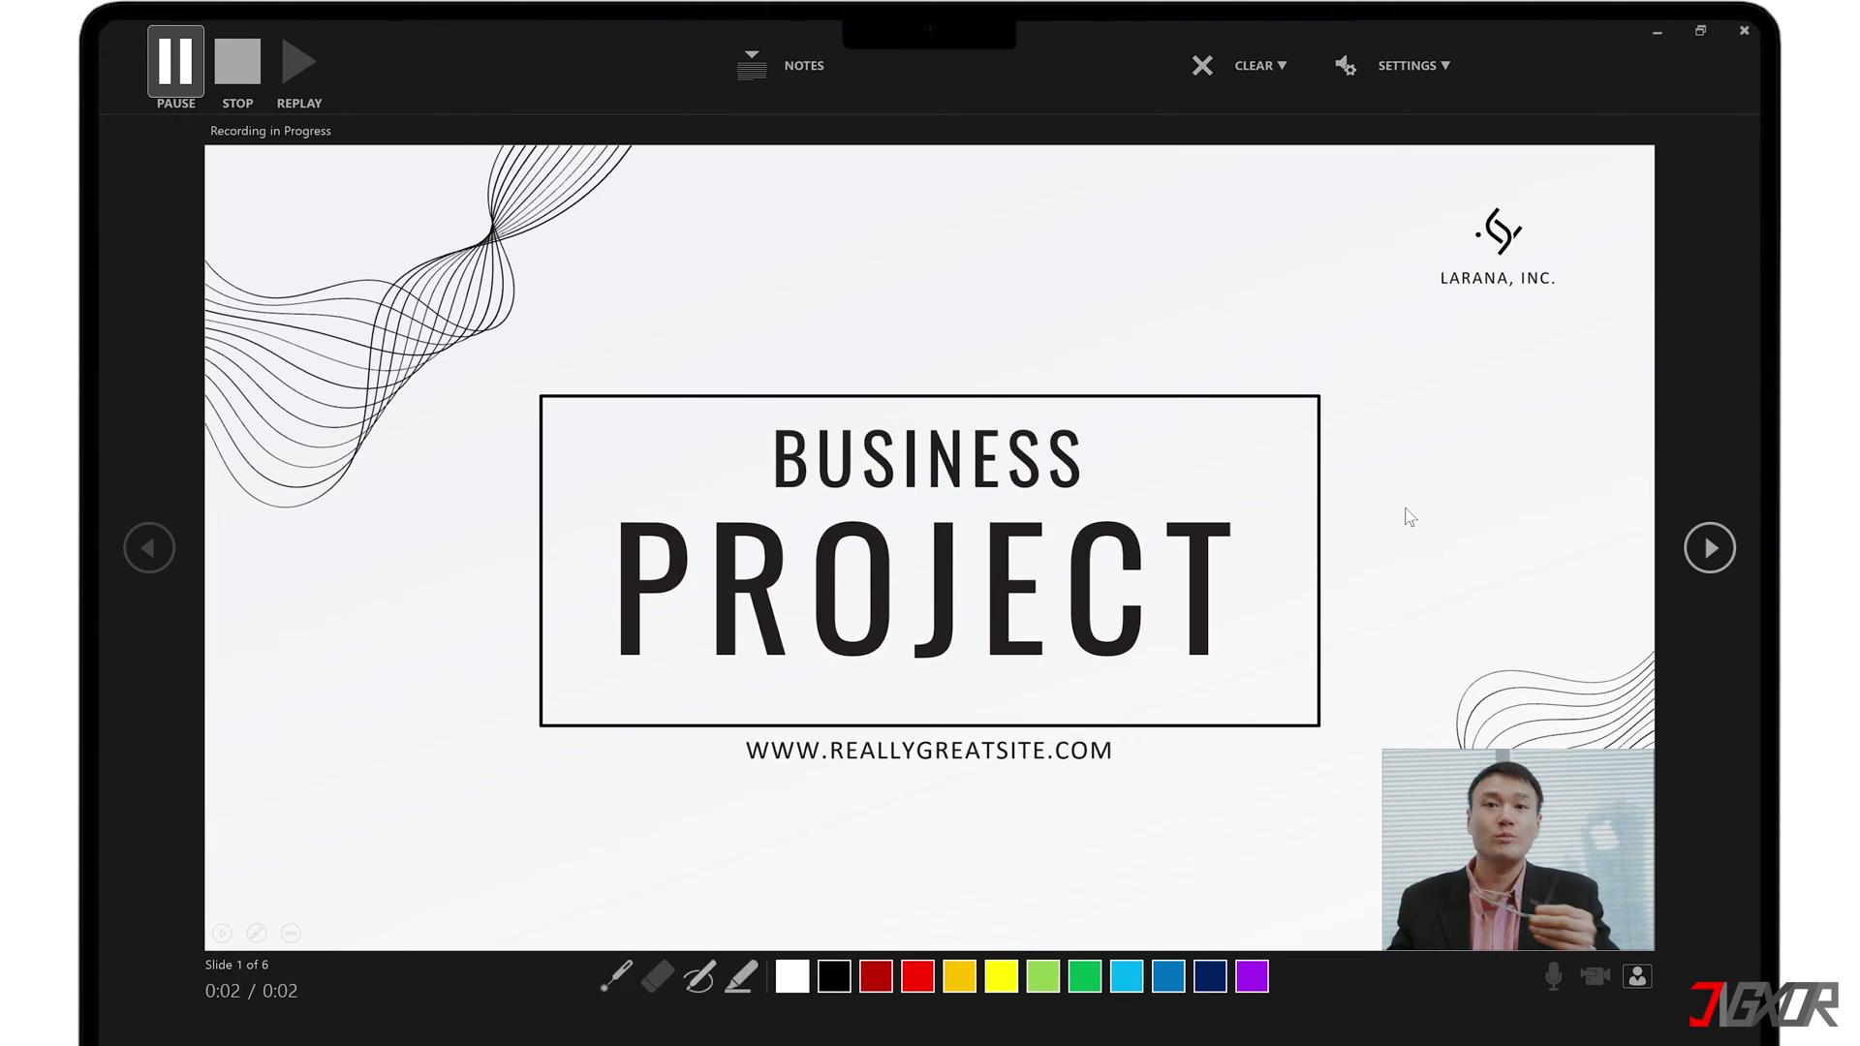
pyautogui.press('Right')
pyautogui.press('Right')
pyautogui.press('Right')
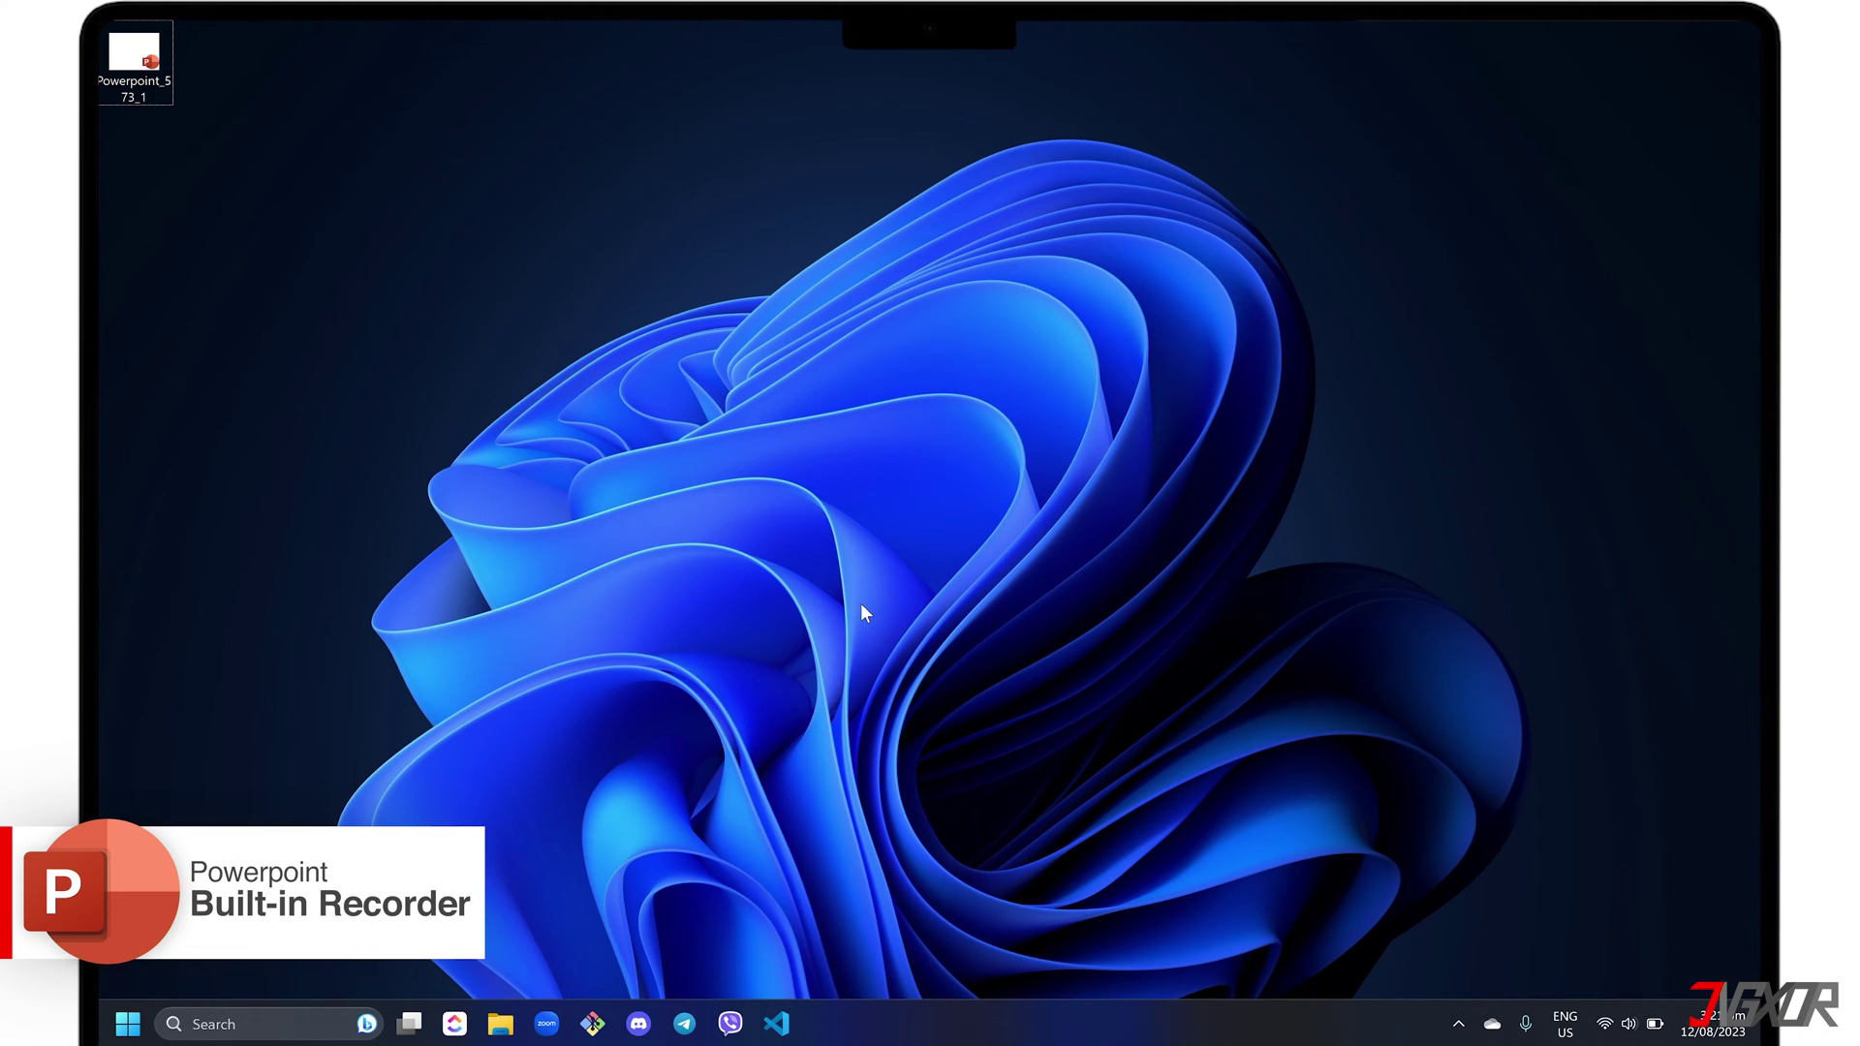
# Open the Business Project file and start a Record session From Beginning on slide 1.
pyautogui.doubleClick(140, 74)
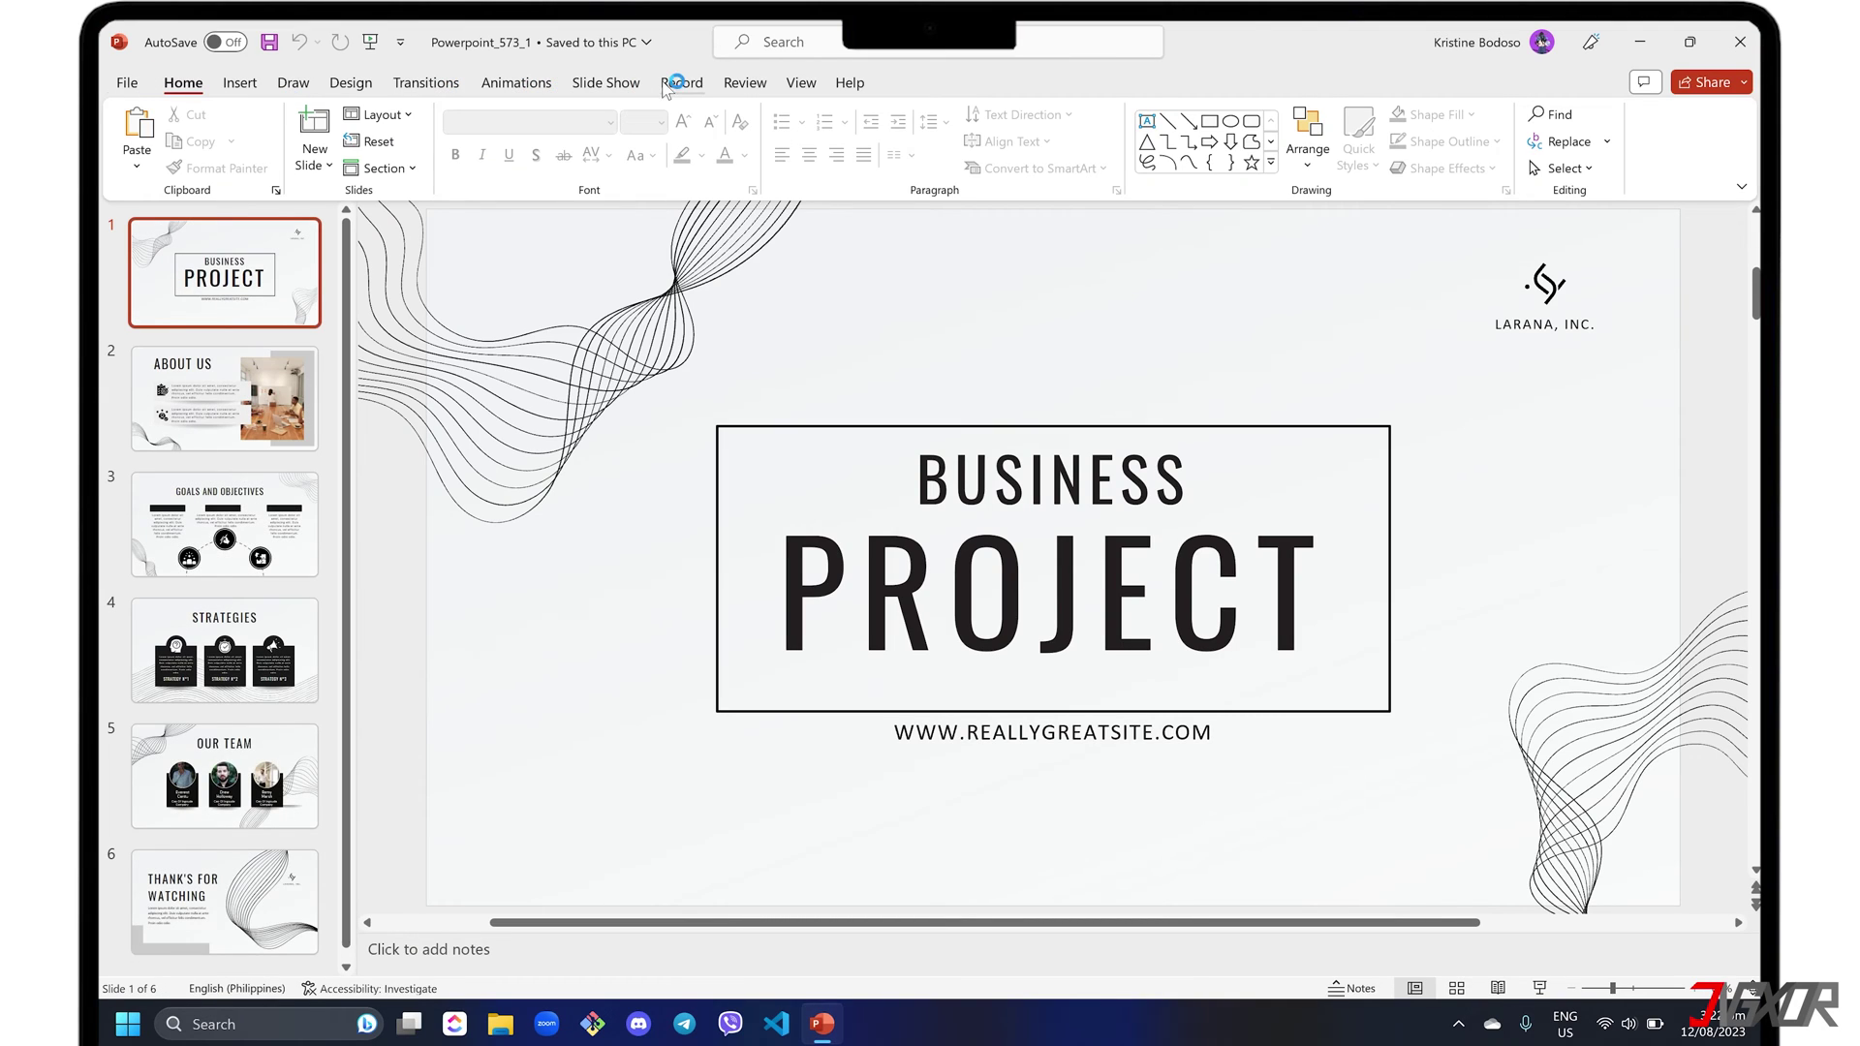
pyautogui.click(681, 83)
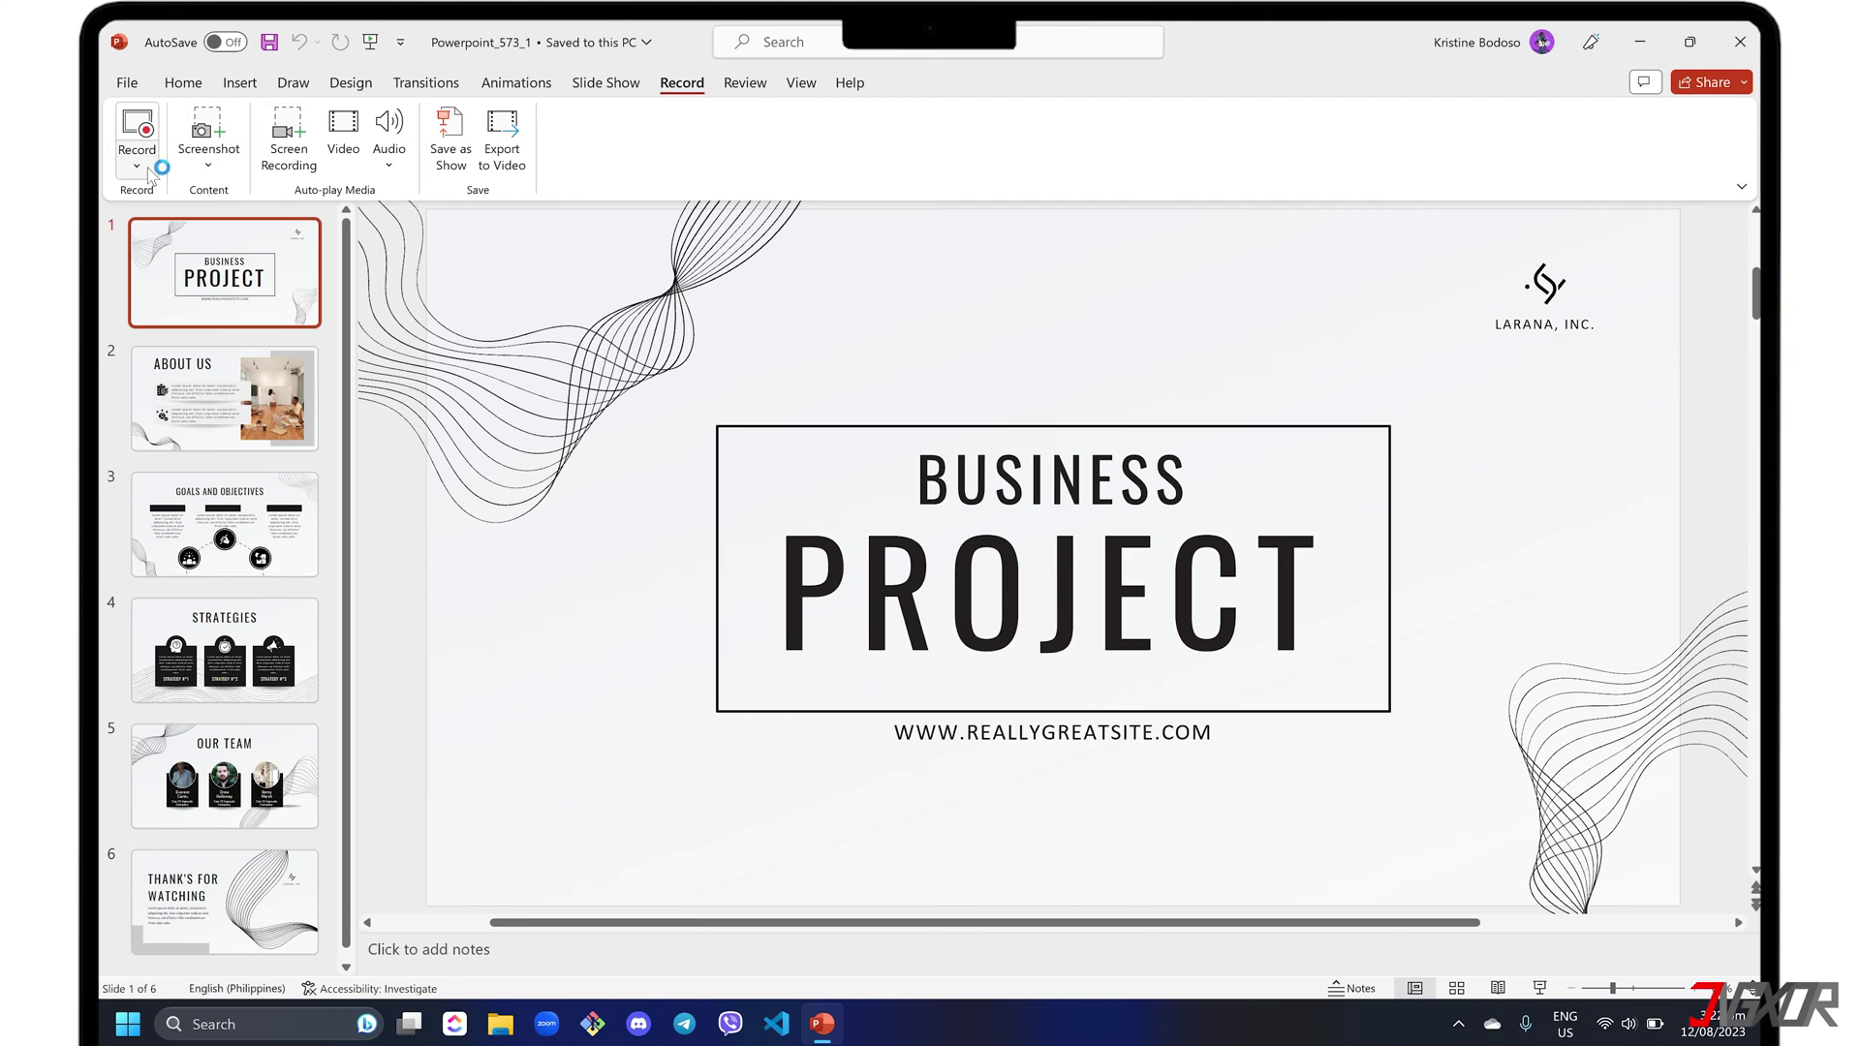
pyautogui.click(142, 169)
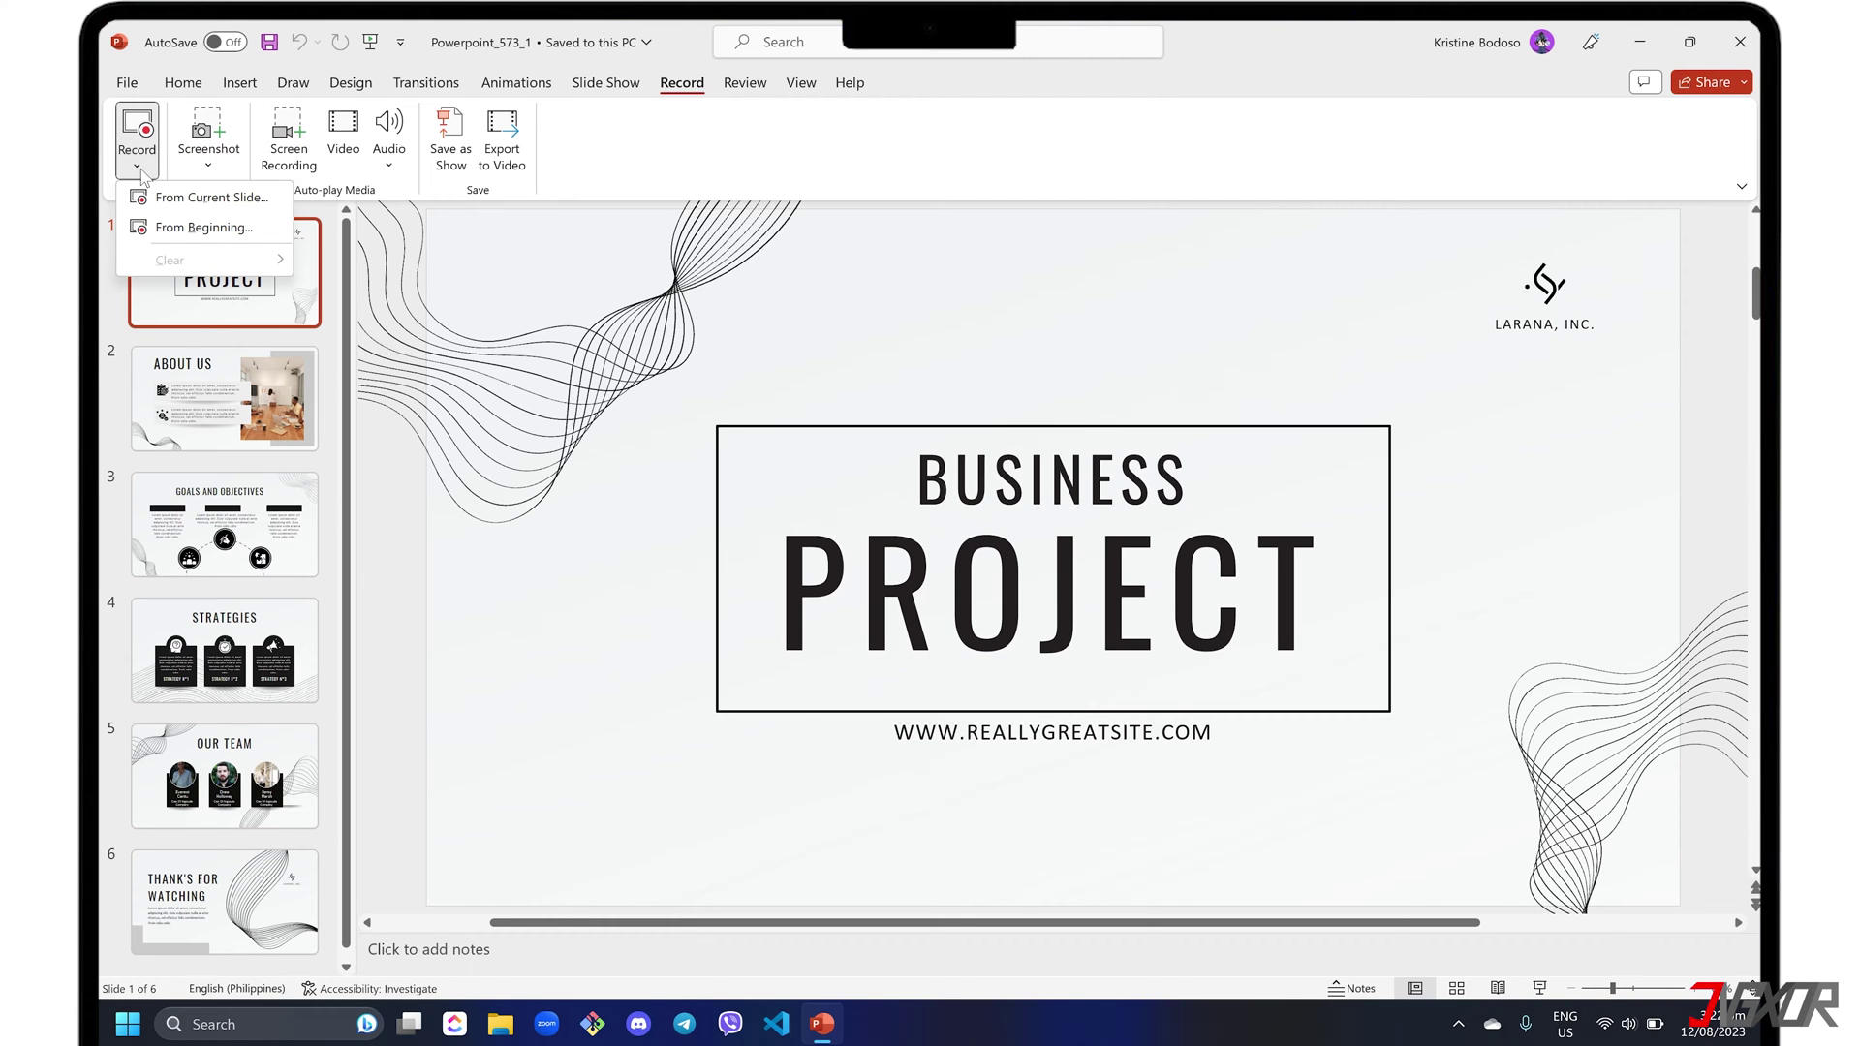
pyautogui.click(215, 232)
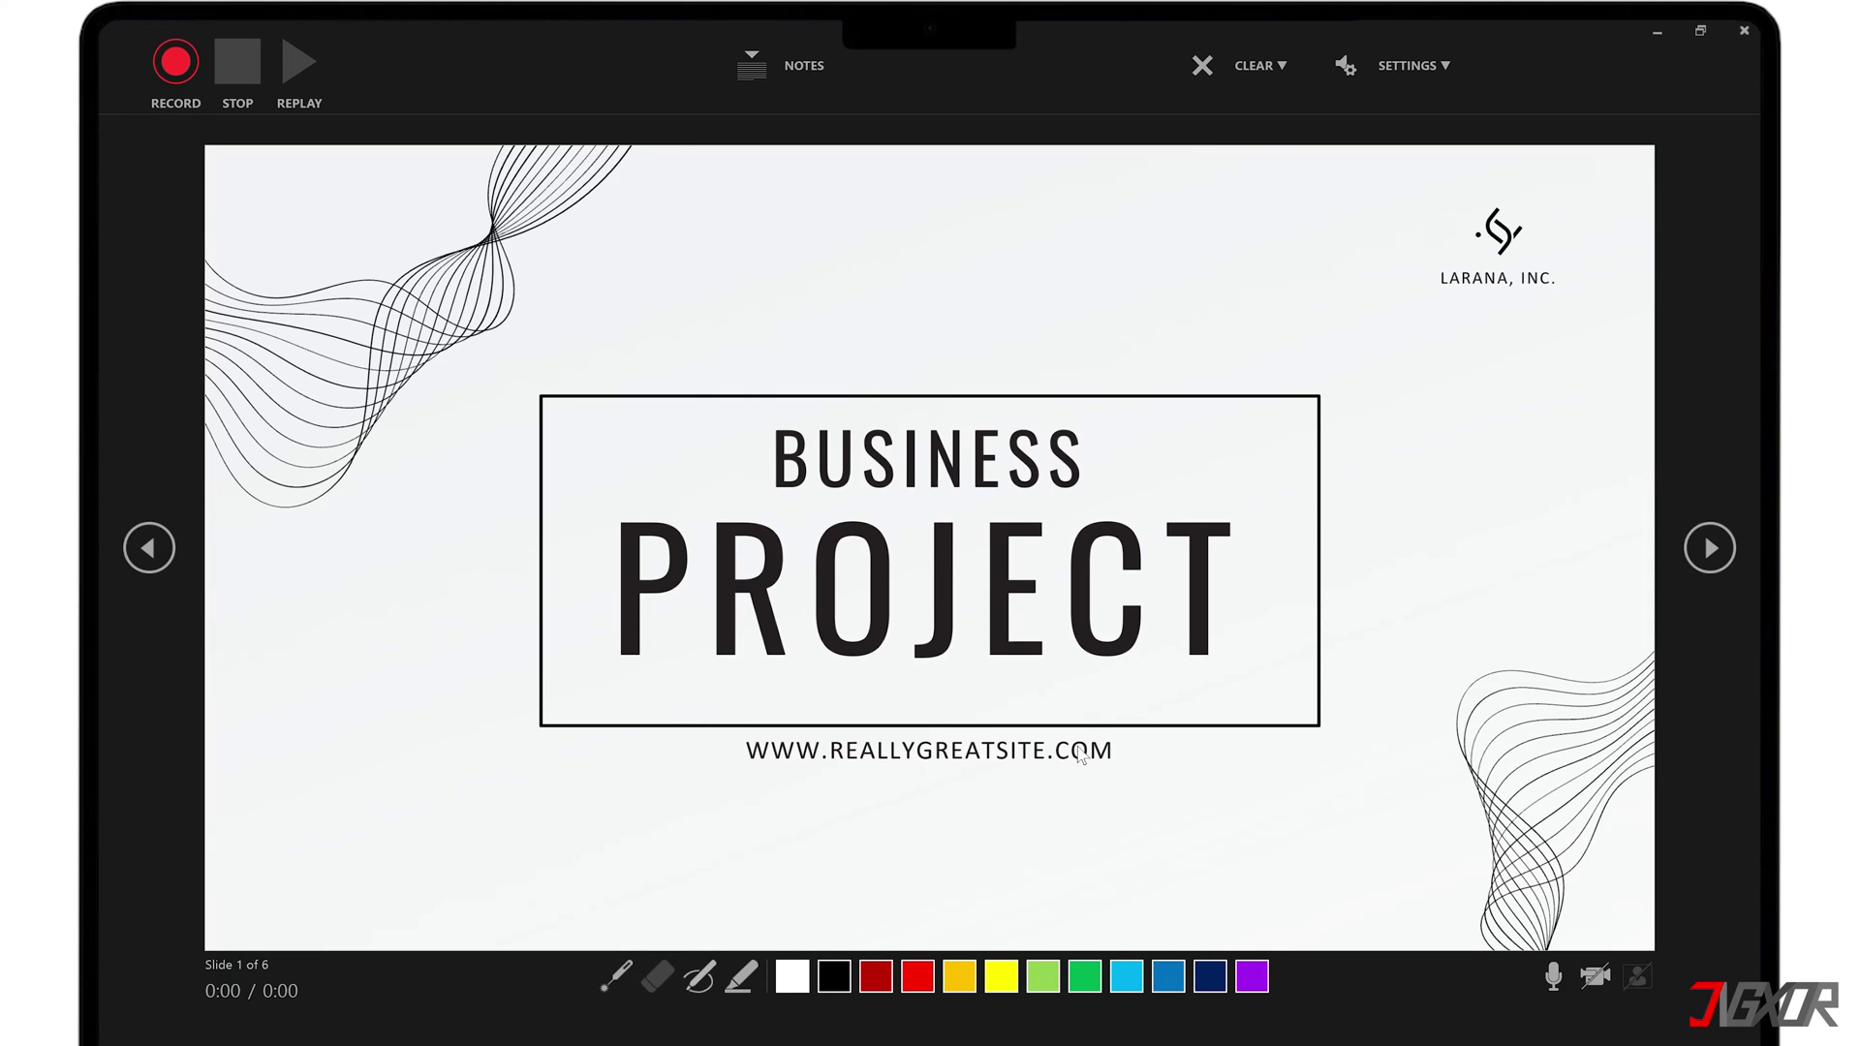
# Turn on the webcam, confirm the USB camera in Settings, and start recording slide 1.
pyautogui.click(1593, 977)
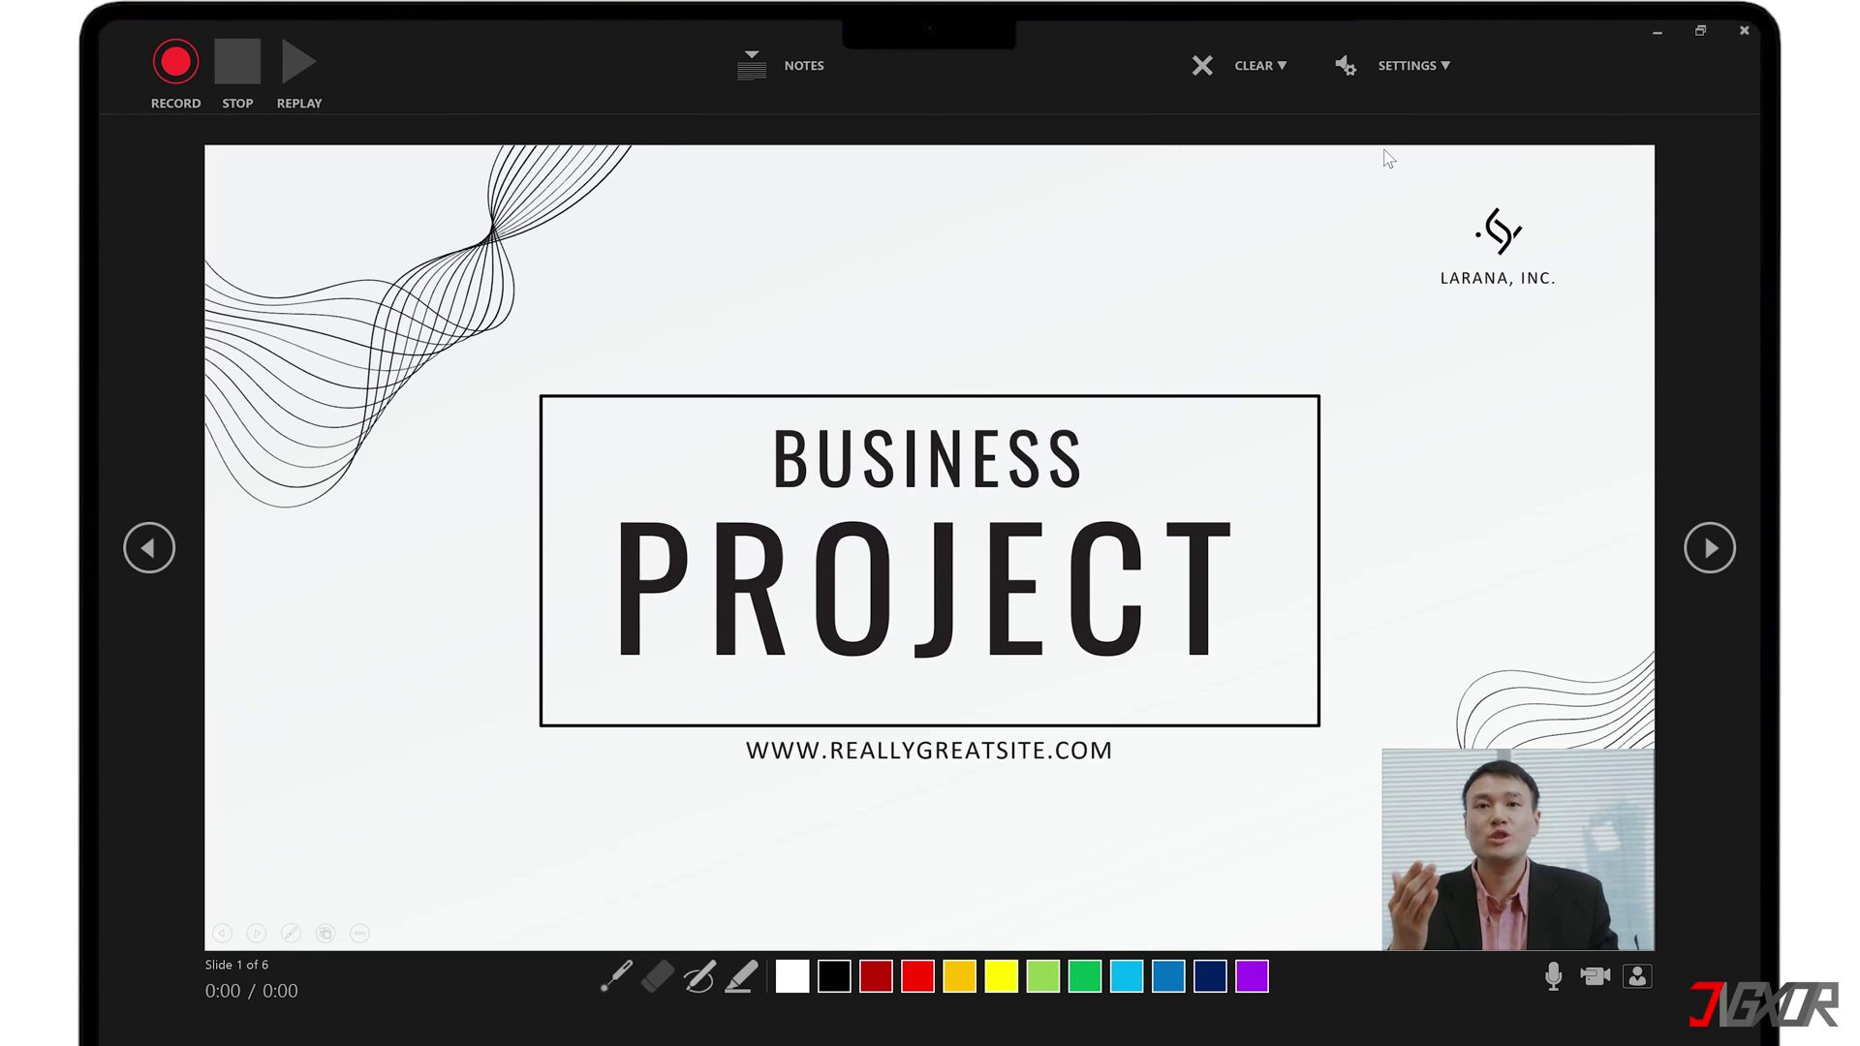
pyautogui.click(1395, 66)
pyautogui.moveTo(1374, 205)
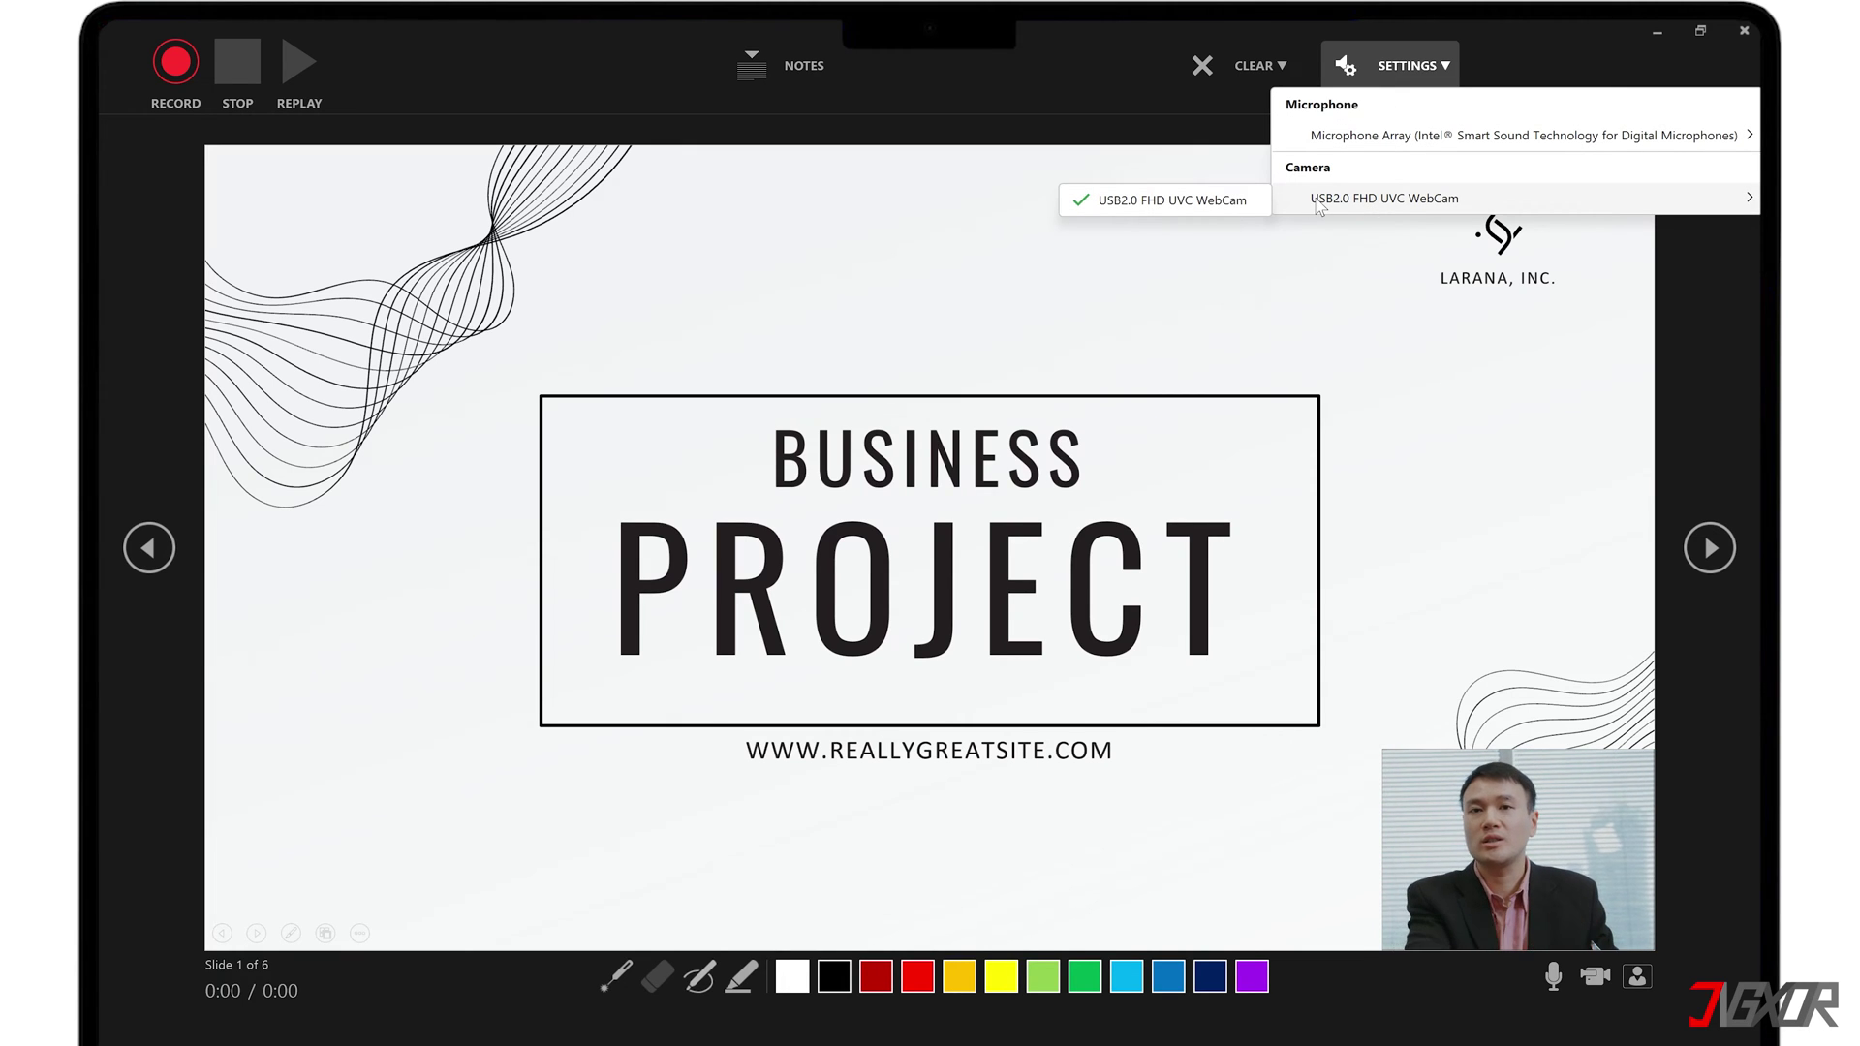
pyautogui.click(1330, 240)
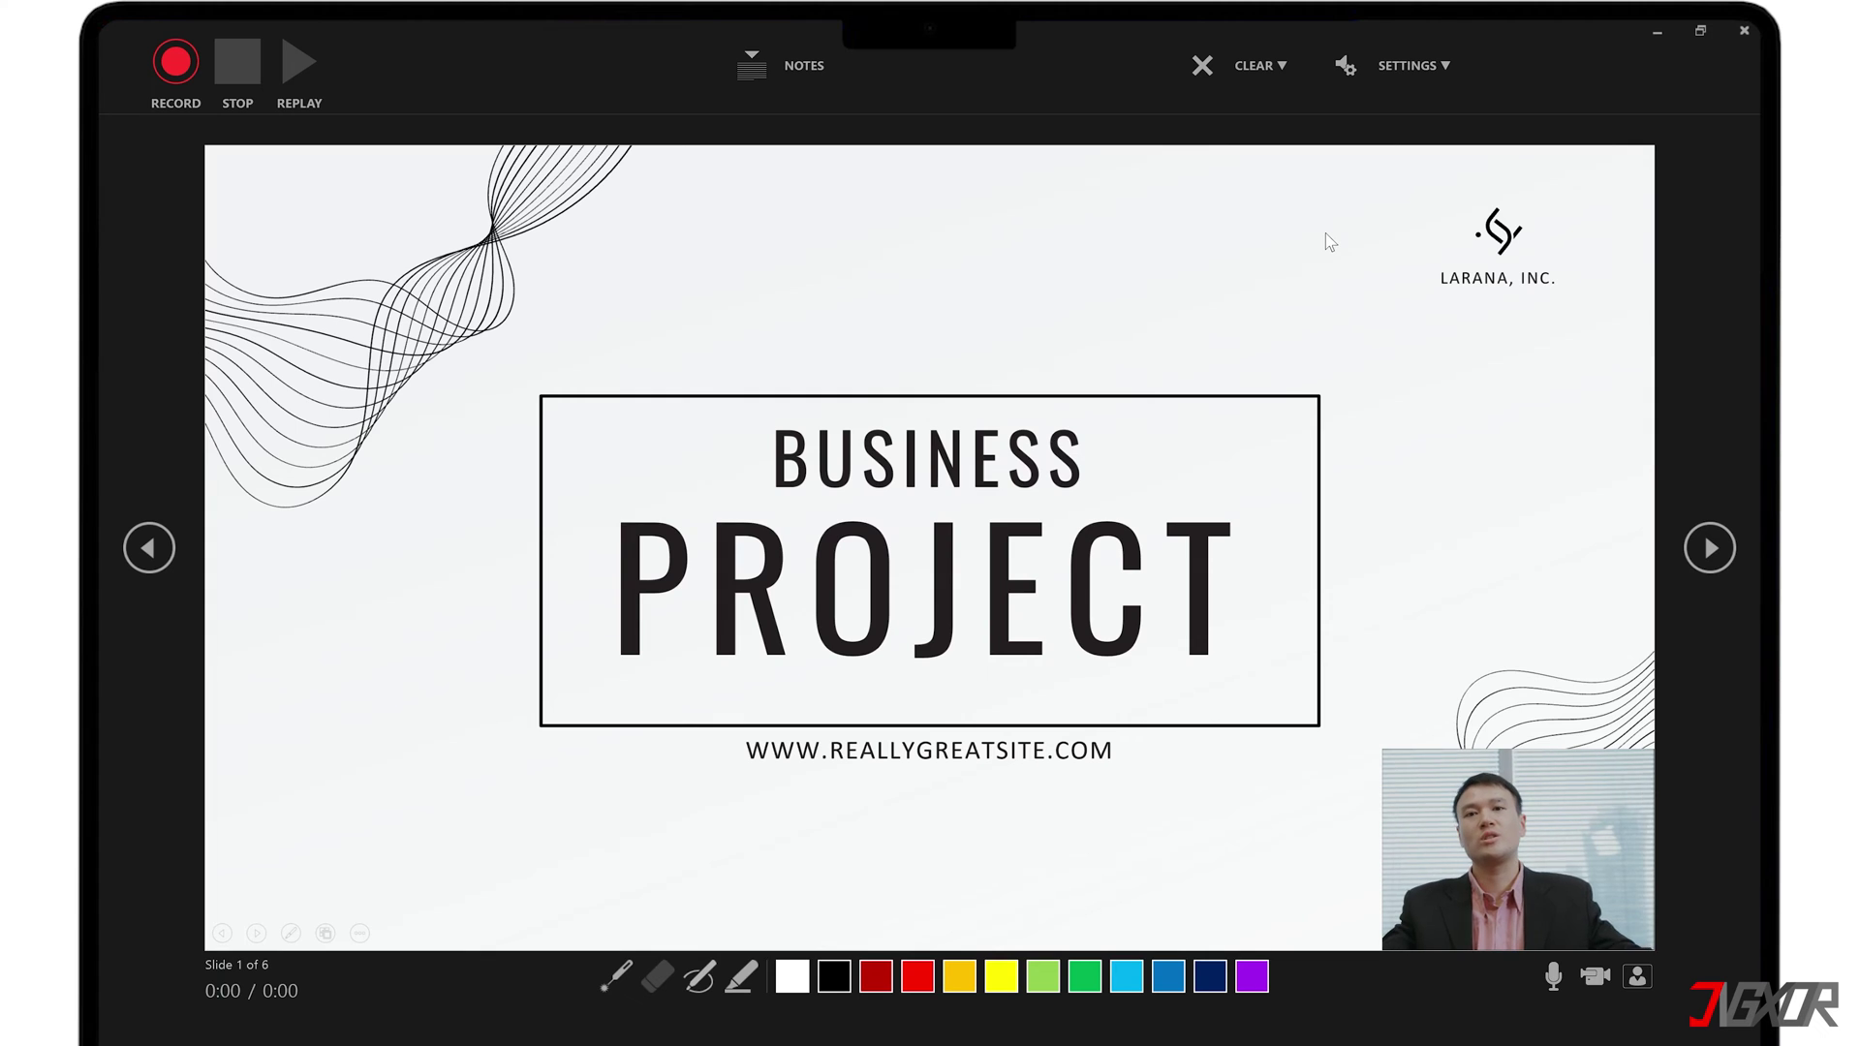
pyautogui.click(160, 66)
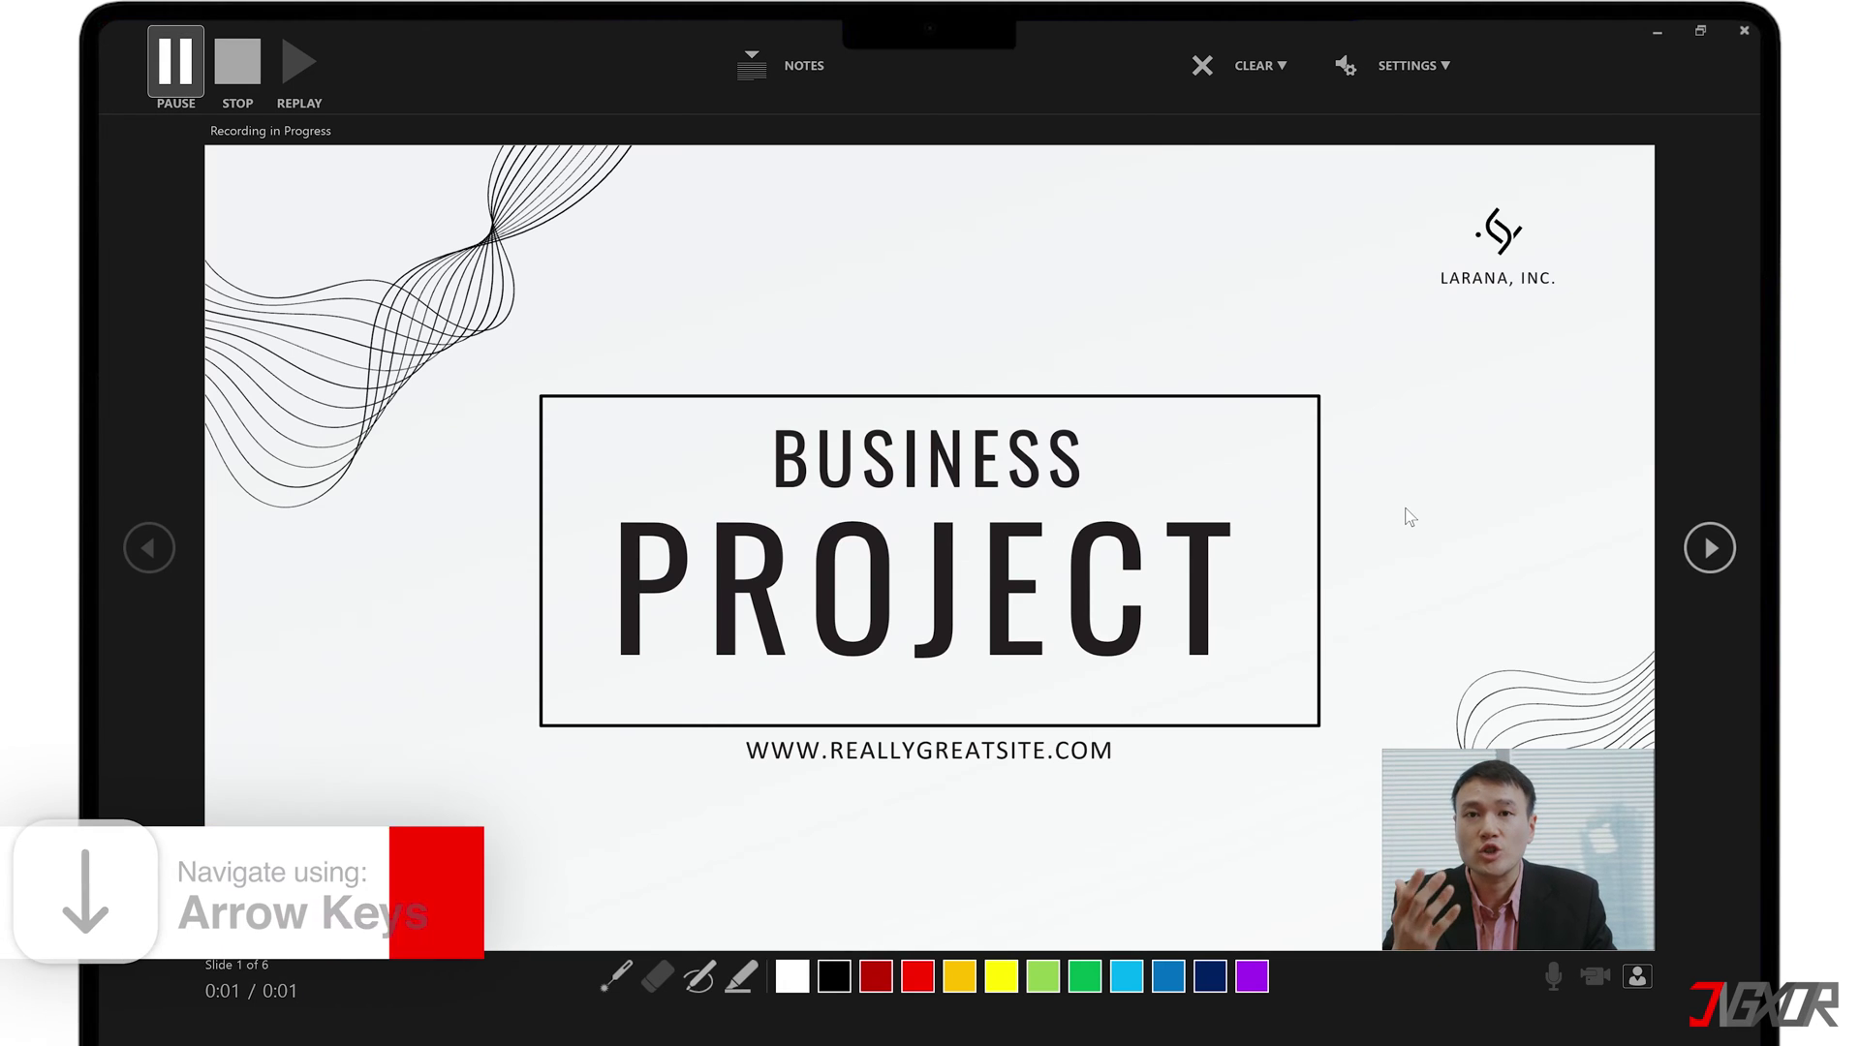
# Advance the slides, circle the STRATEGIES title in light-green pen, then stop recording and exit.
pyautogui.press('Down')
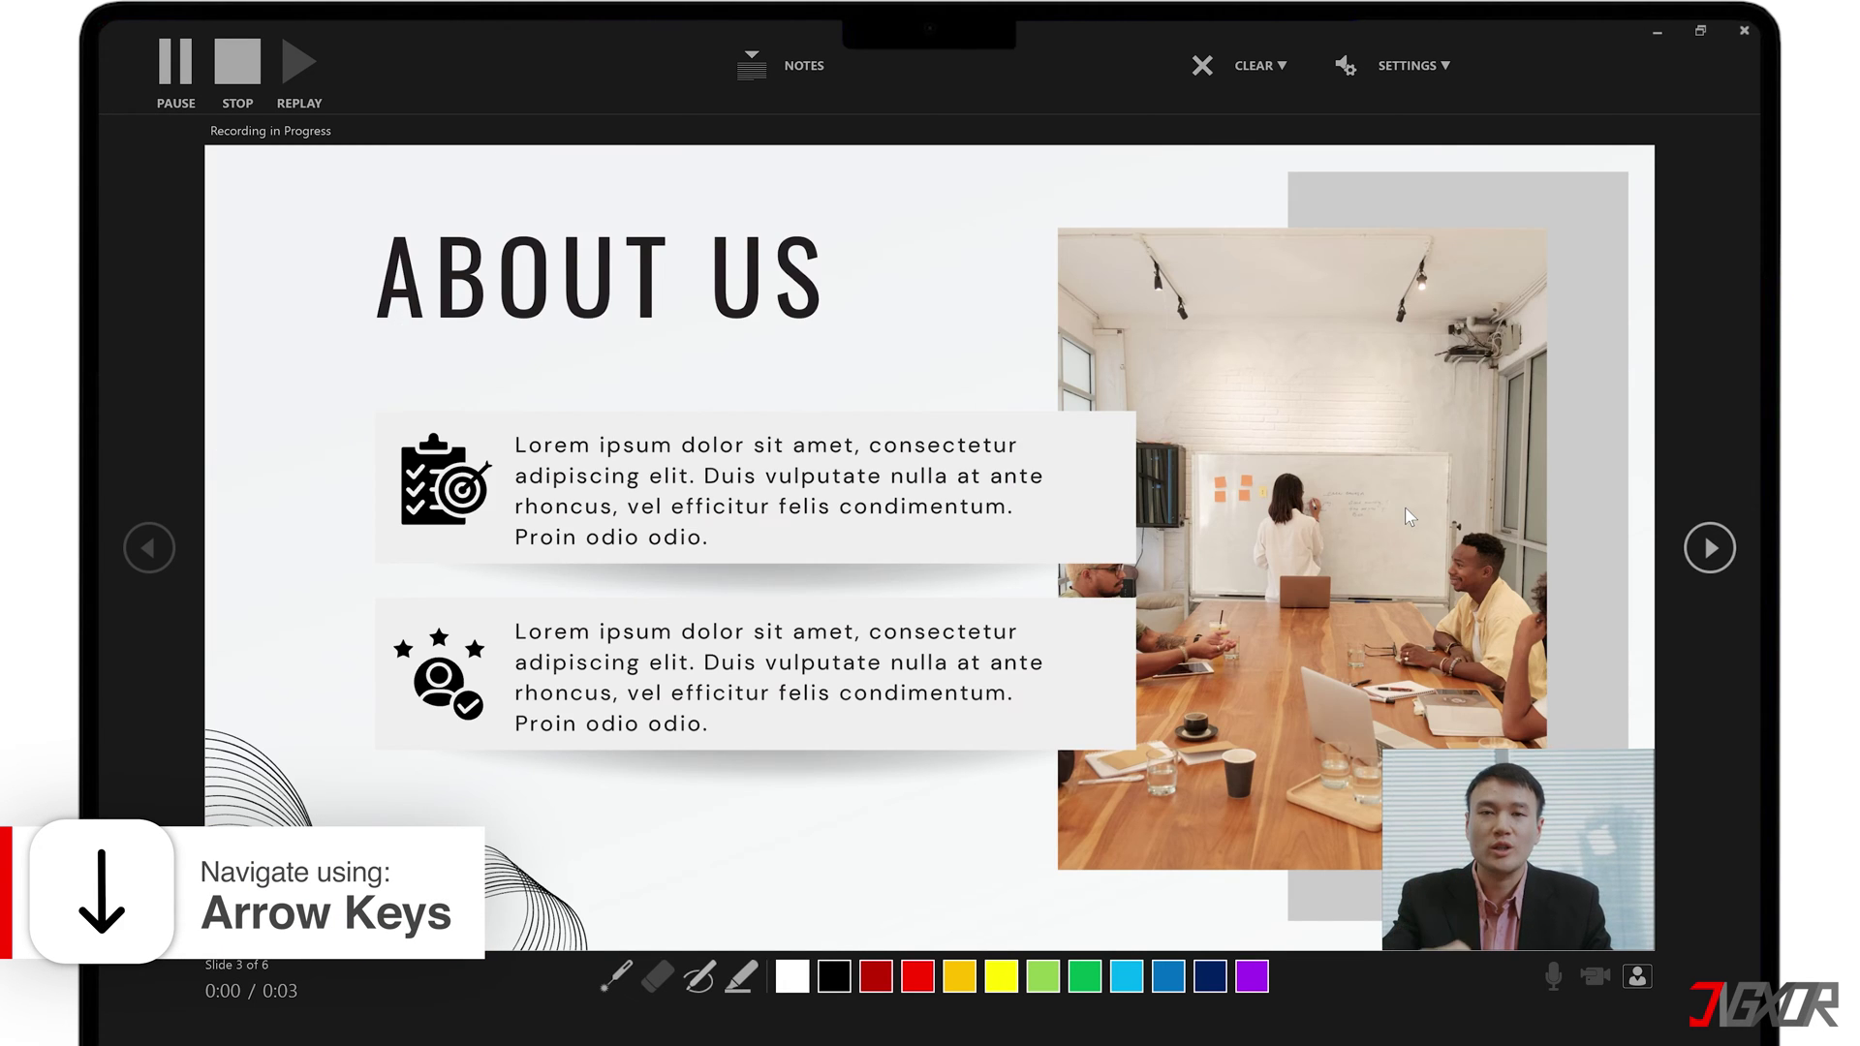
pyautogui.press('Down')
pyautogui.press('Down')
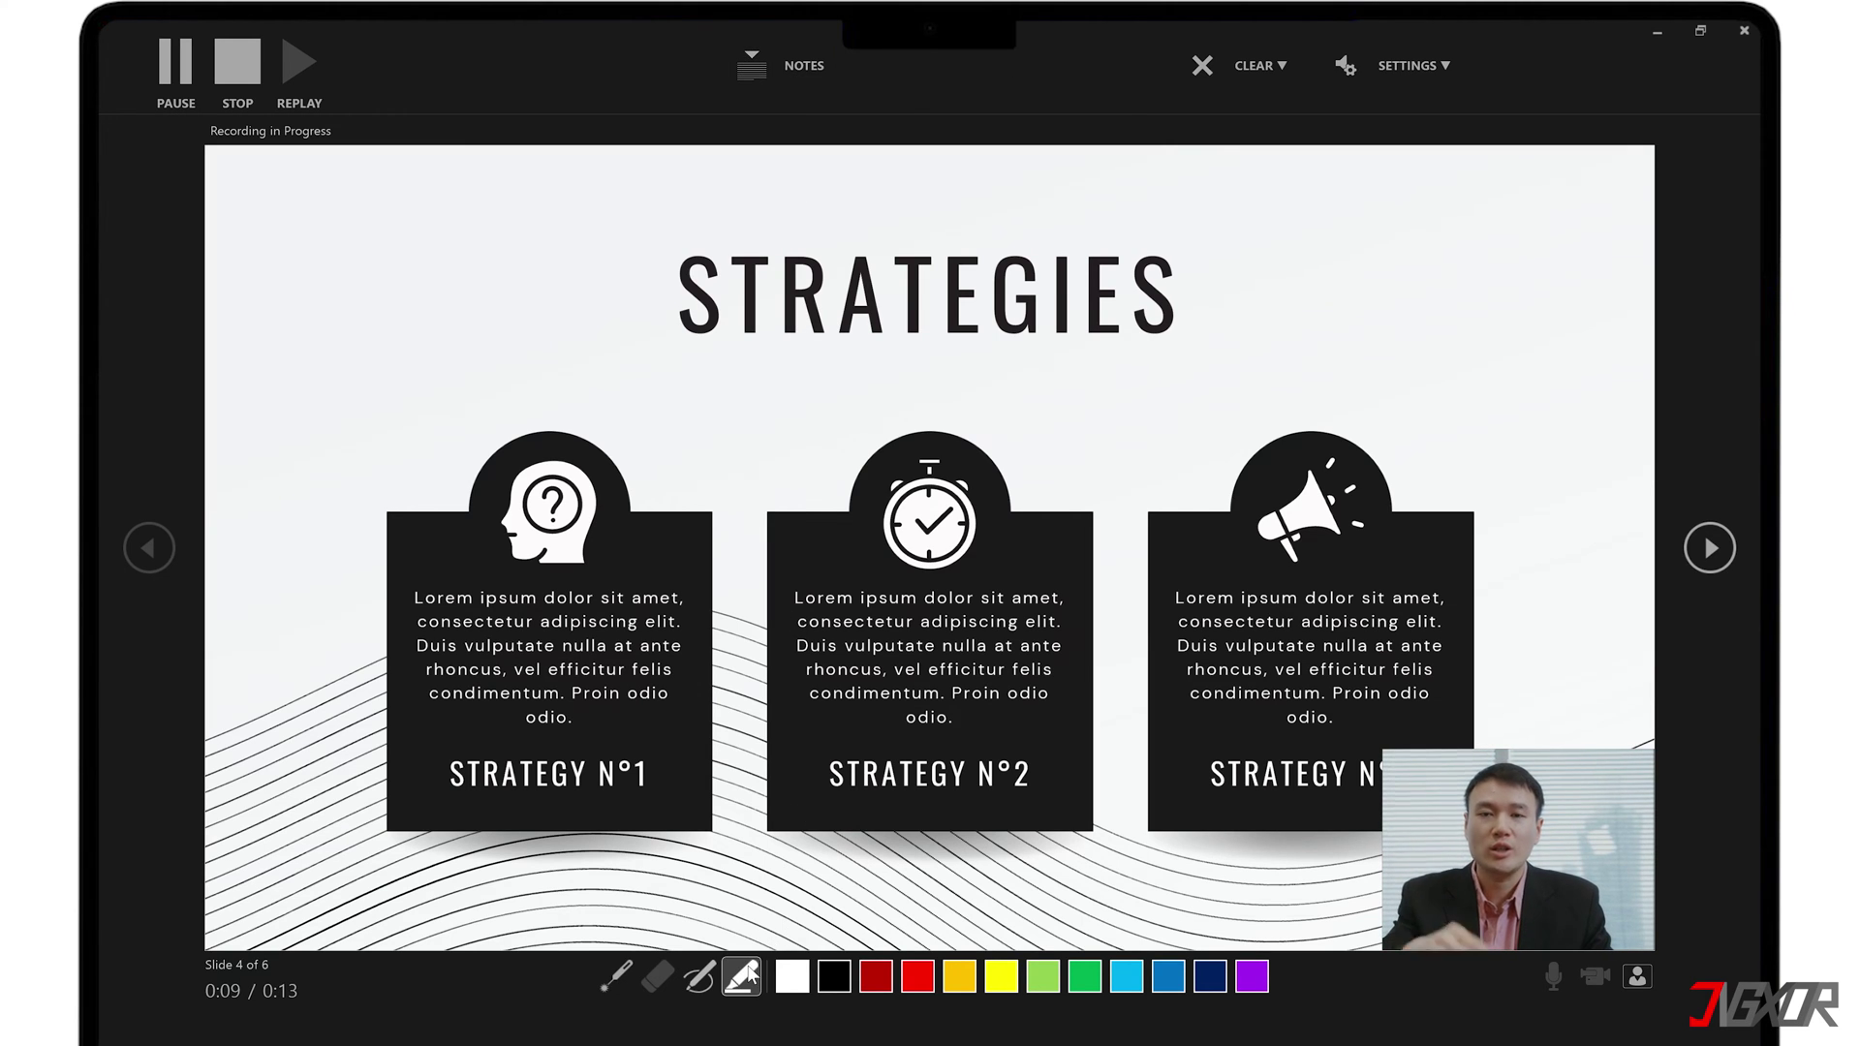
pyautogui.click(703, 978)
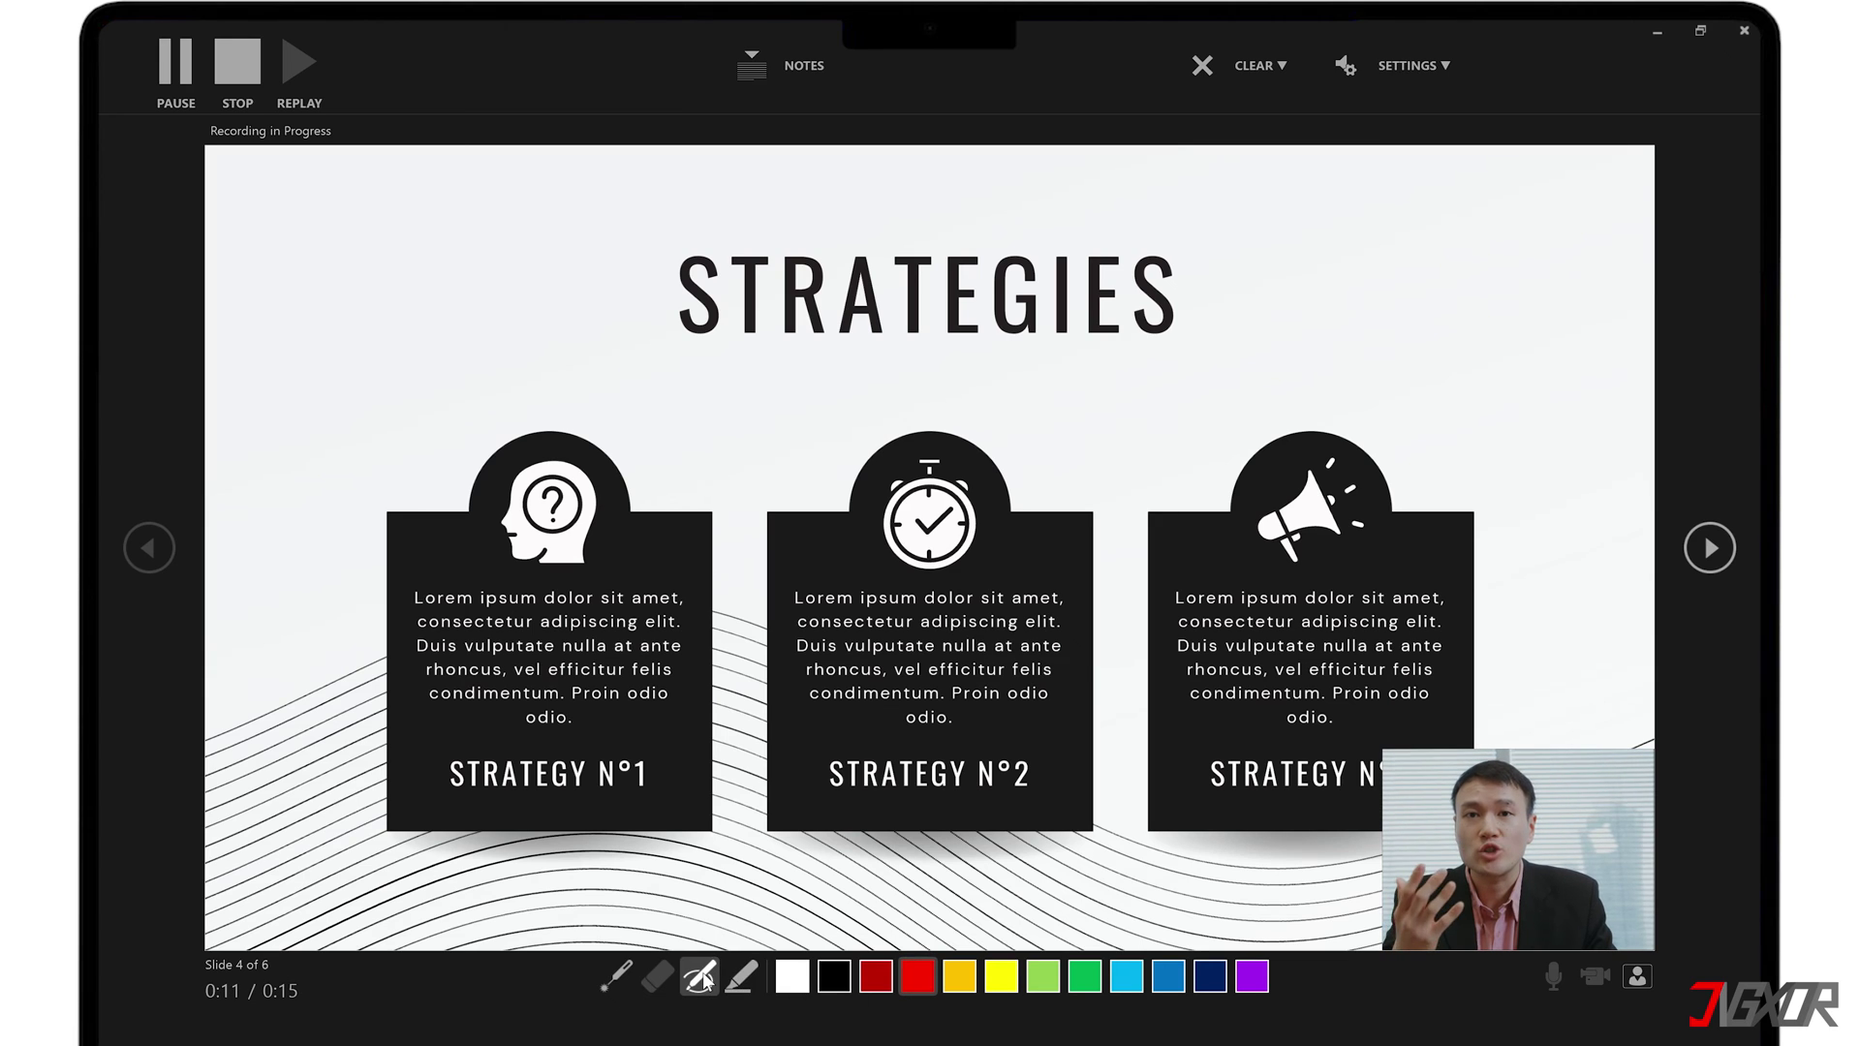
pyautogui.click(1052, 981)
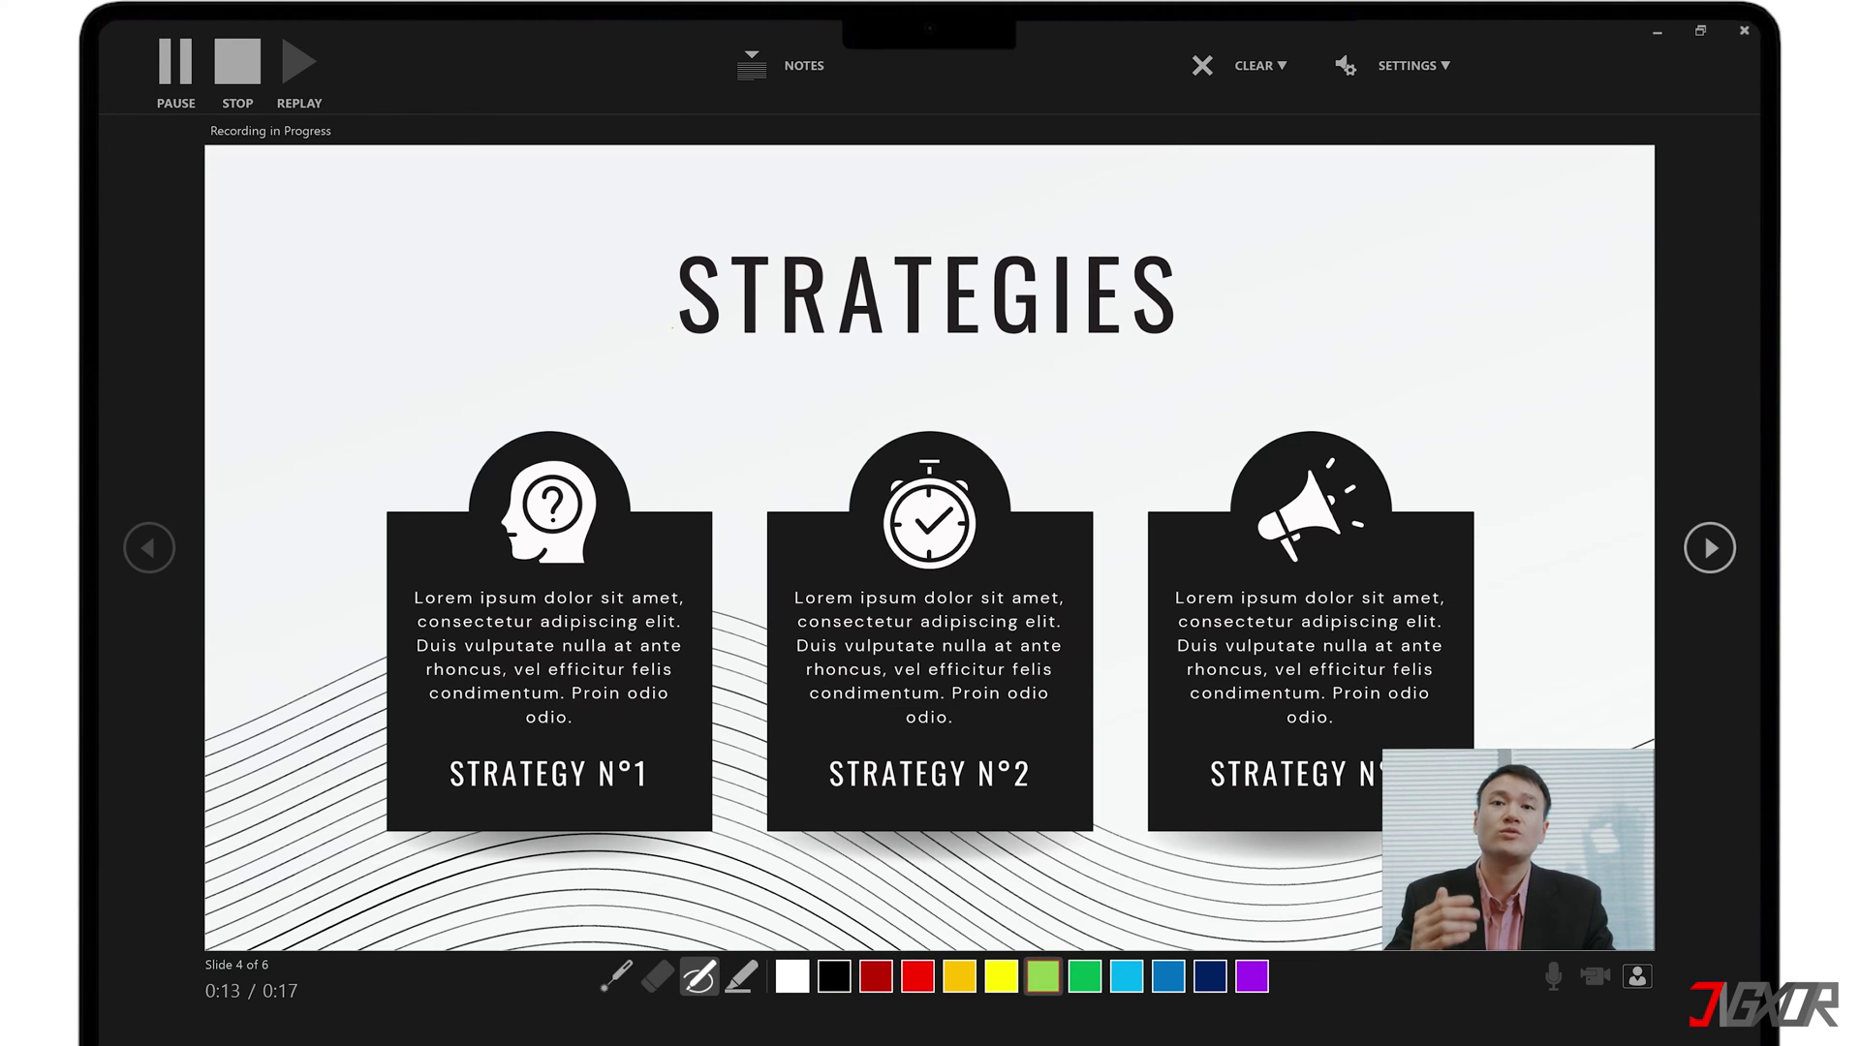
pyautogui.moveTo(644, 356)
pyautogui.mouseDown()
pyautogui.moveTo(736, 368)
pyautogui.moveTo(1206, 320)
pyautogui.moveTo(872, 225)
pyautogui.moveTo(669, 365)
pyautogui.mouseUp()
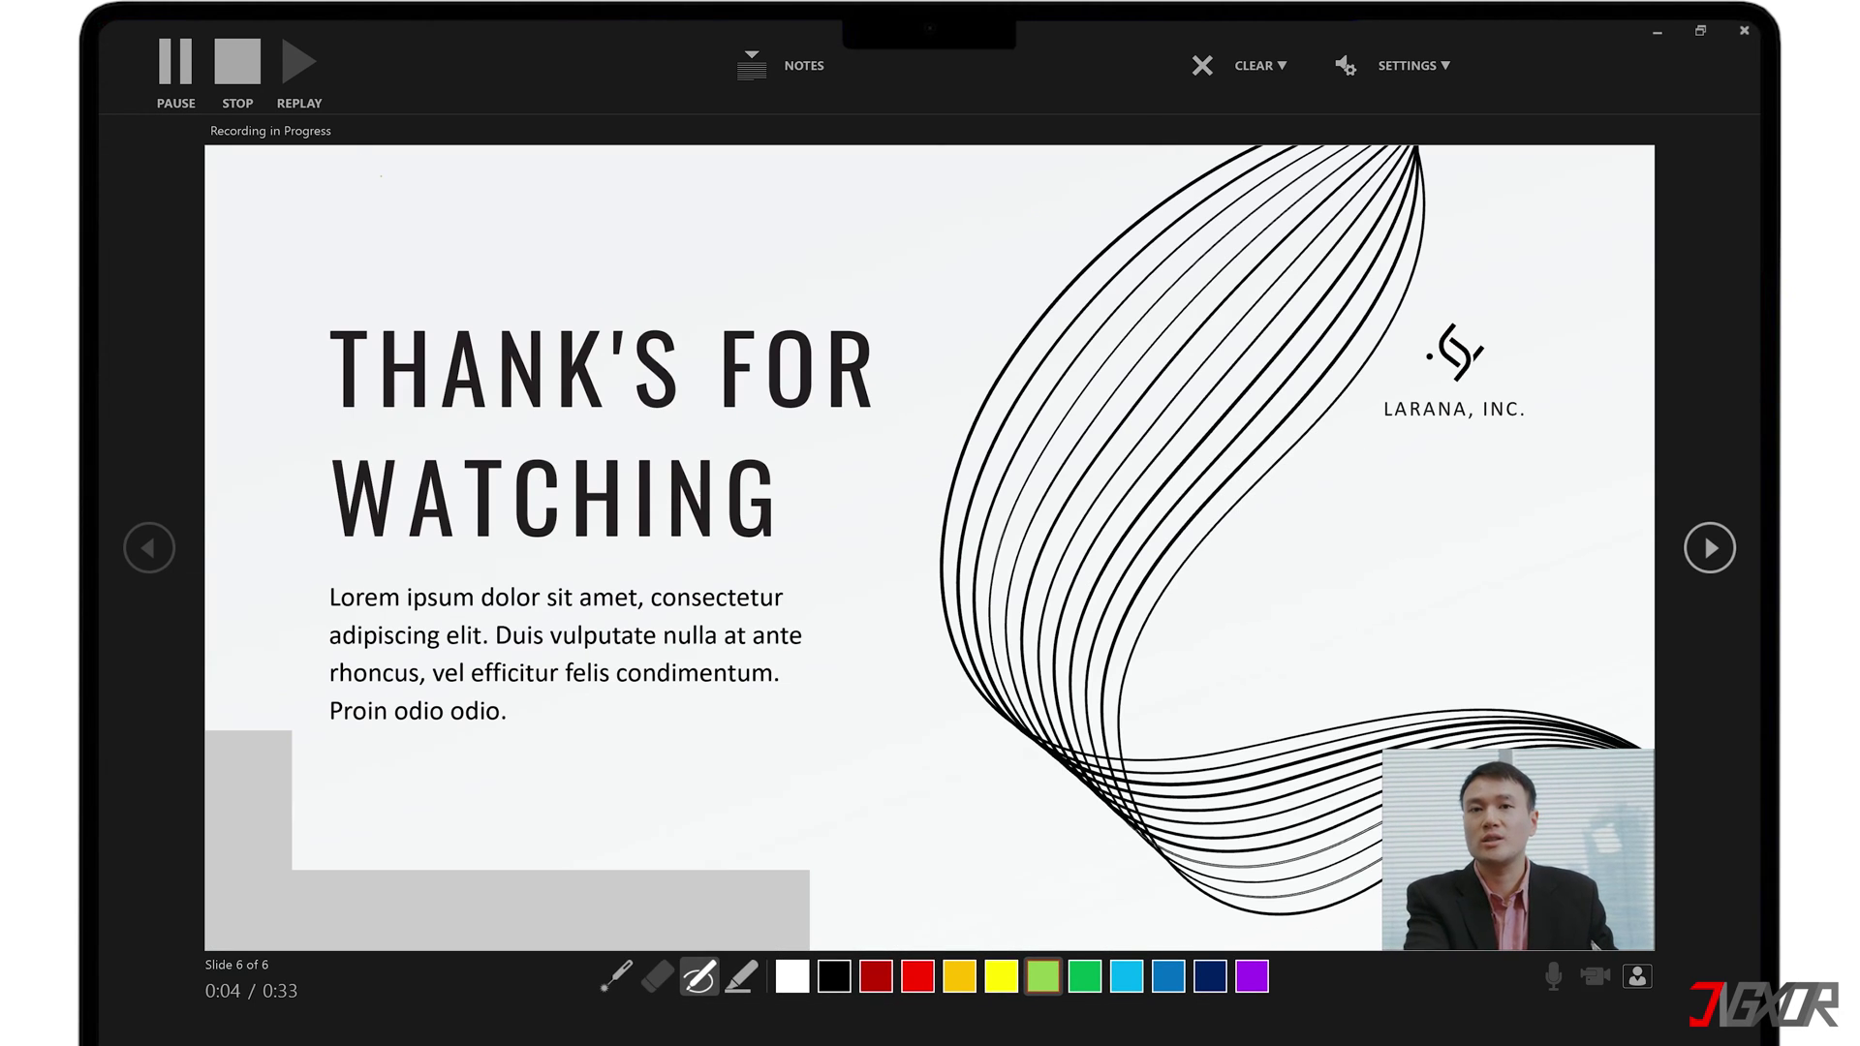
pyautogui.click(235, 76)
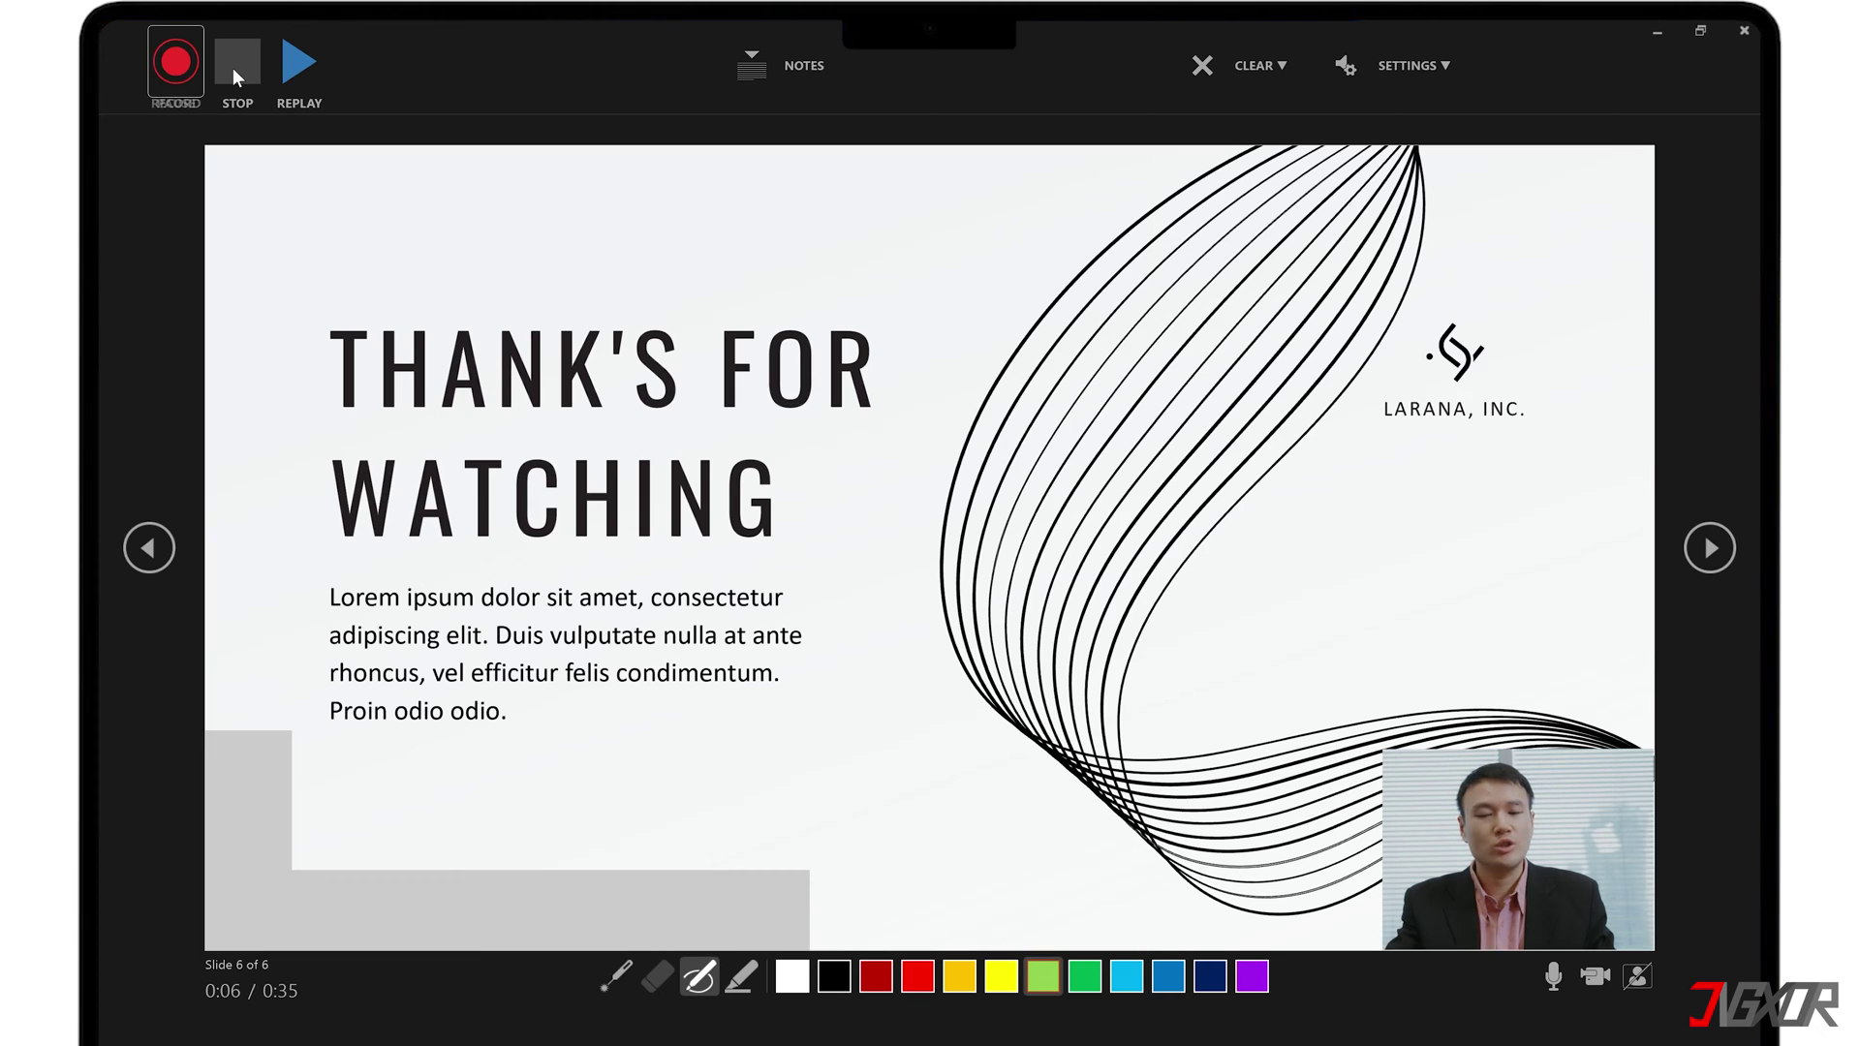
pyautogui.click(1744, 30)
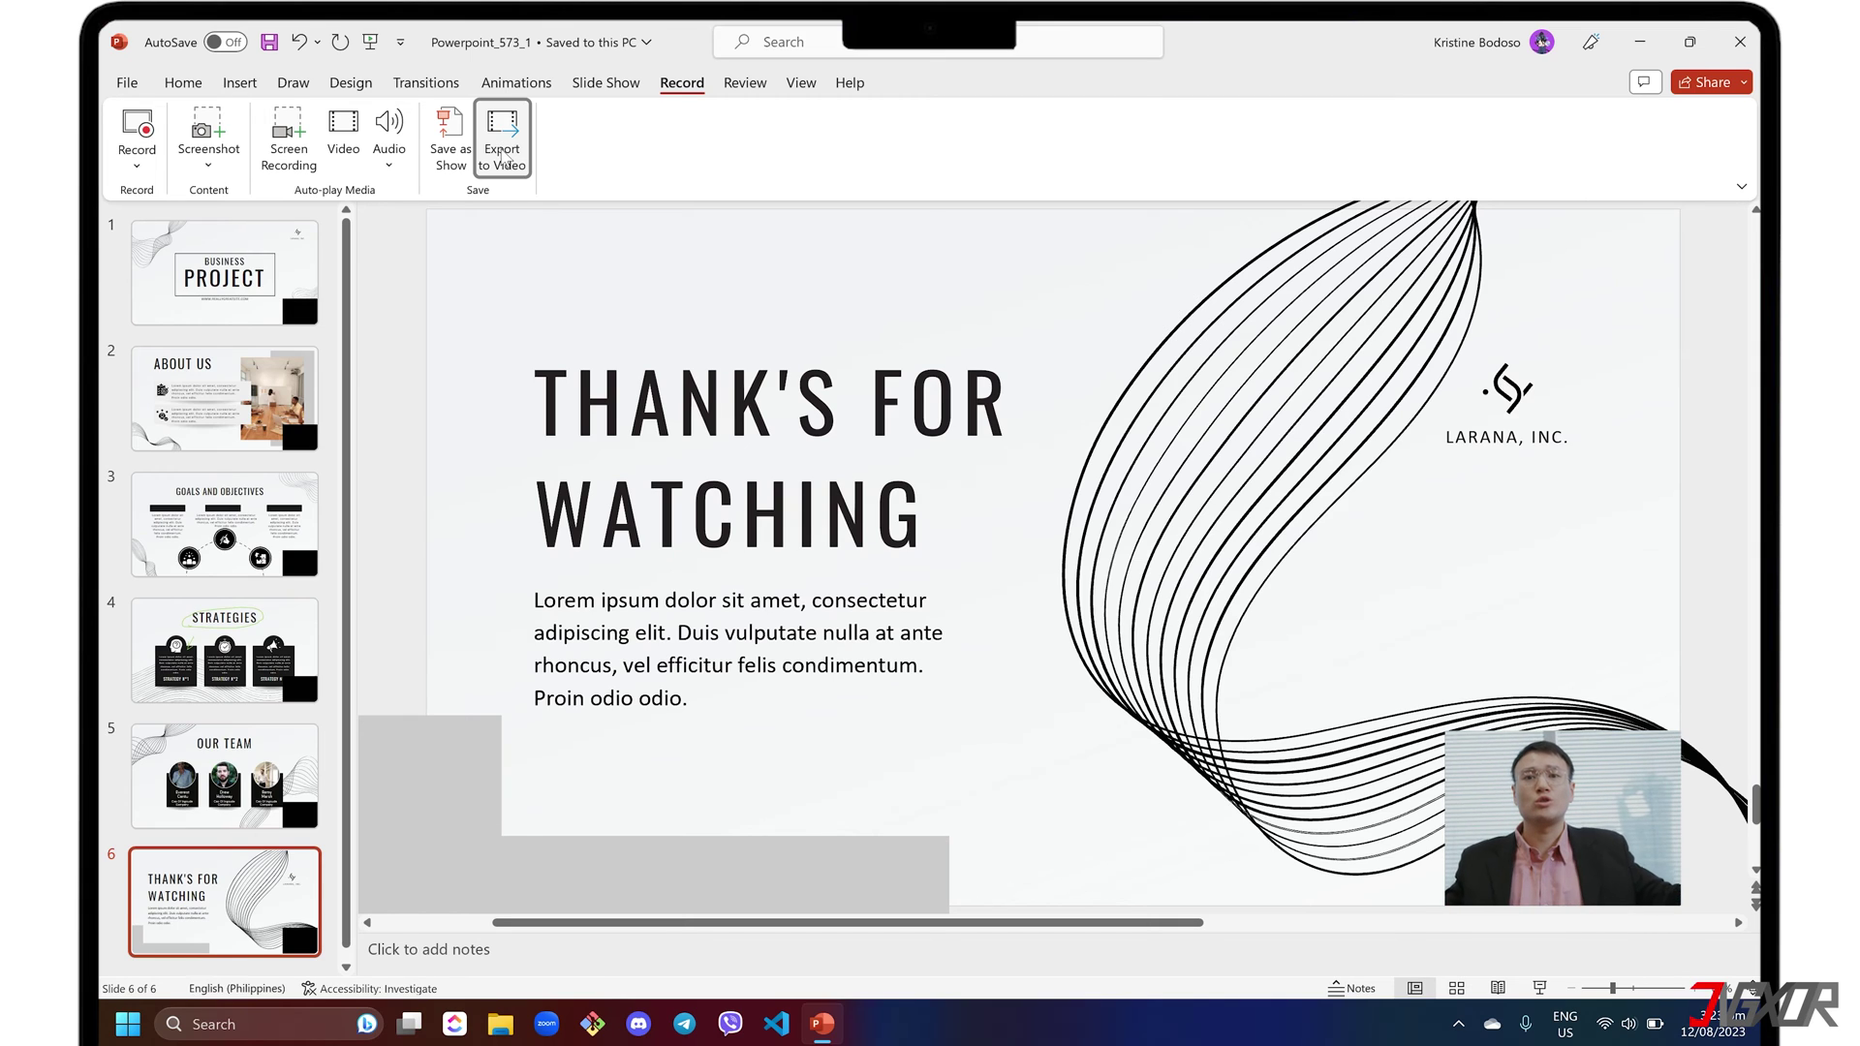
# Set Export to Video to Full HD (1080p) with fewer seconds spent on each slide.
pyautogui.click(503, 153)
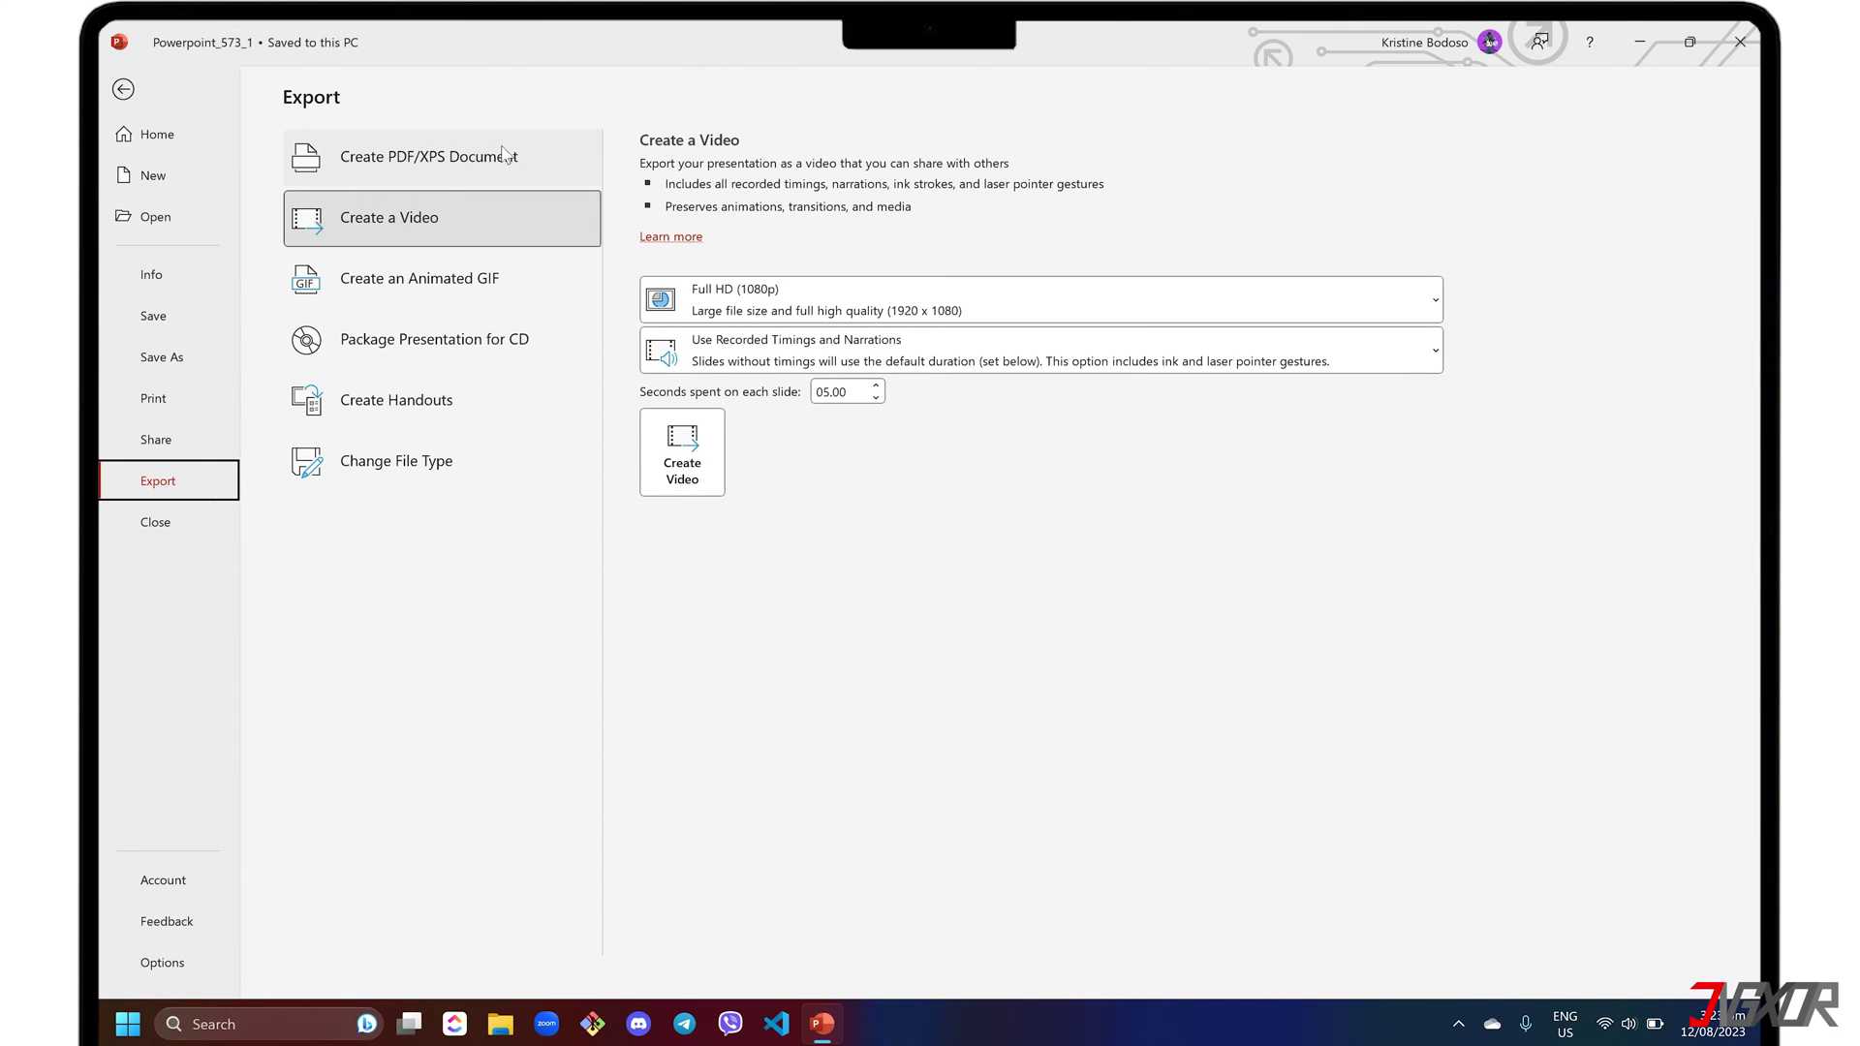
pyautogui.click(736, 299)
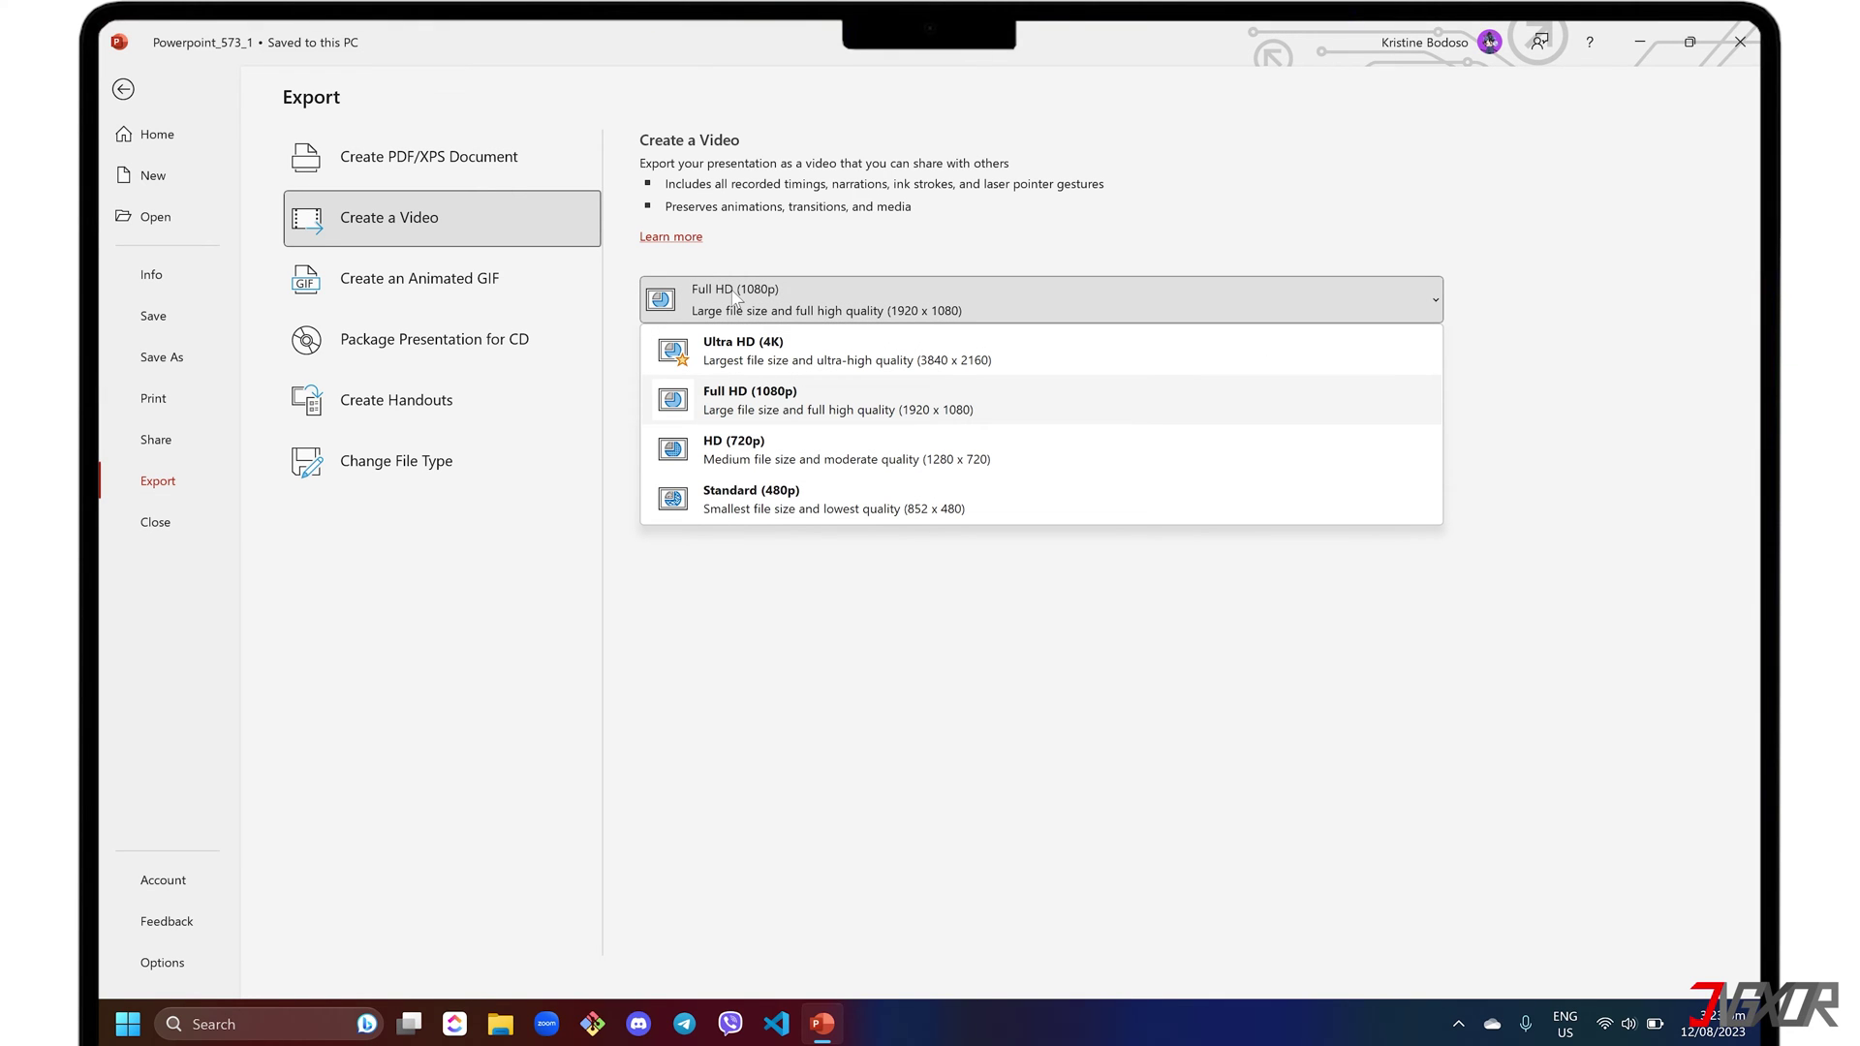
pyautogui.click(810, 397)
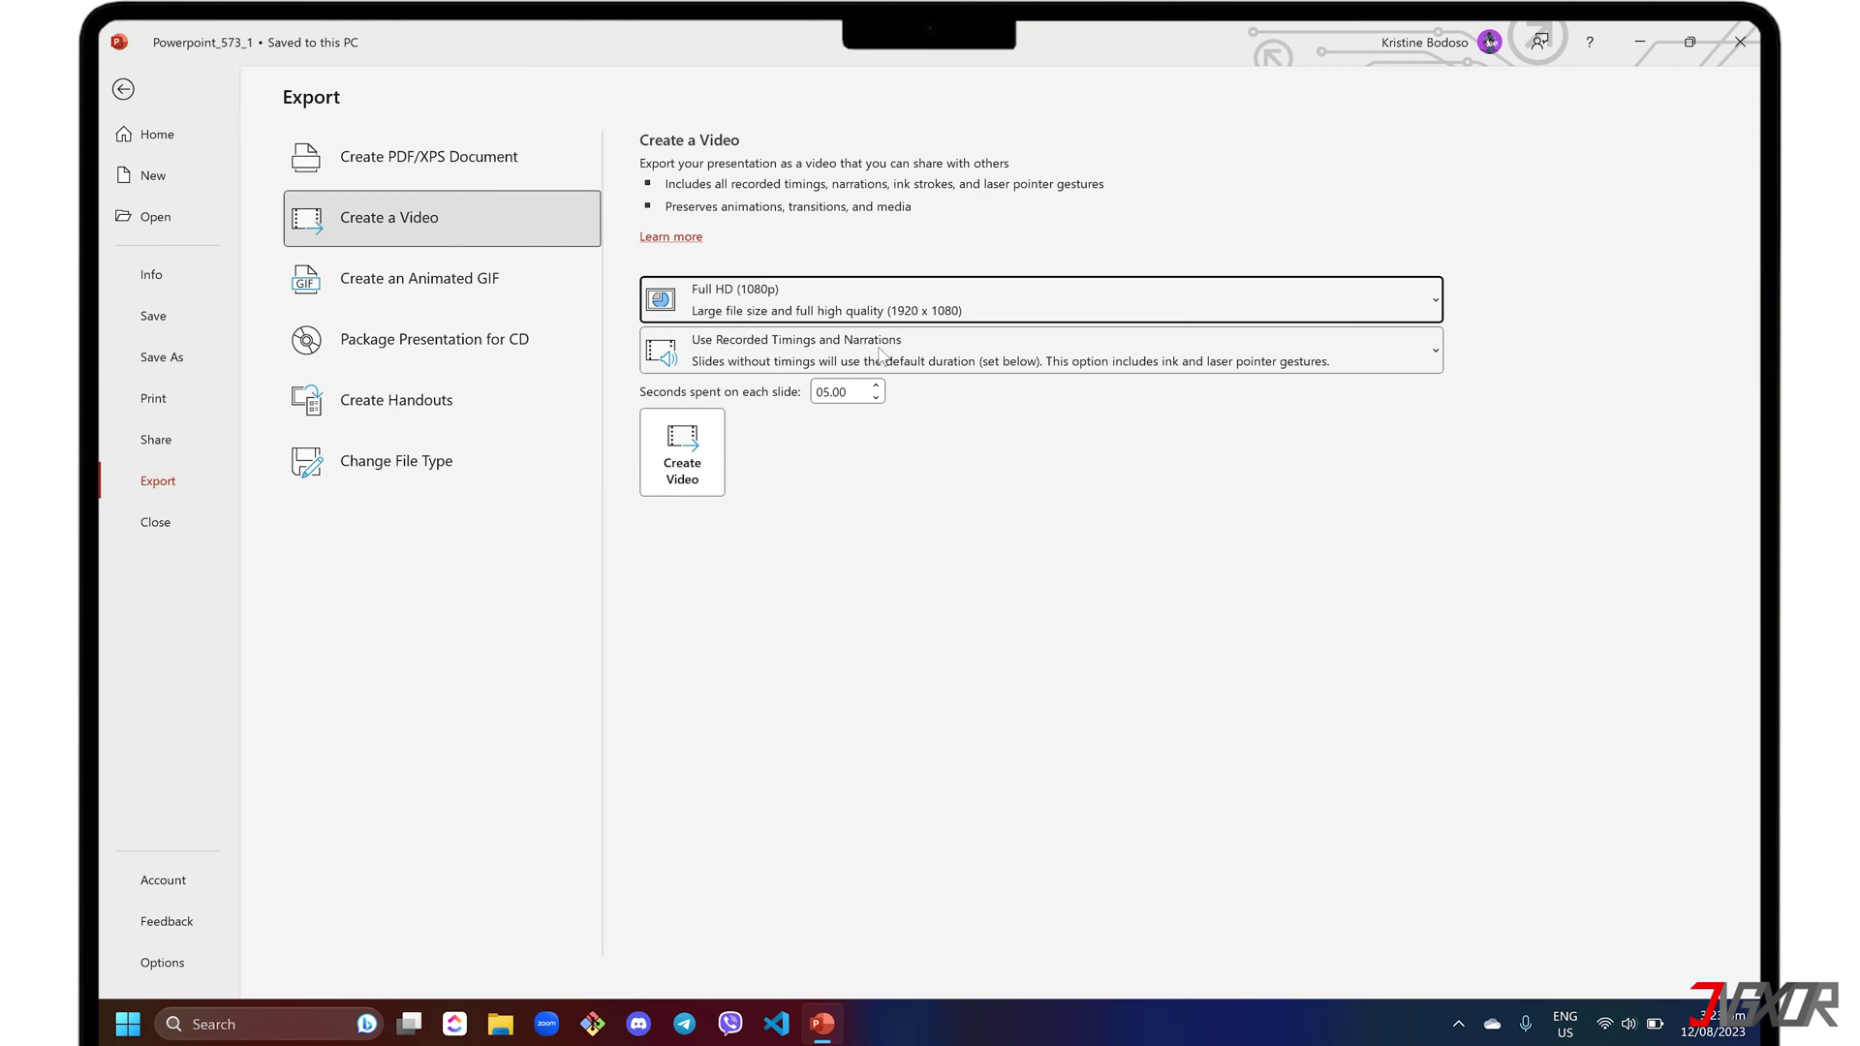
pyautogui.click(876, 398)
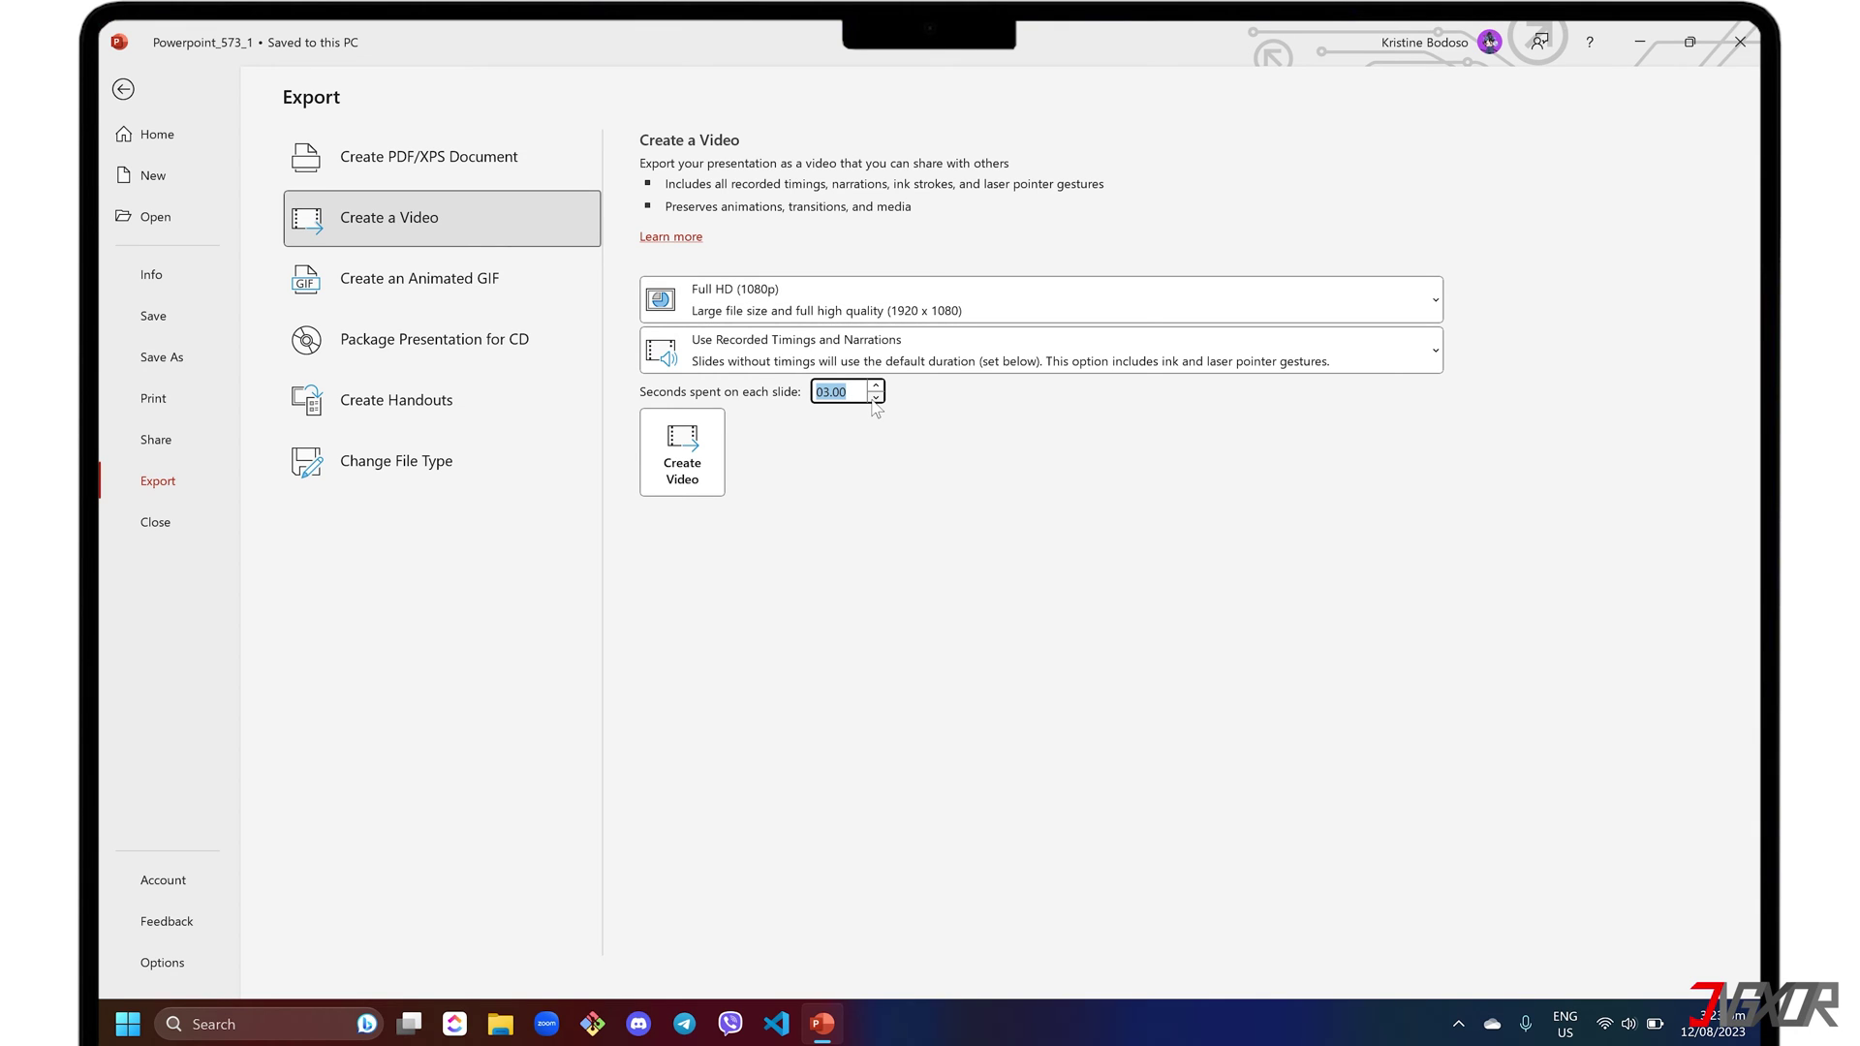
# Create the video and save it to the Desktop as Powerpoint_Recording.
pyautogui.click(677, 451)
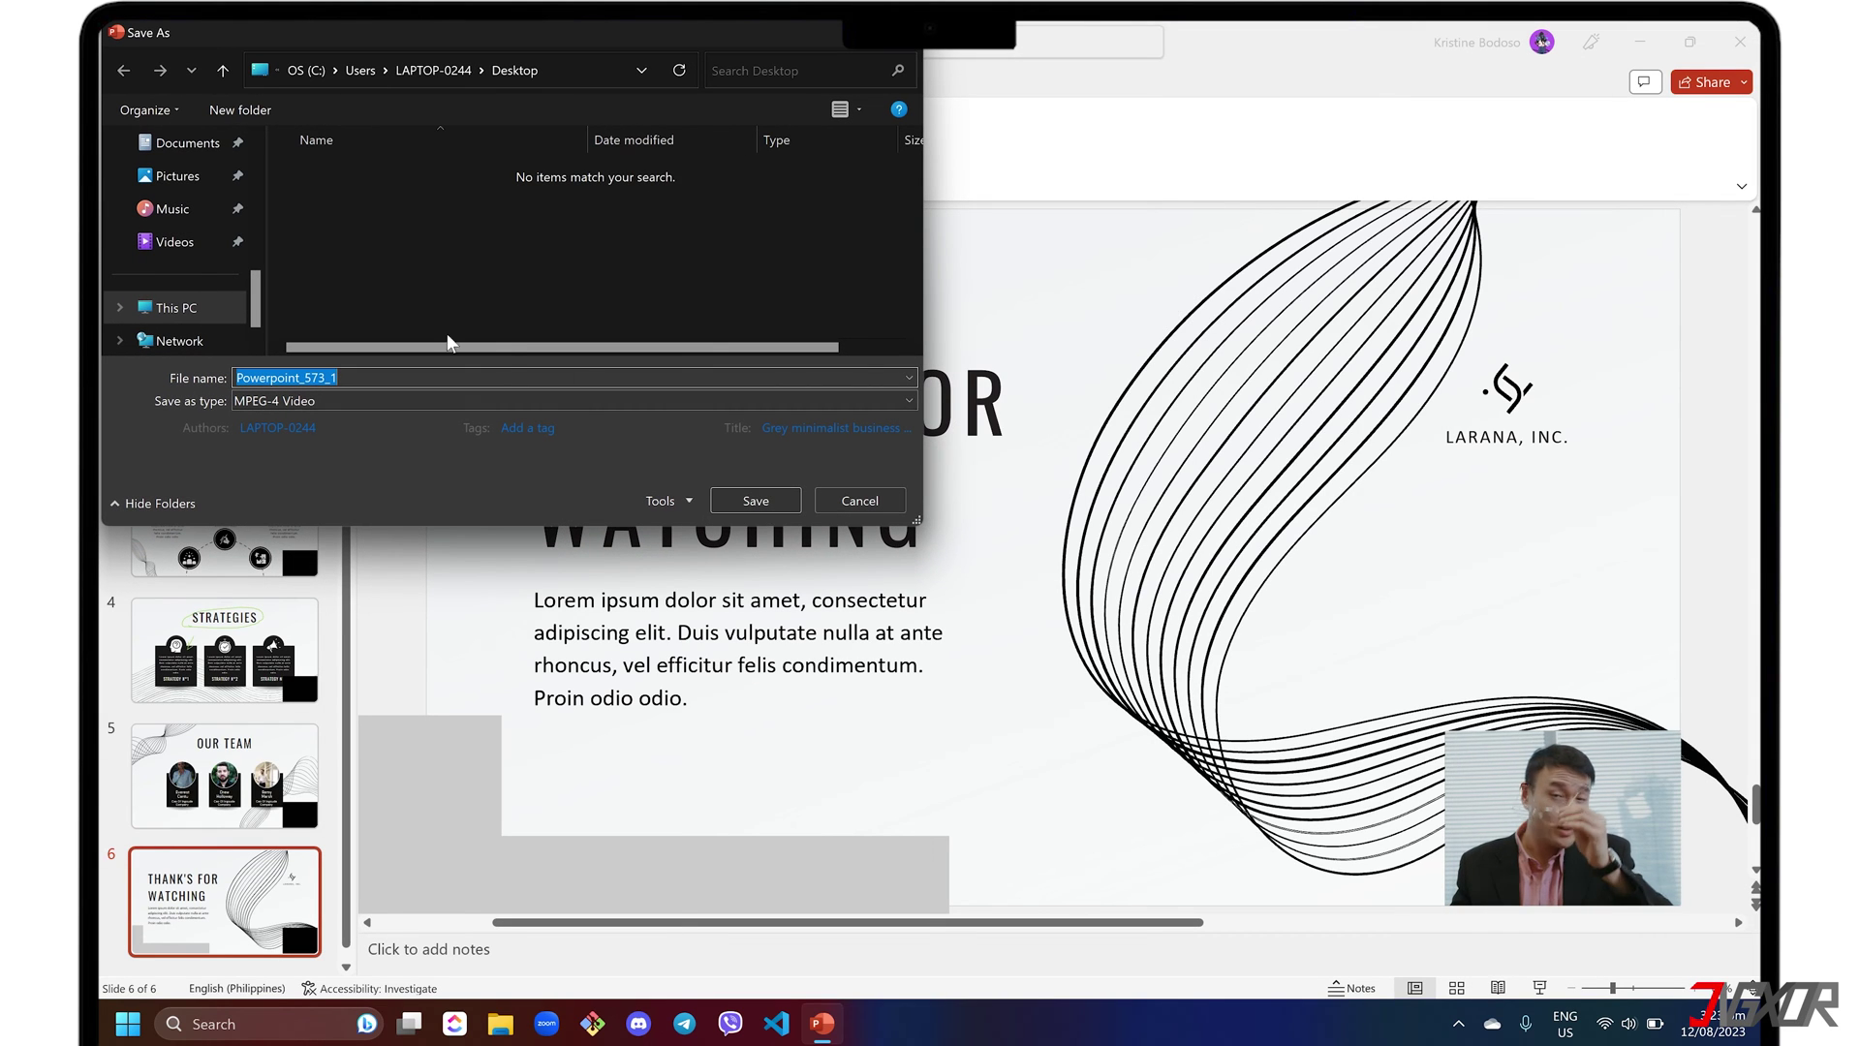
pyautogui.scroll(3, 160, 291)
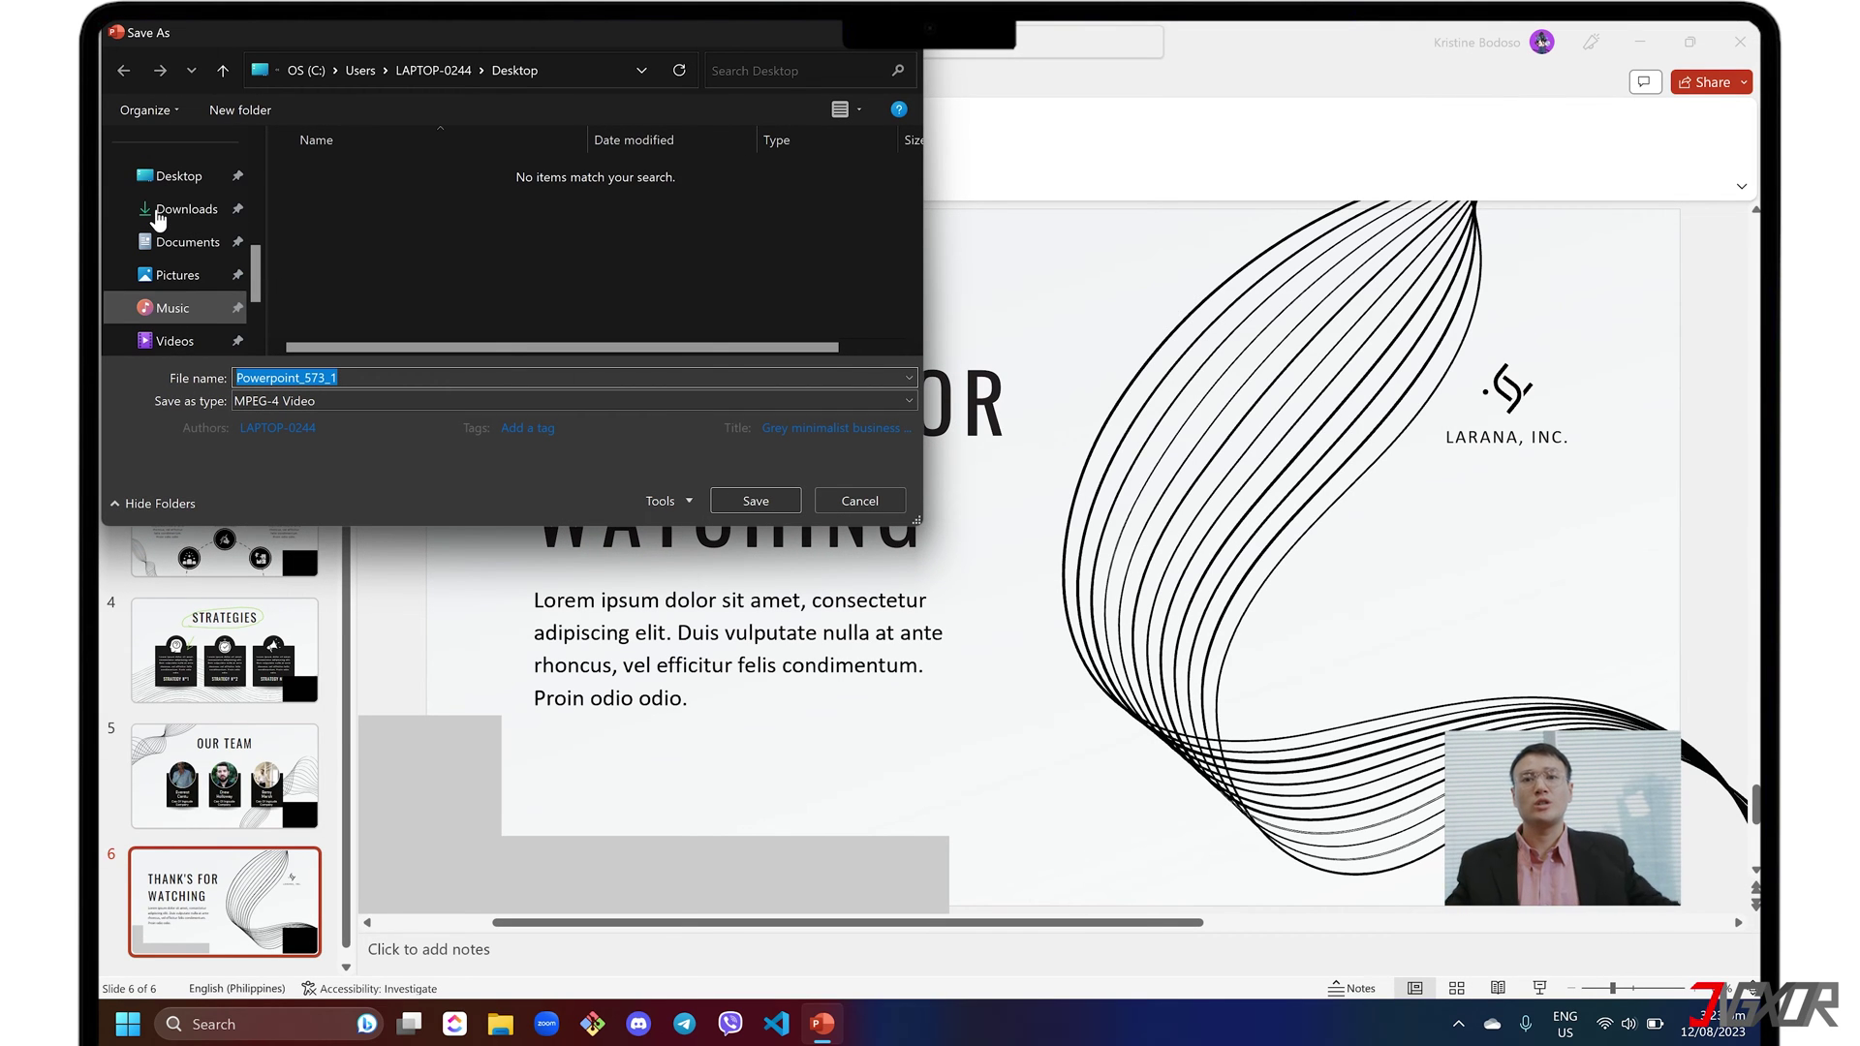
pyautogui.click(179, 179)
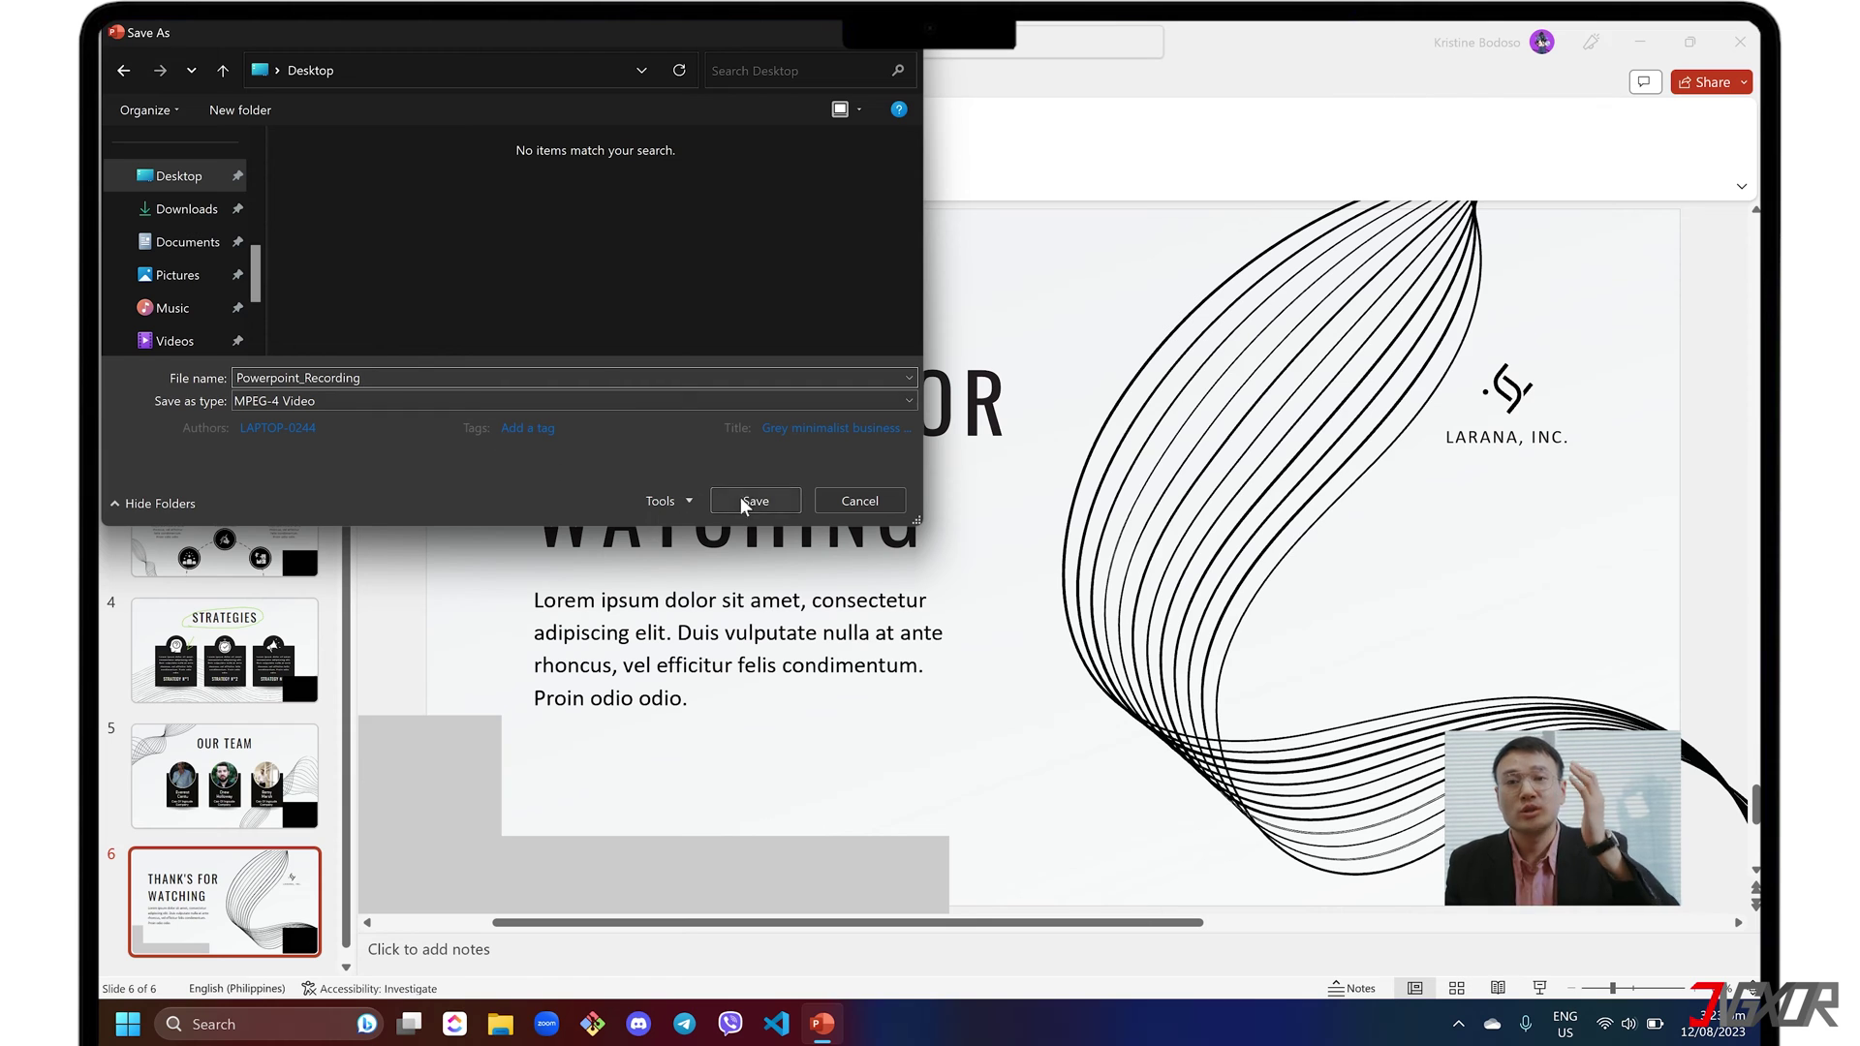
pyautogui.click(752, 501)
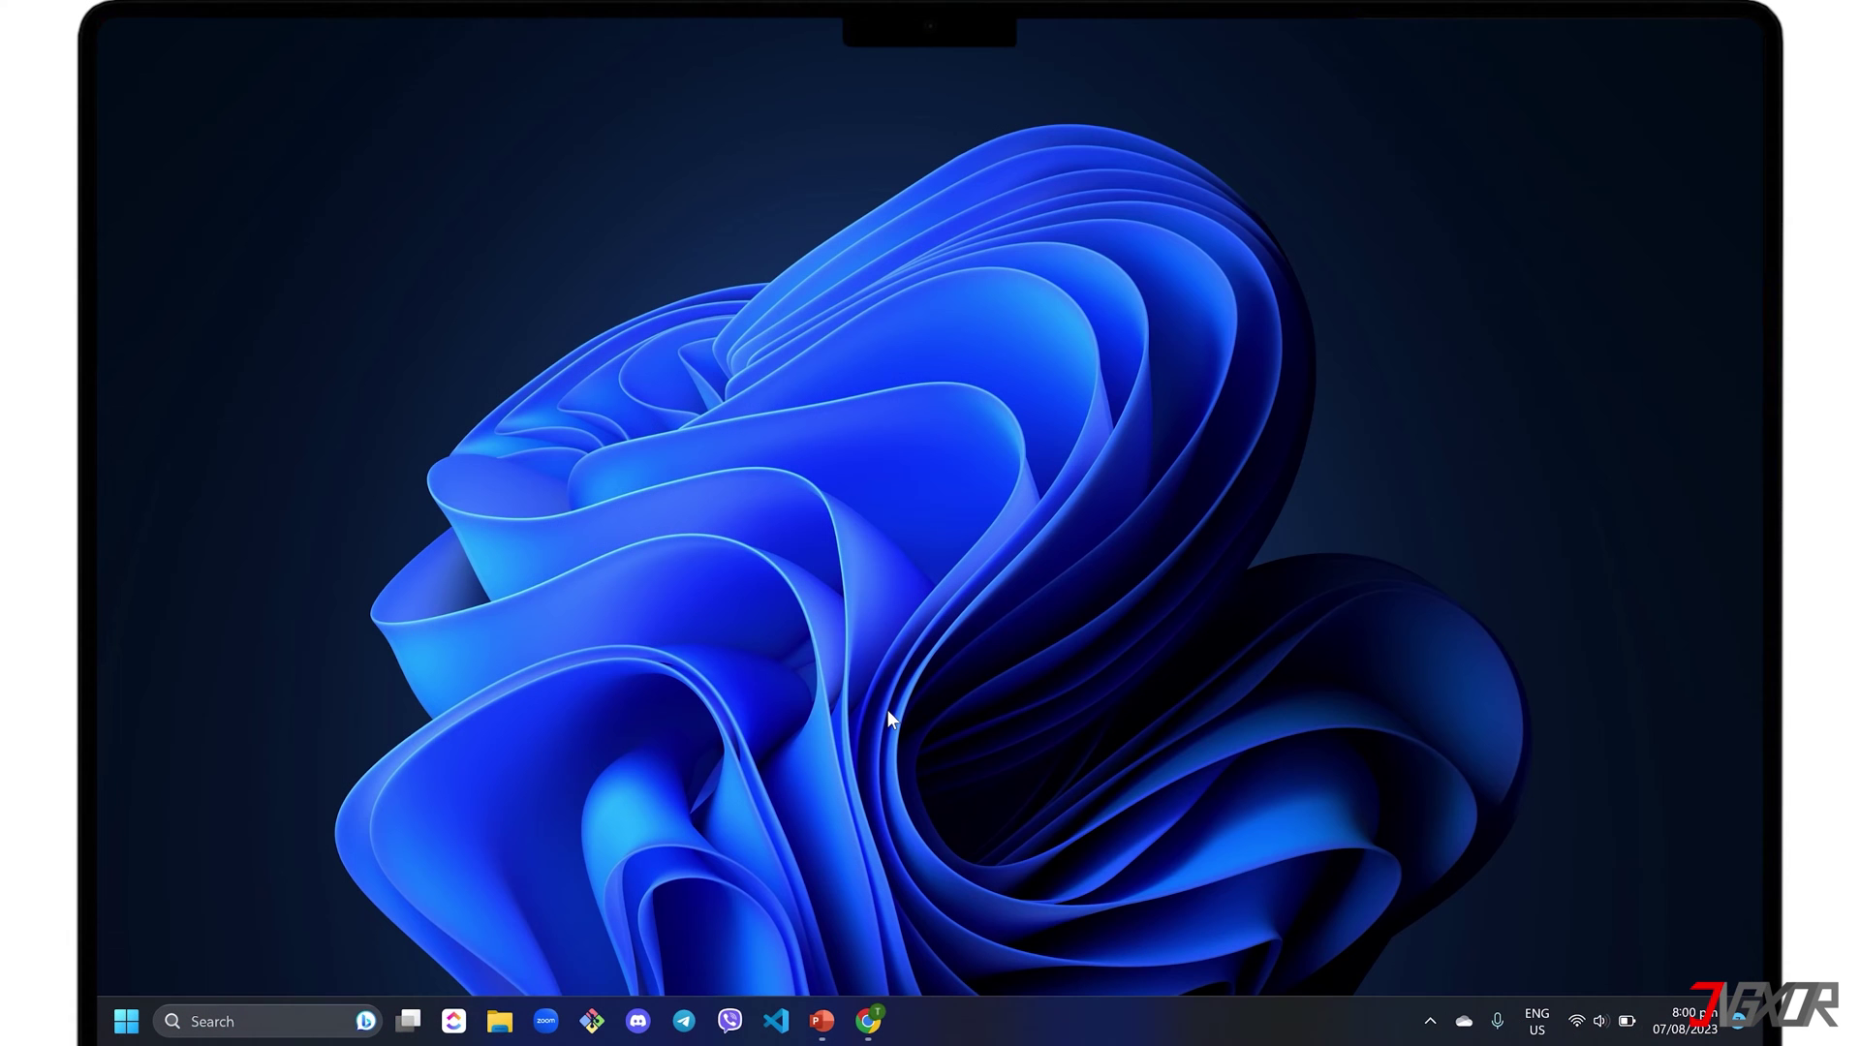
# Restore the Chrome window showing the Movavi Video Suite 2023 product page.
pyautogui.click(868, 1020)
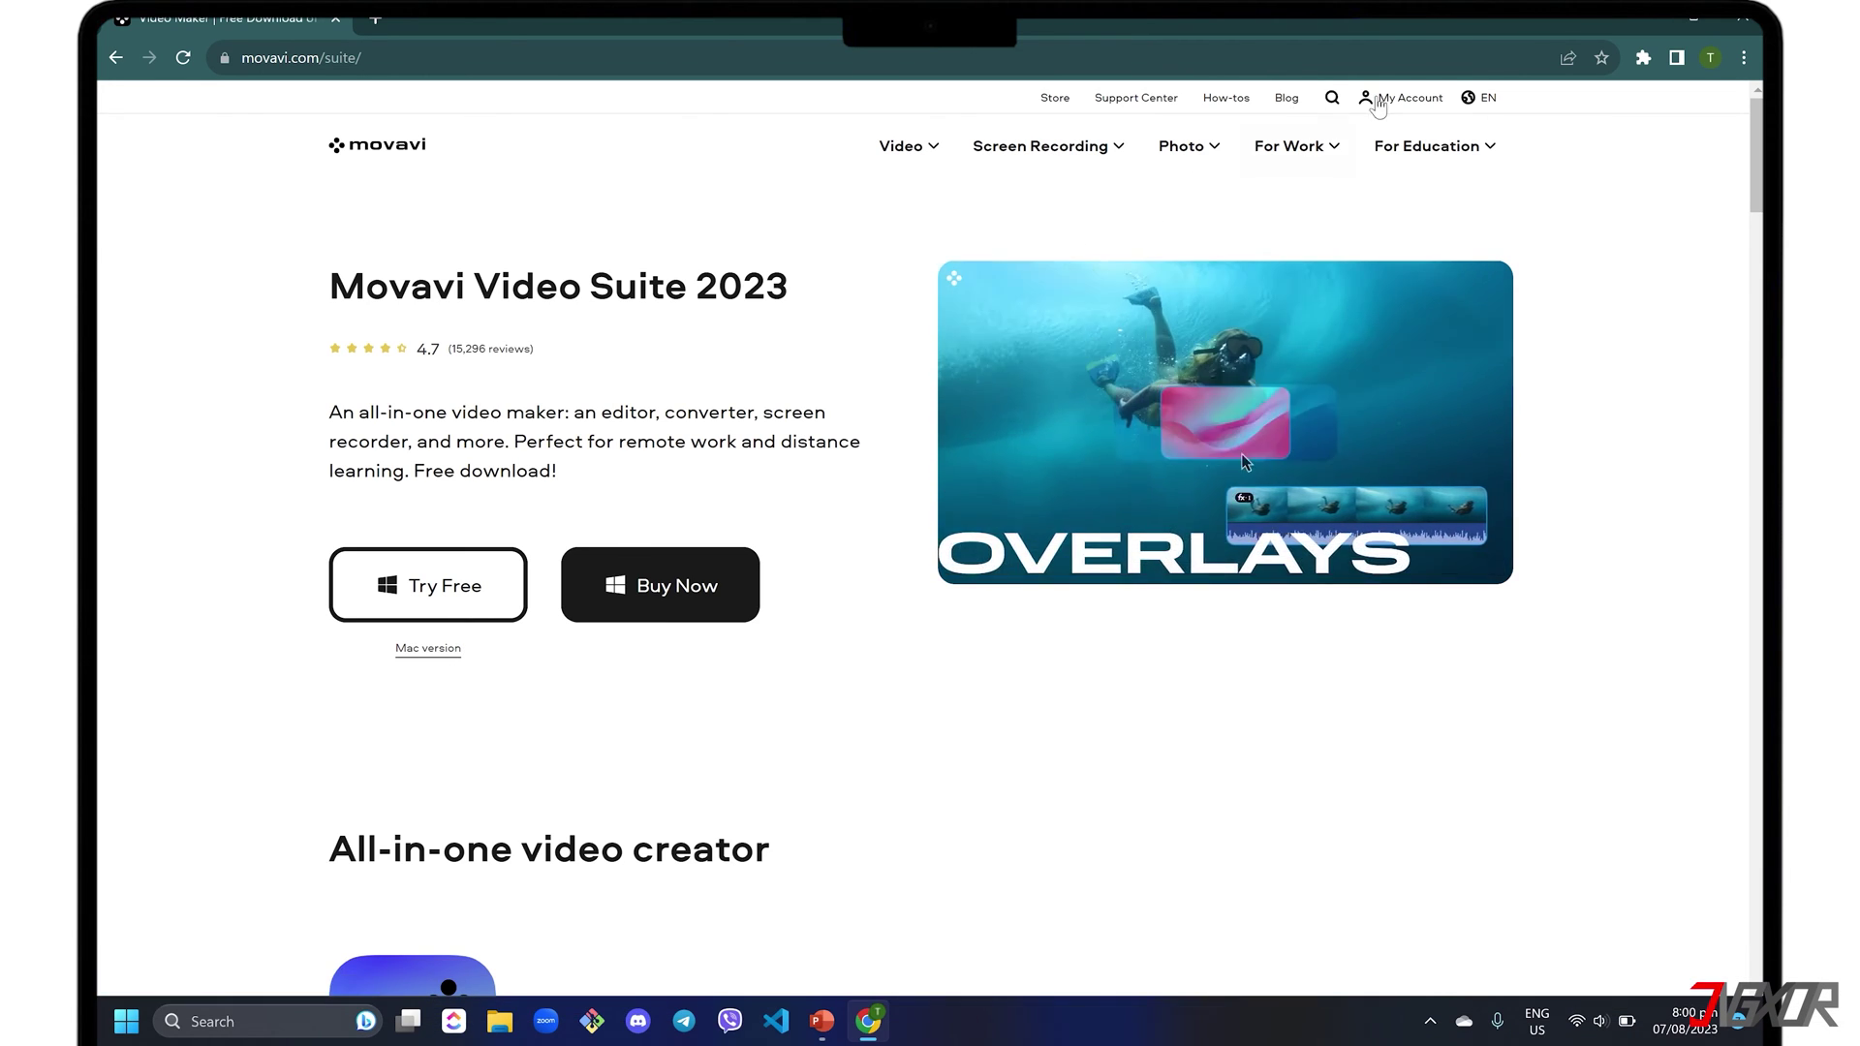
# Pick a site language and download the Video Suite 2023 free trial.
pyautogui.click(1485, 98)
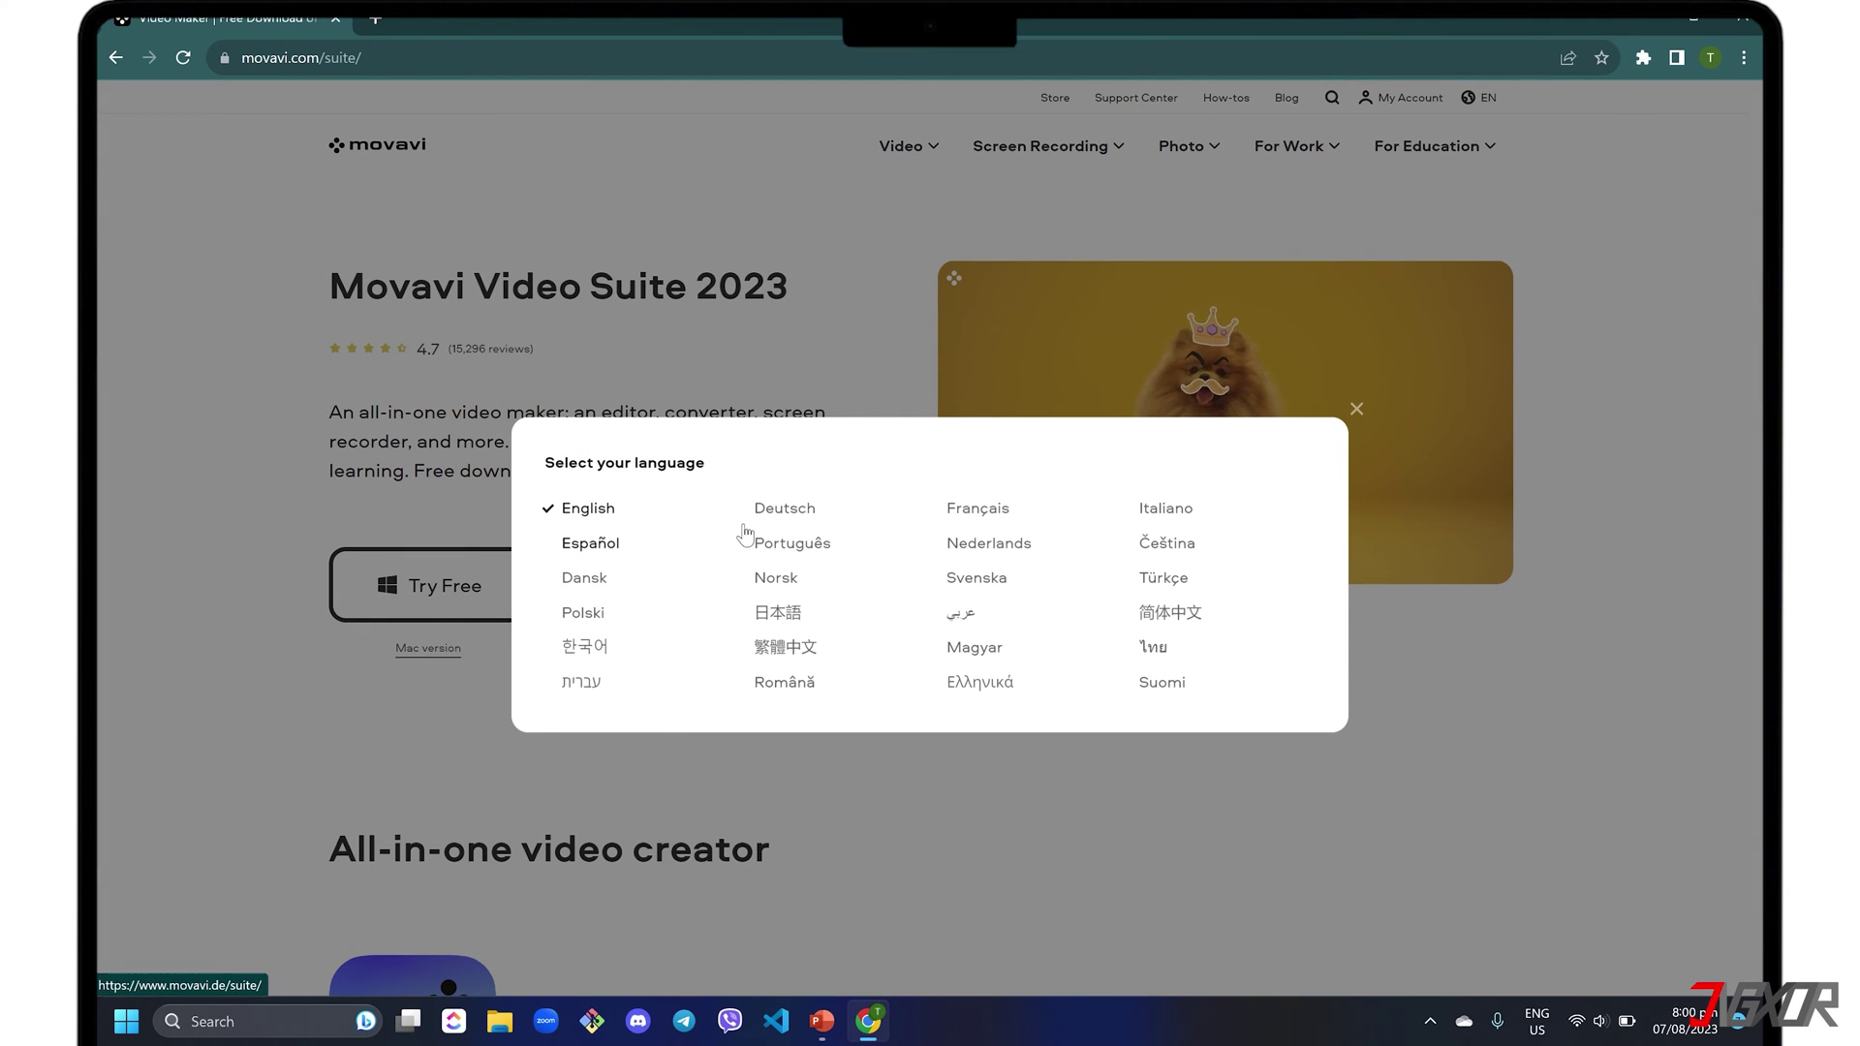
pyautogui.click(809, 520)
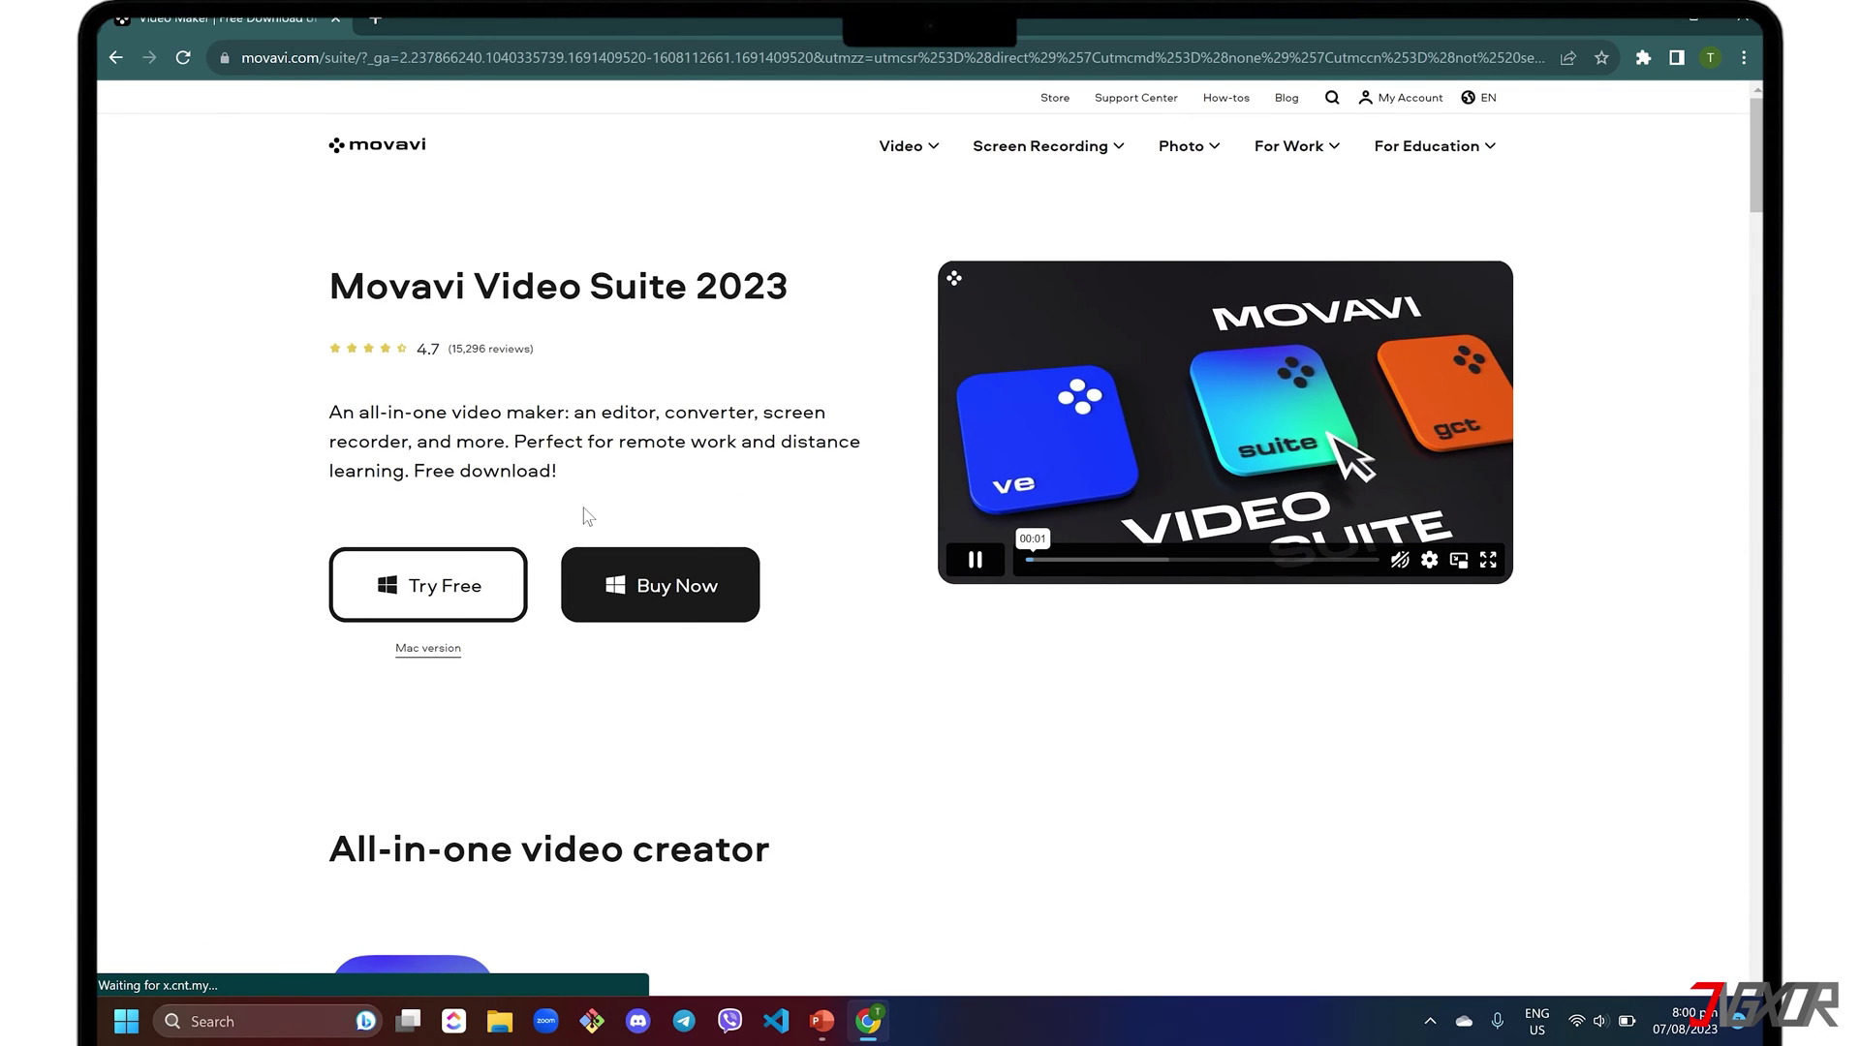
pyautogui.click(451, 586)
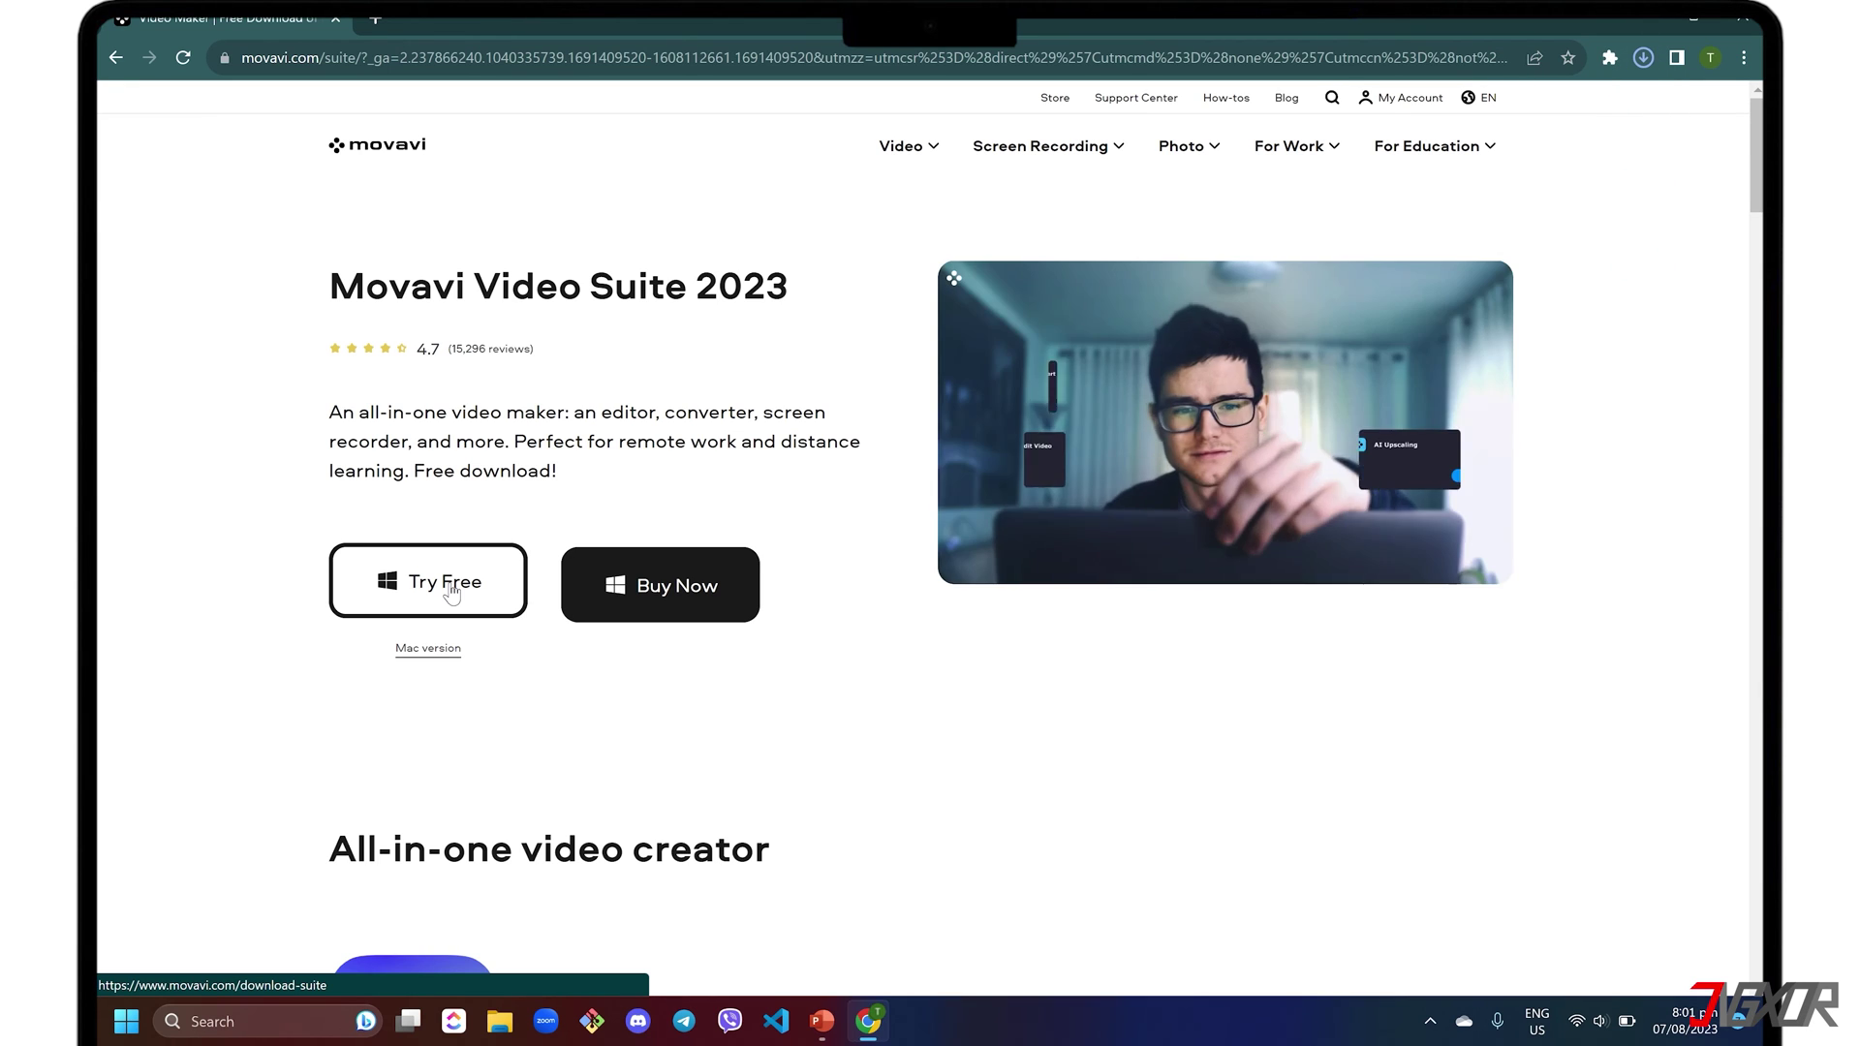
# Run the downloaded Movavi installer, accept the EULA, and start installation.
pyautogui.click(1644, 58)
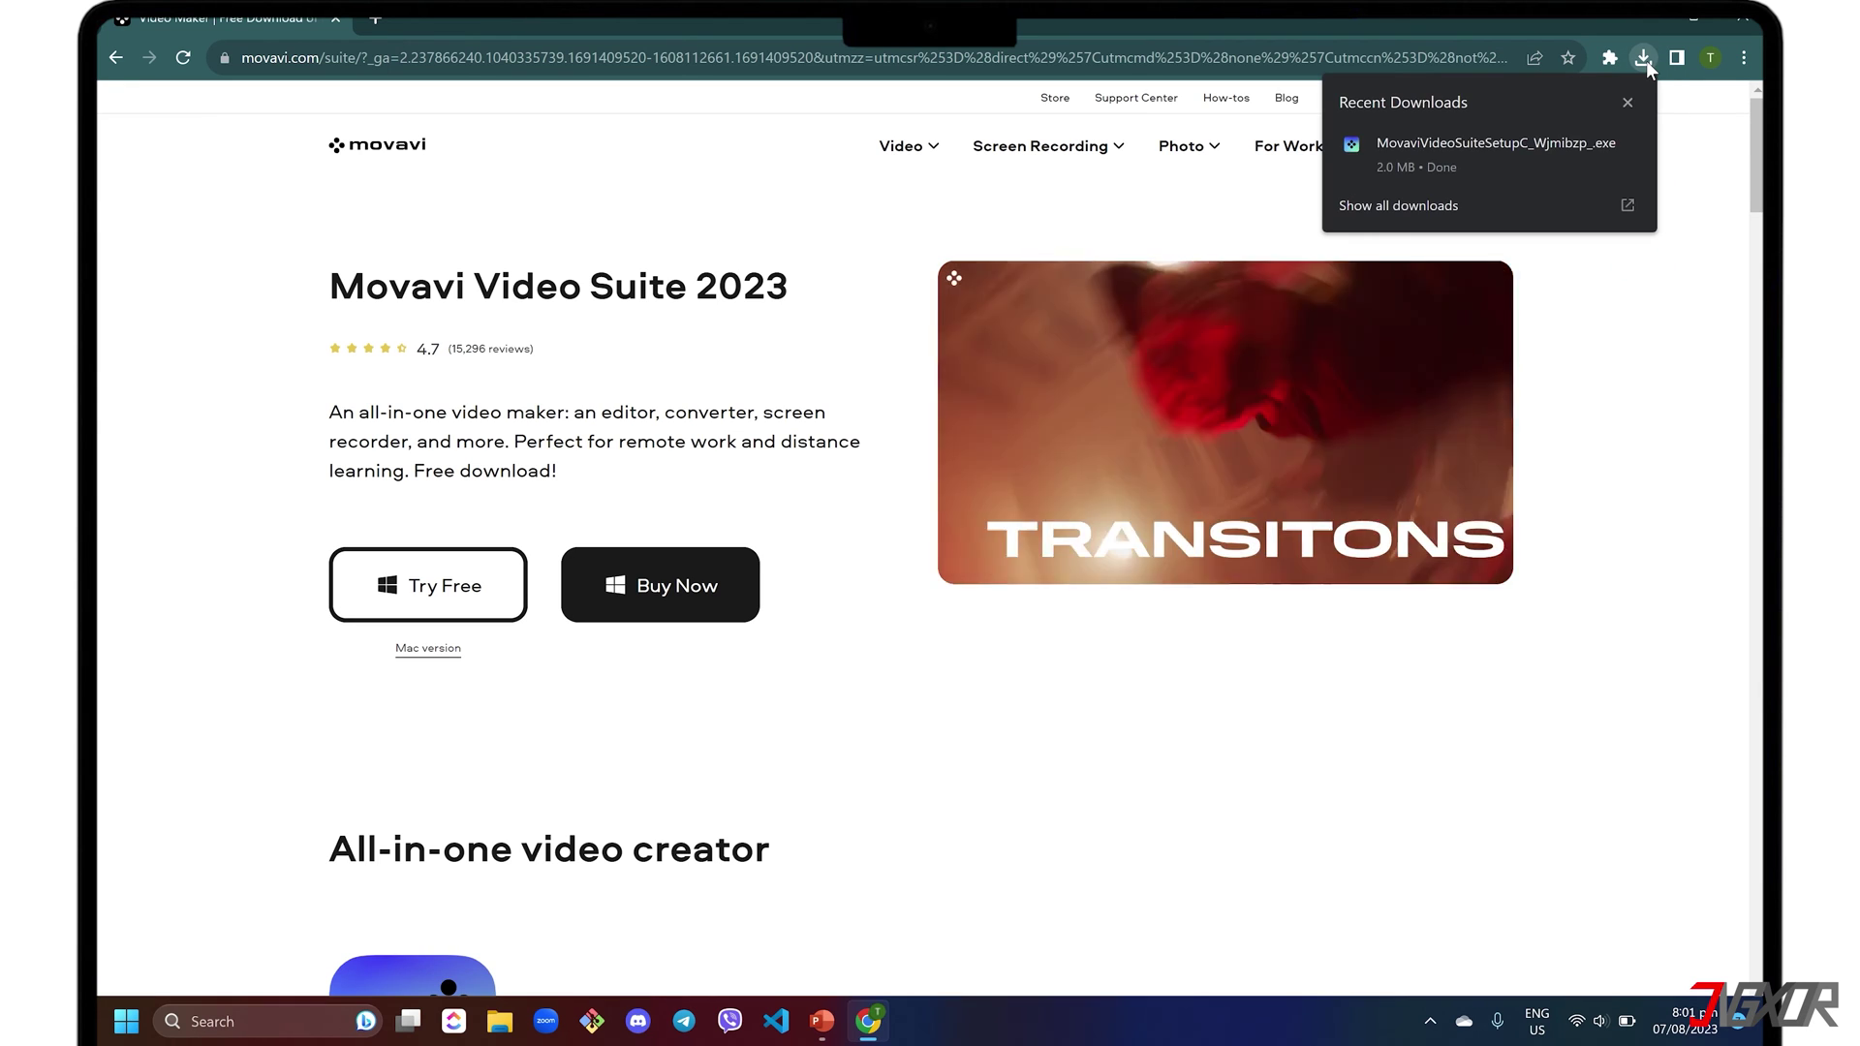
pyautogui.click(1515, 155)
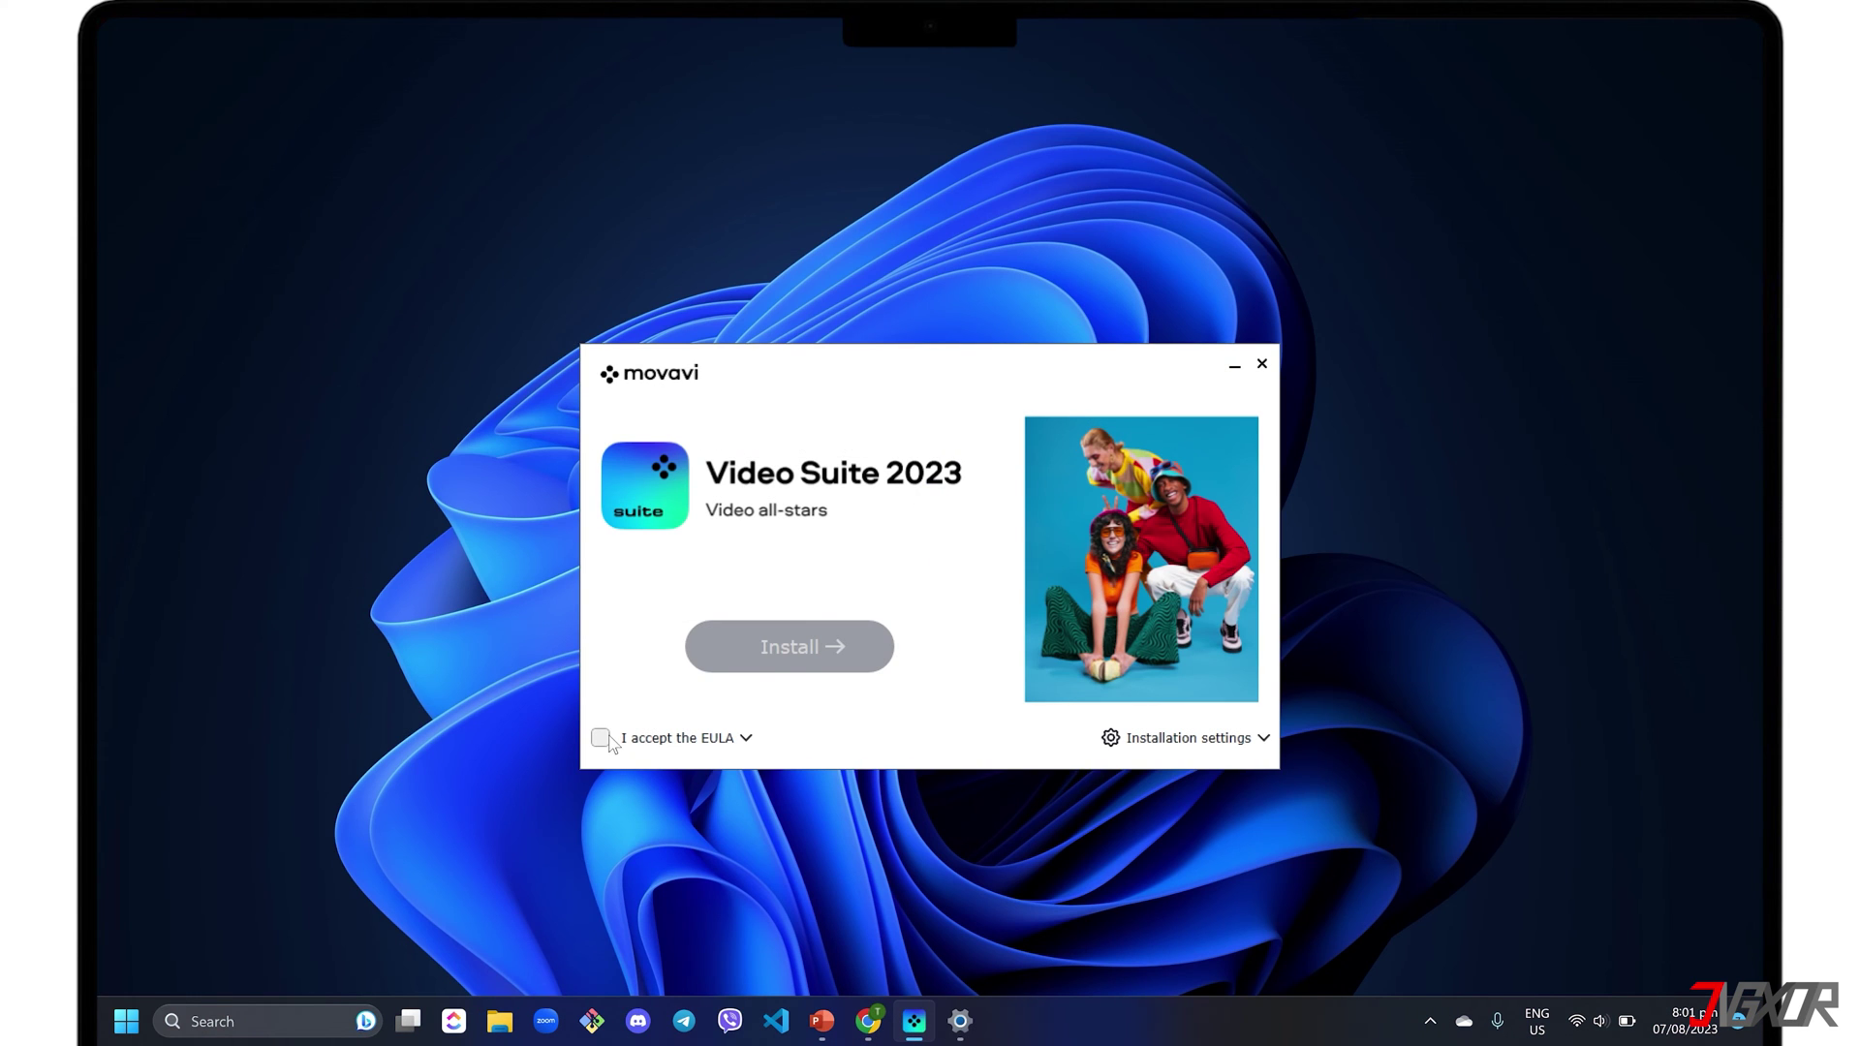
pyautogui.click(600, 738)
pyautogui.click(763, 655)
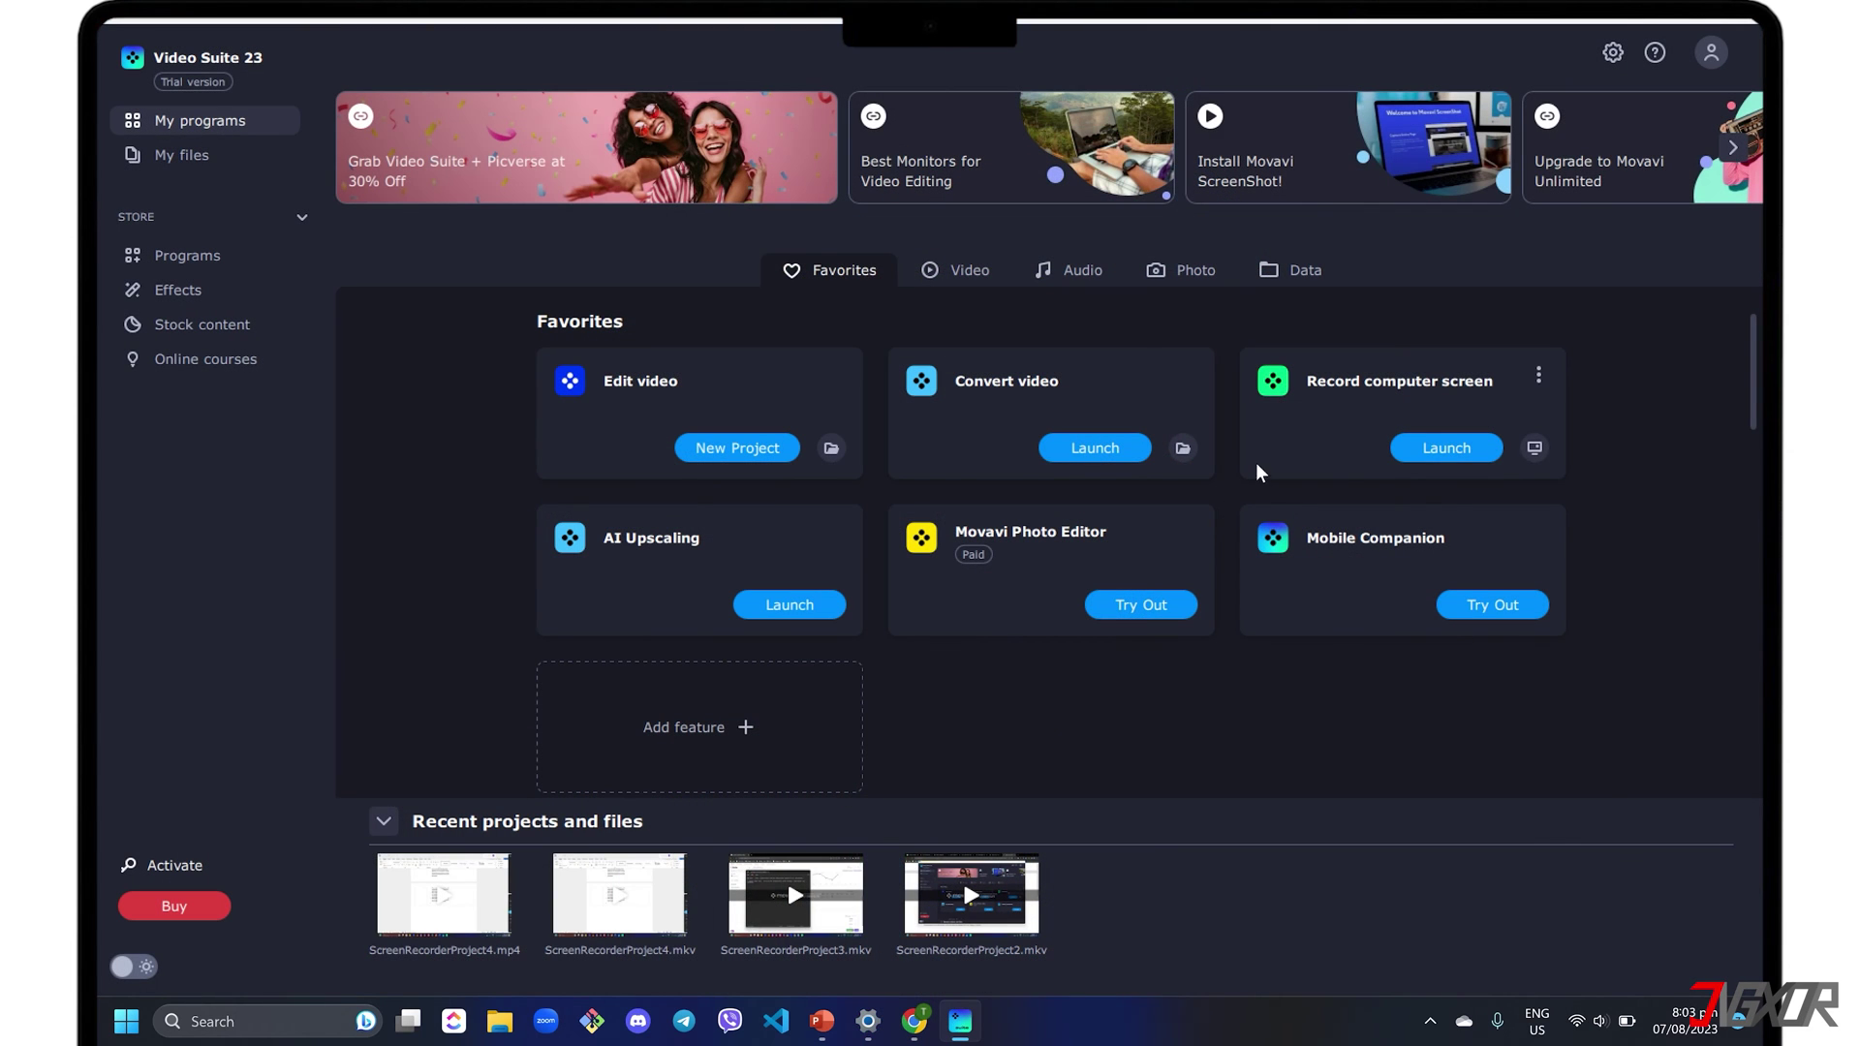
# Launch the Record computer screen tool from Movavi Video Suite.
pyautogui.click(1449, 452)
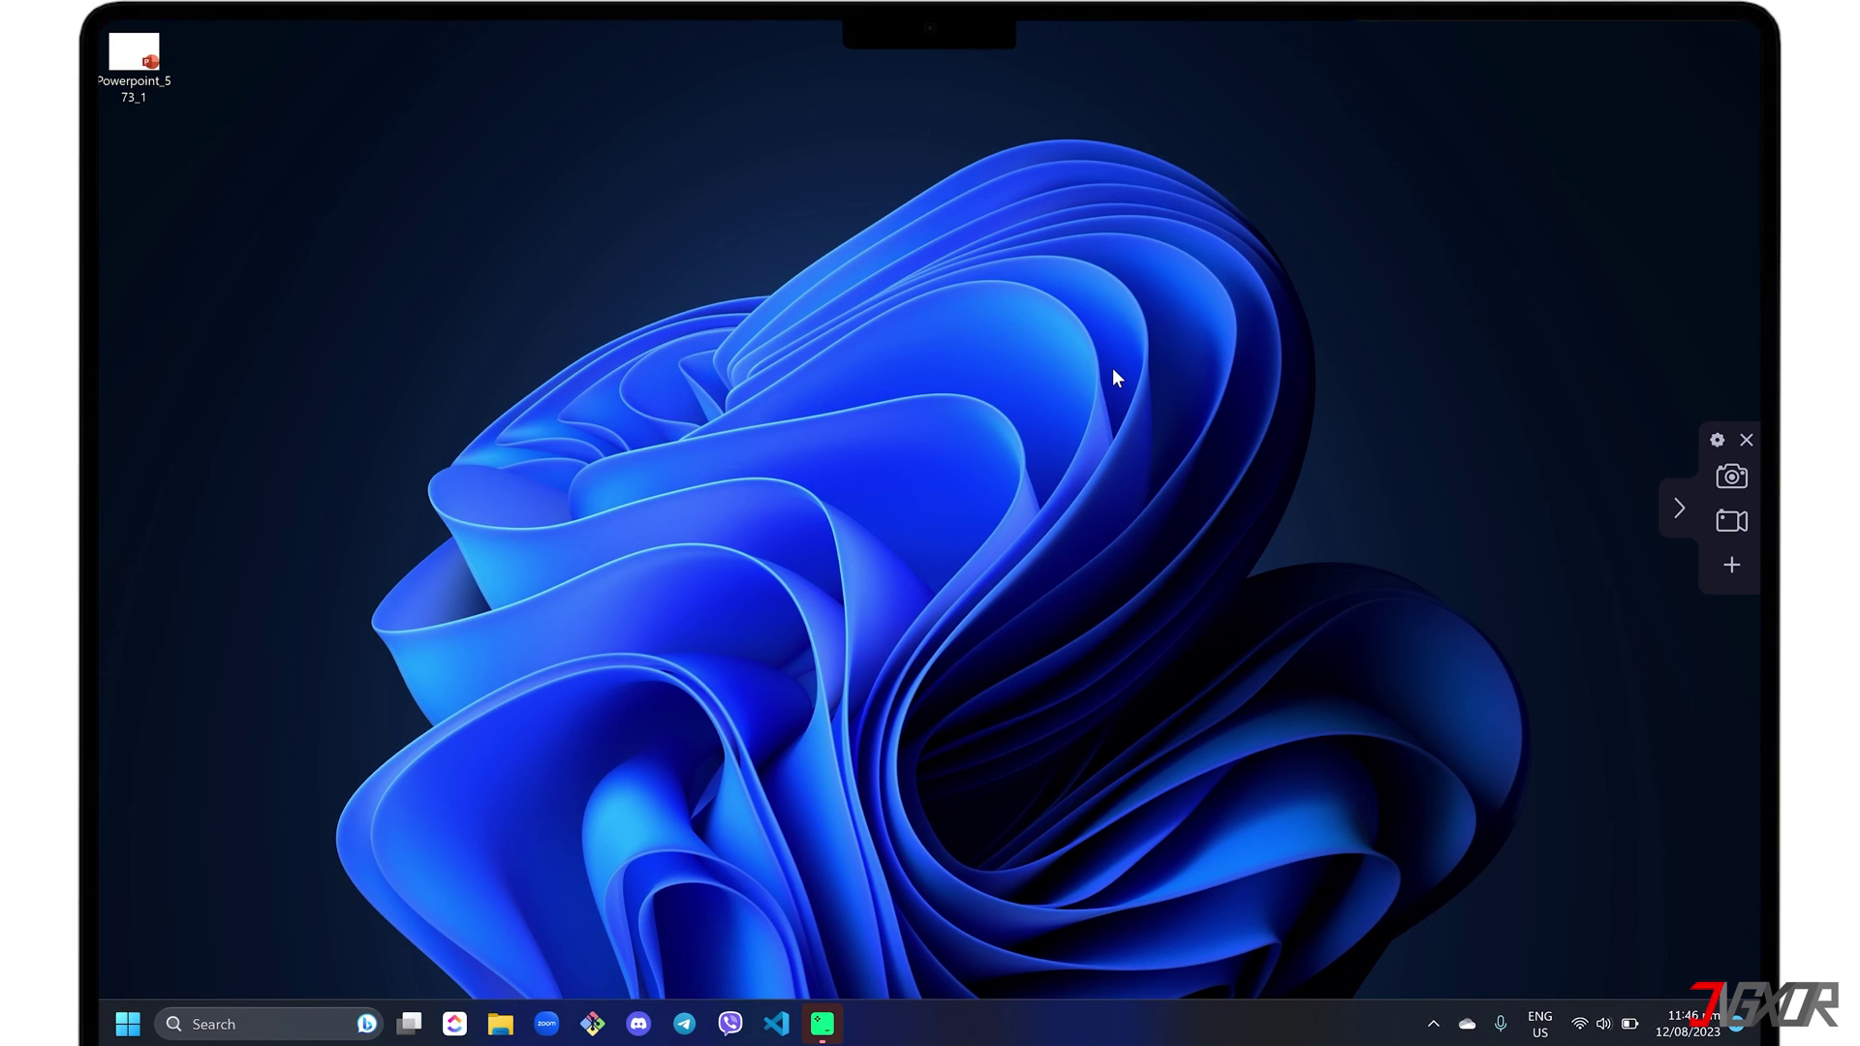
# Open the Business Project deck as a full-screen slide show and start selecting a capture area.
pyautogui.doubleClick(133, 58)
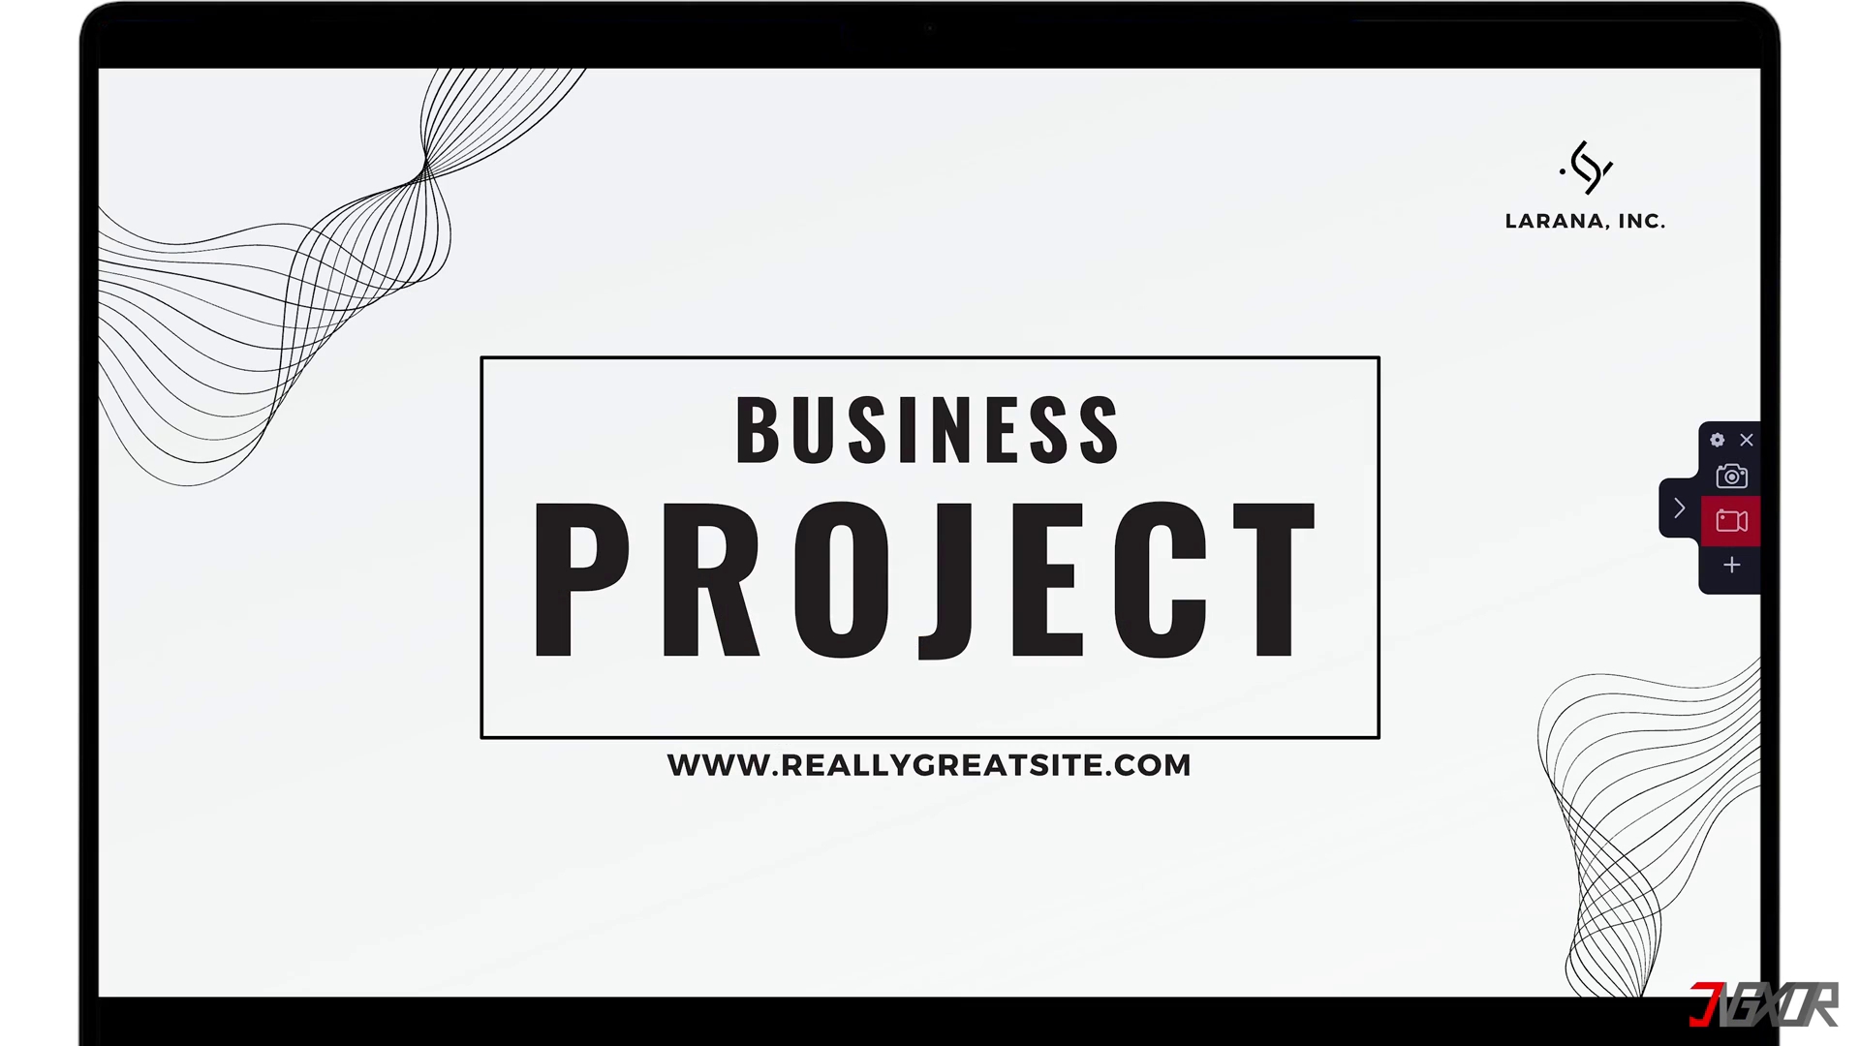
pyautogui.click(1740, 525)
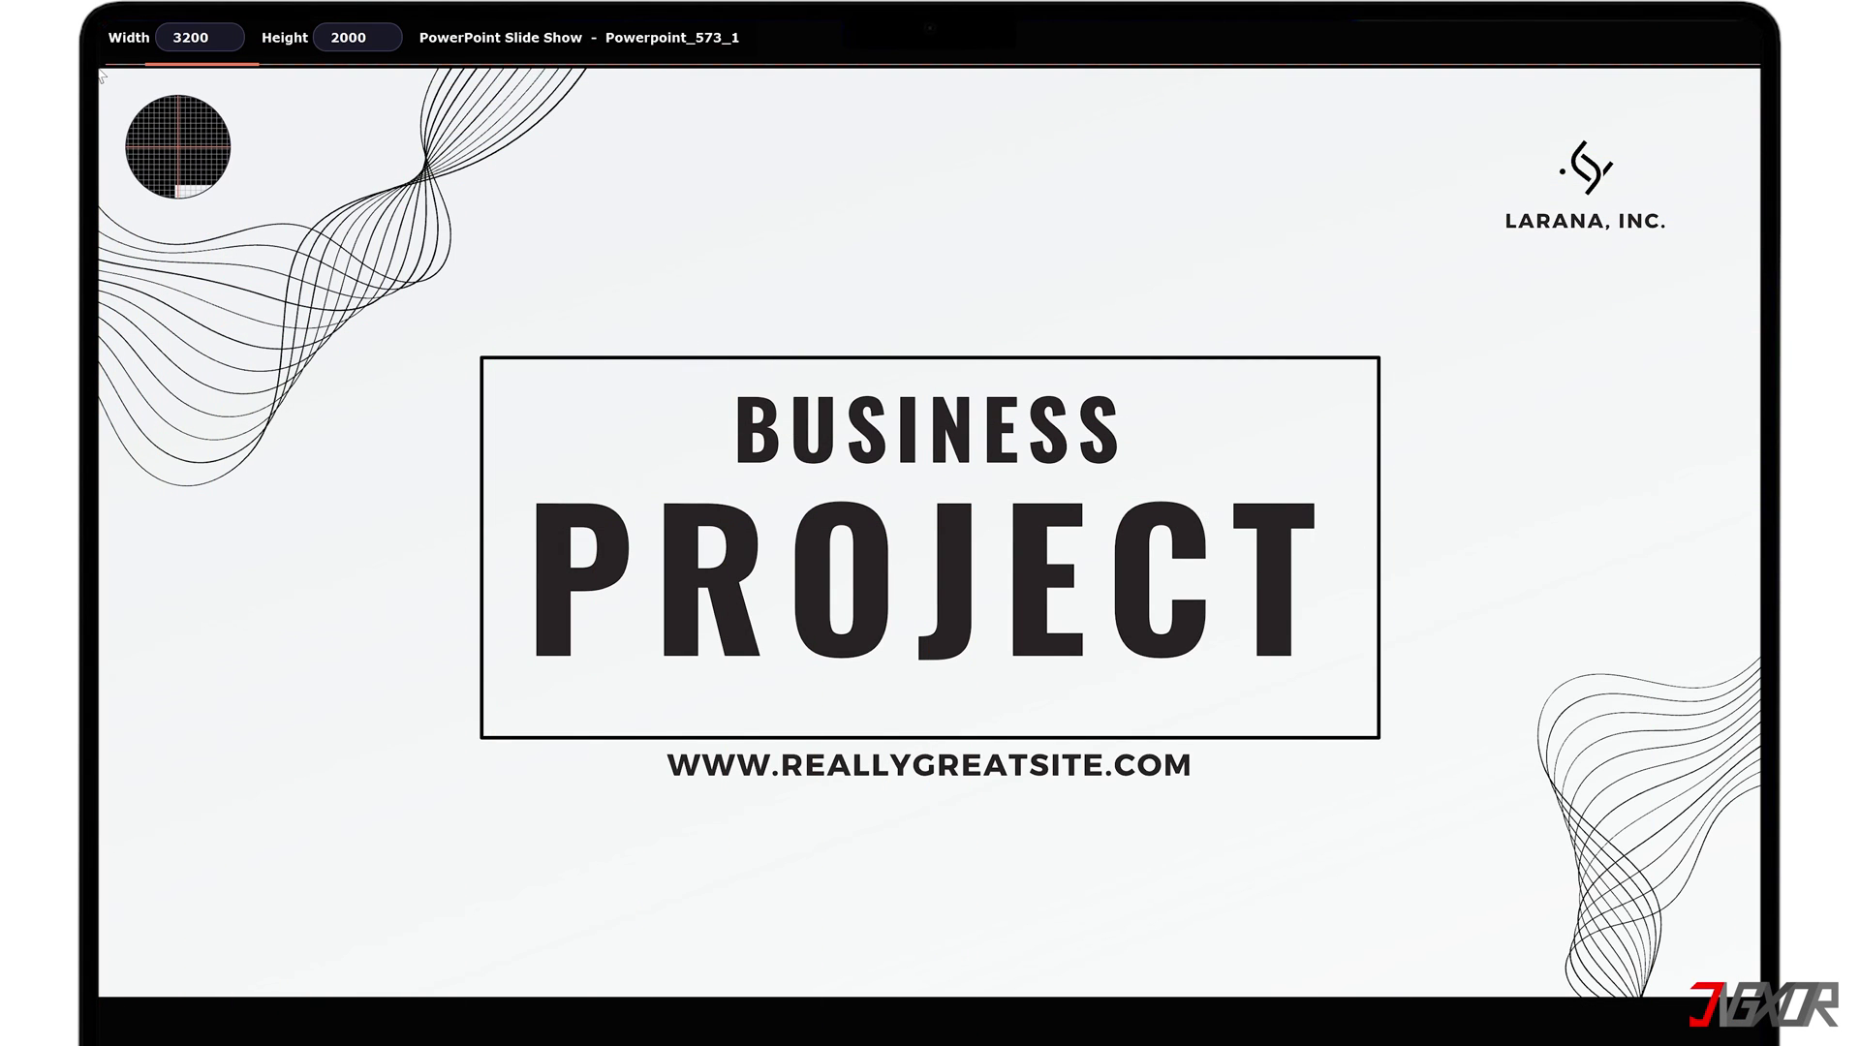
# Set the capture area to the full 3200×2000 screen and enable the webcam overlay.
pyautogui.moveTo(101, 74); pyautogui.dragTo(1758, 992)
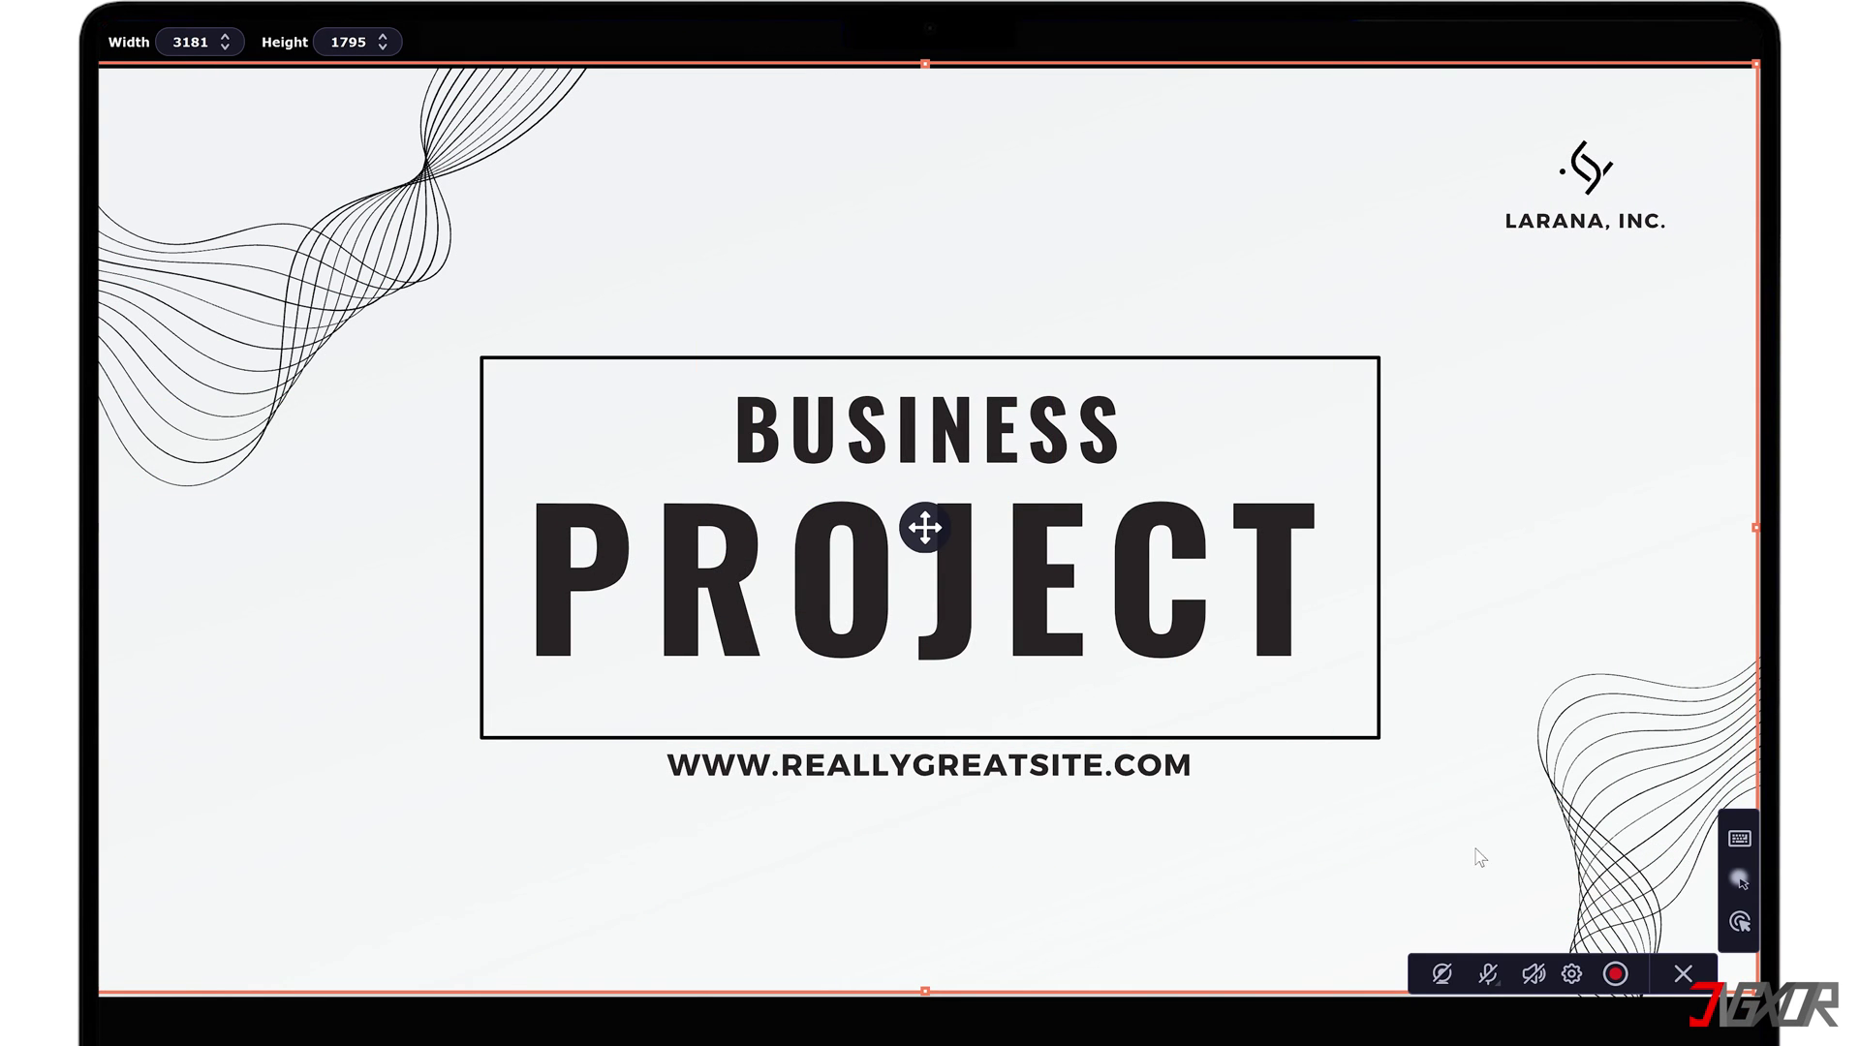
pyautogui.press('f')
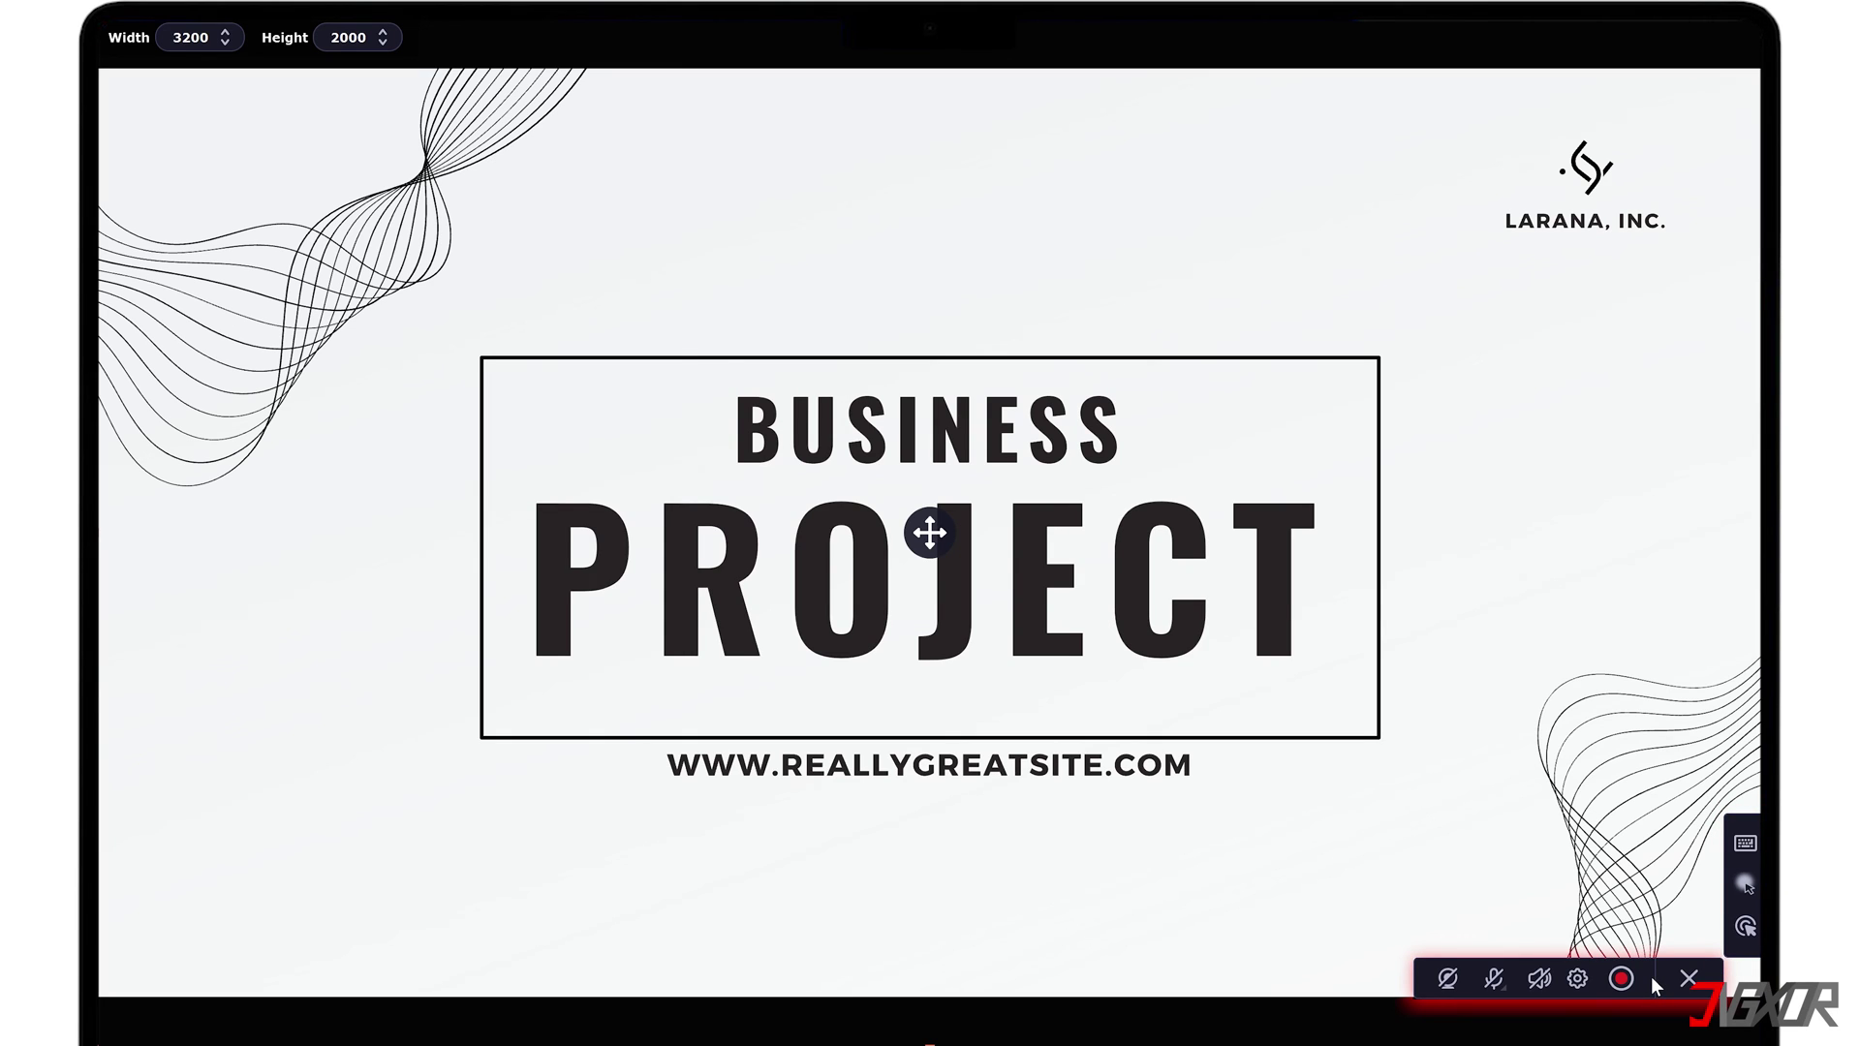
pyautogui.click(1446, 980)
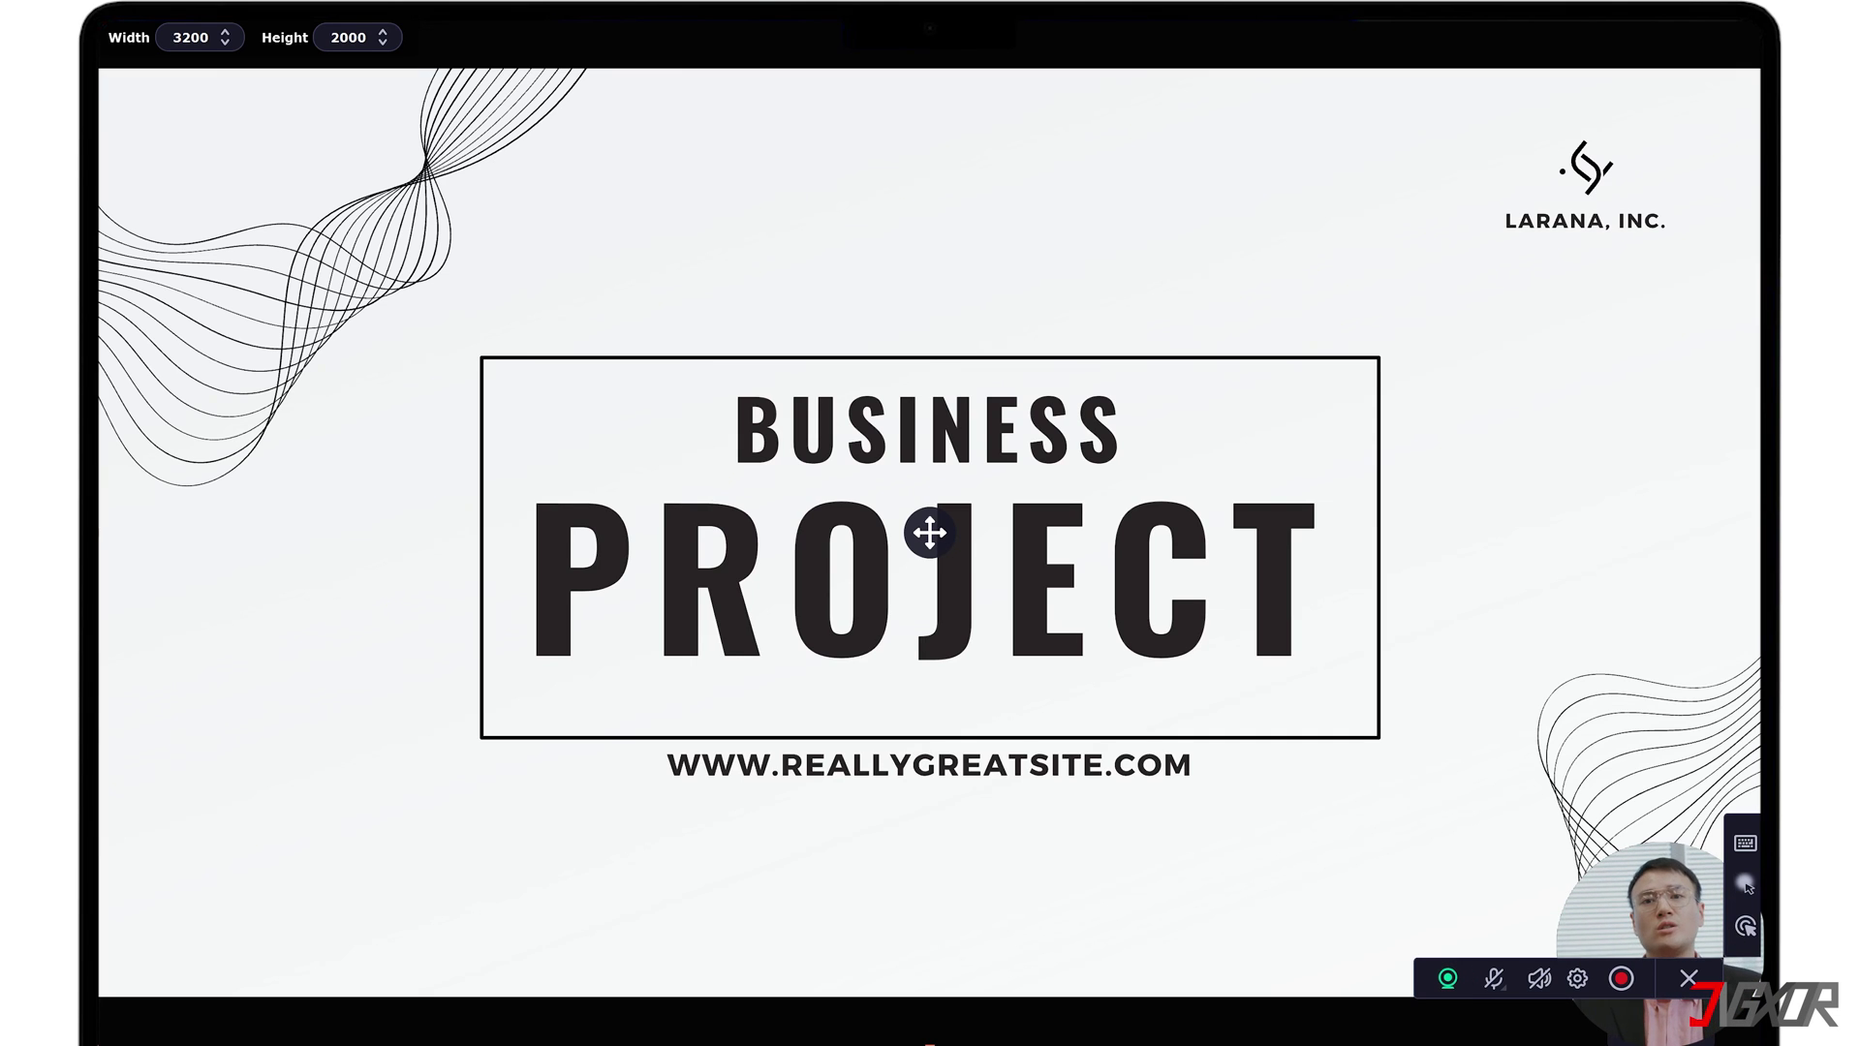
# Set the webcam bubble to its largest size and unmute the microphone and system sound.
pyautogui.moveTo(1655, 1035)
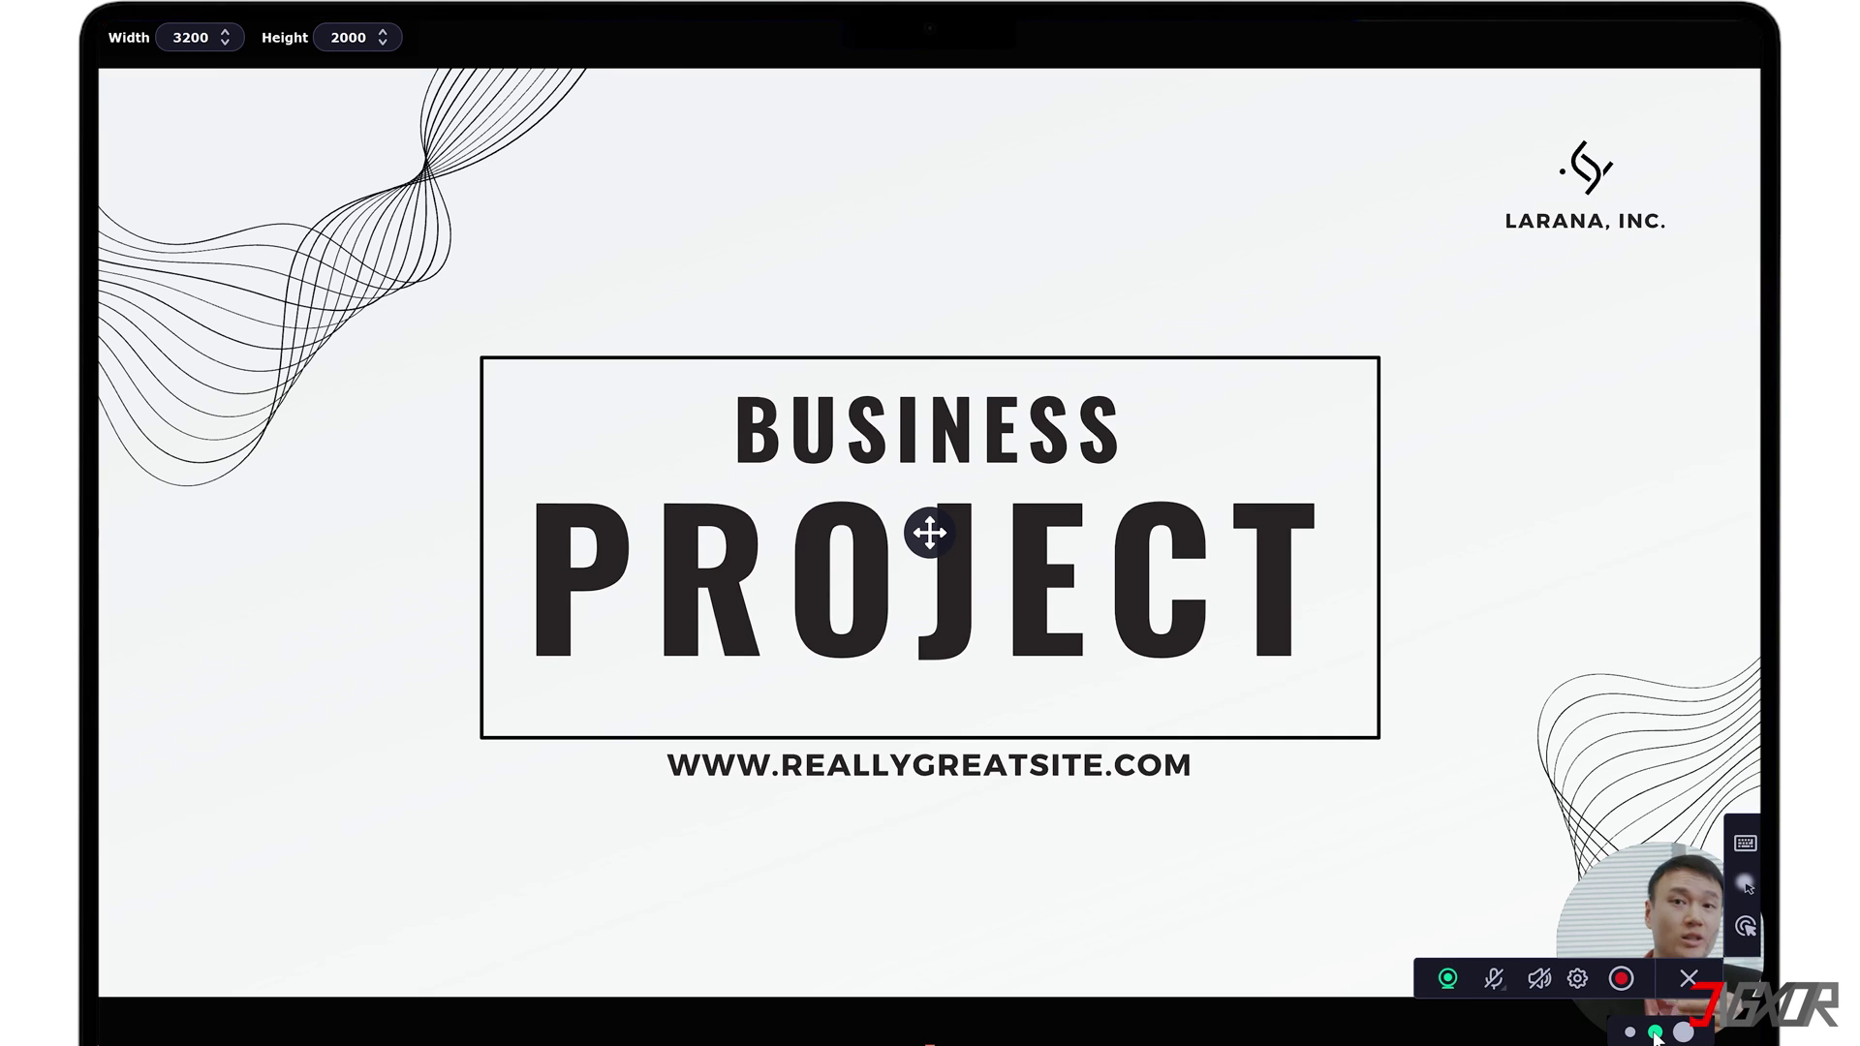
pyautogui.click(1684, 1033)
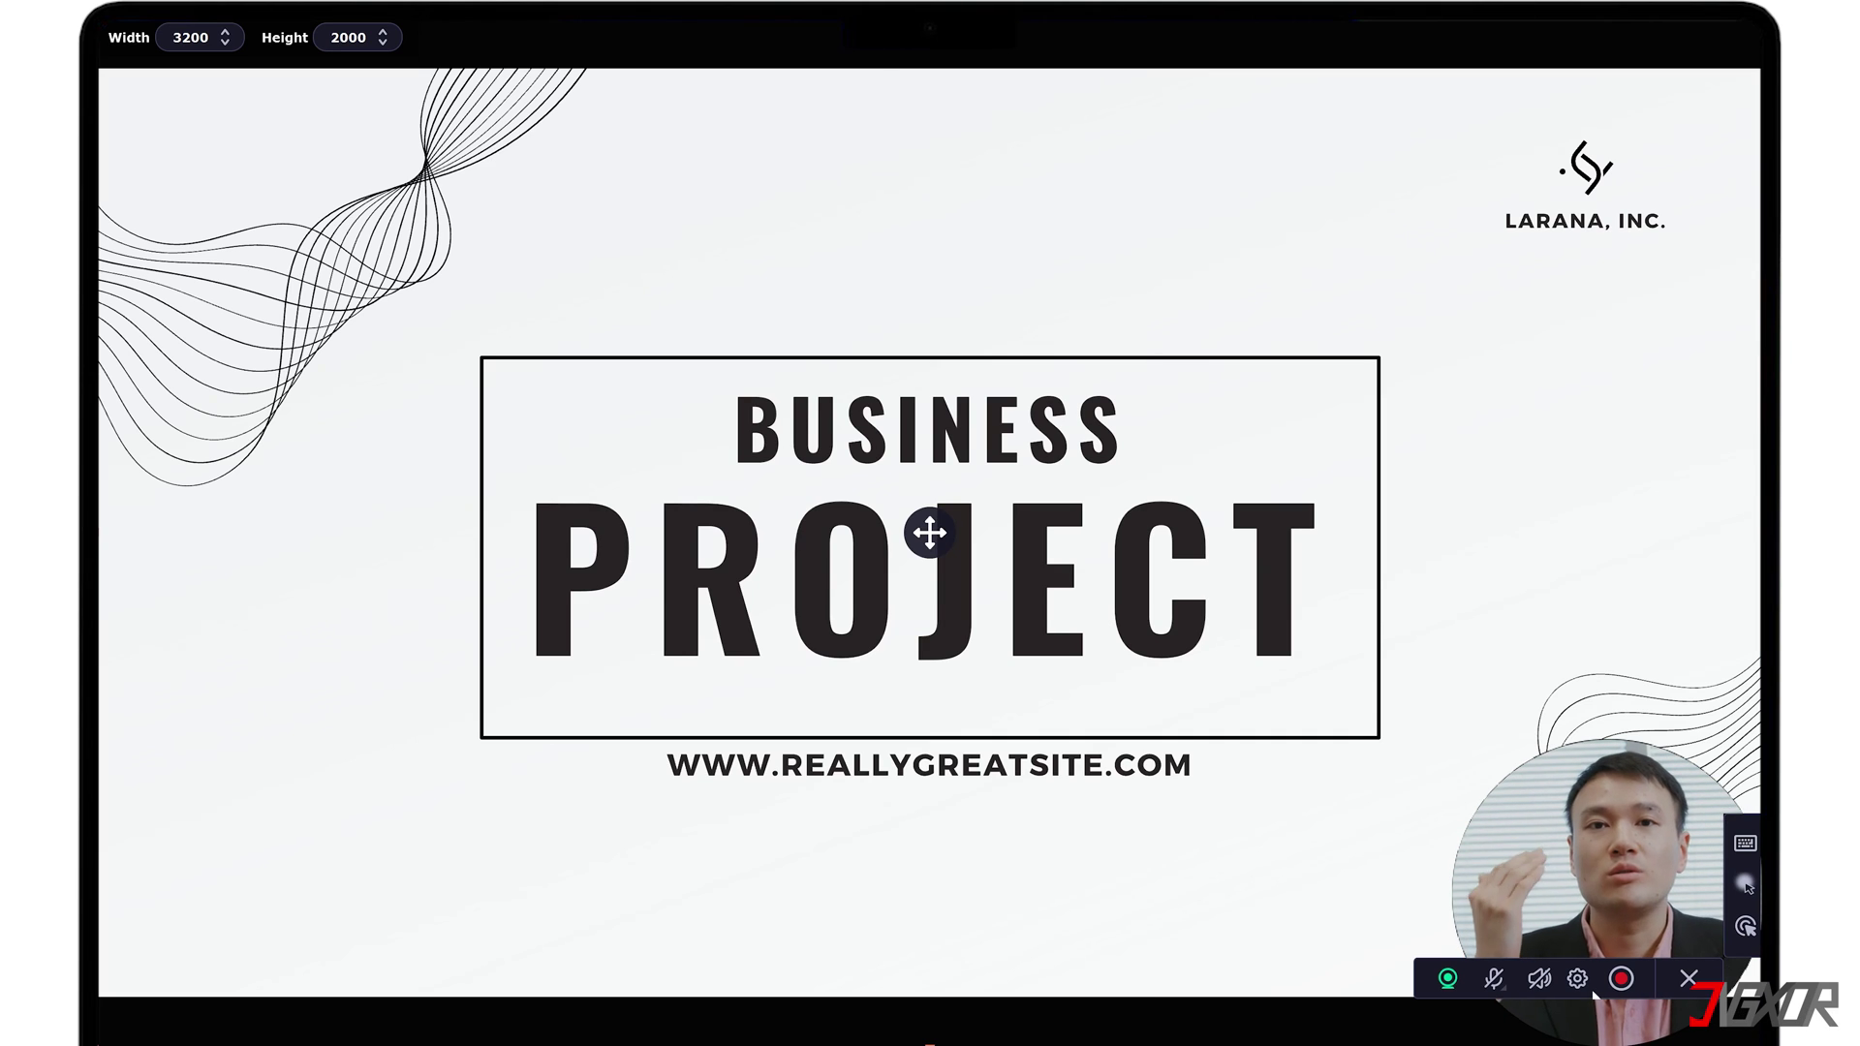
pyautogui.click(1496, 983)
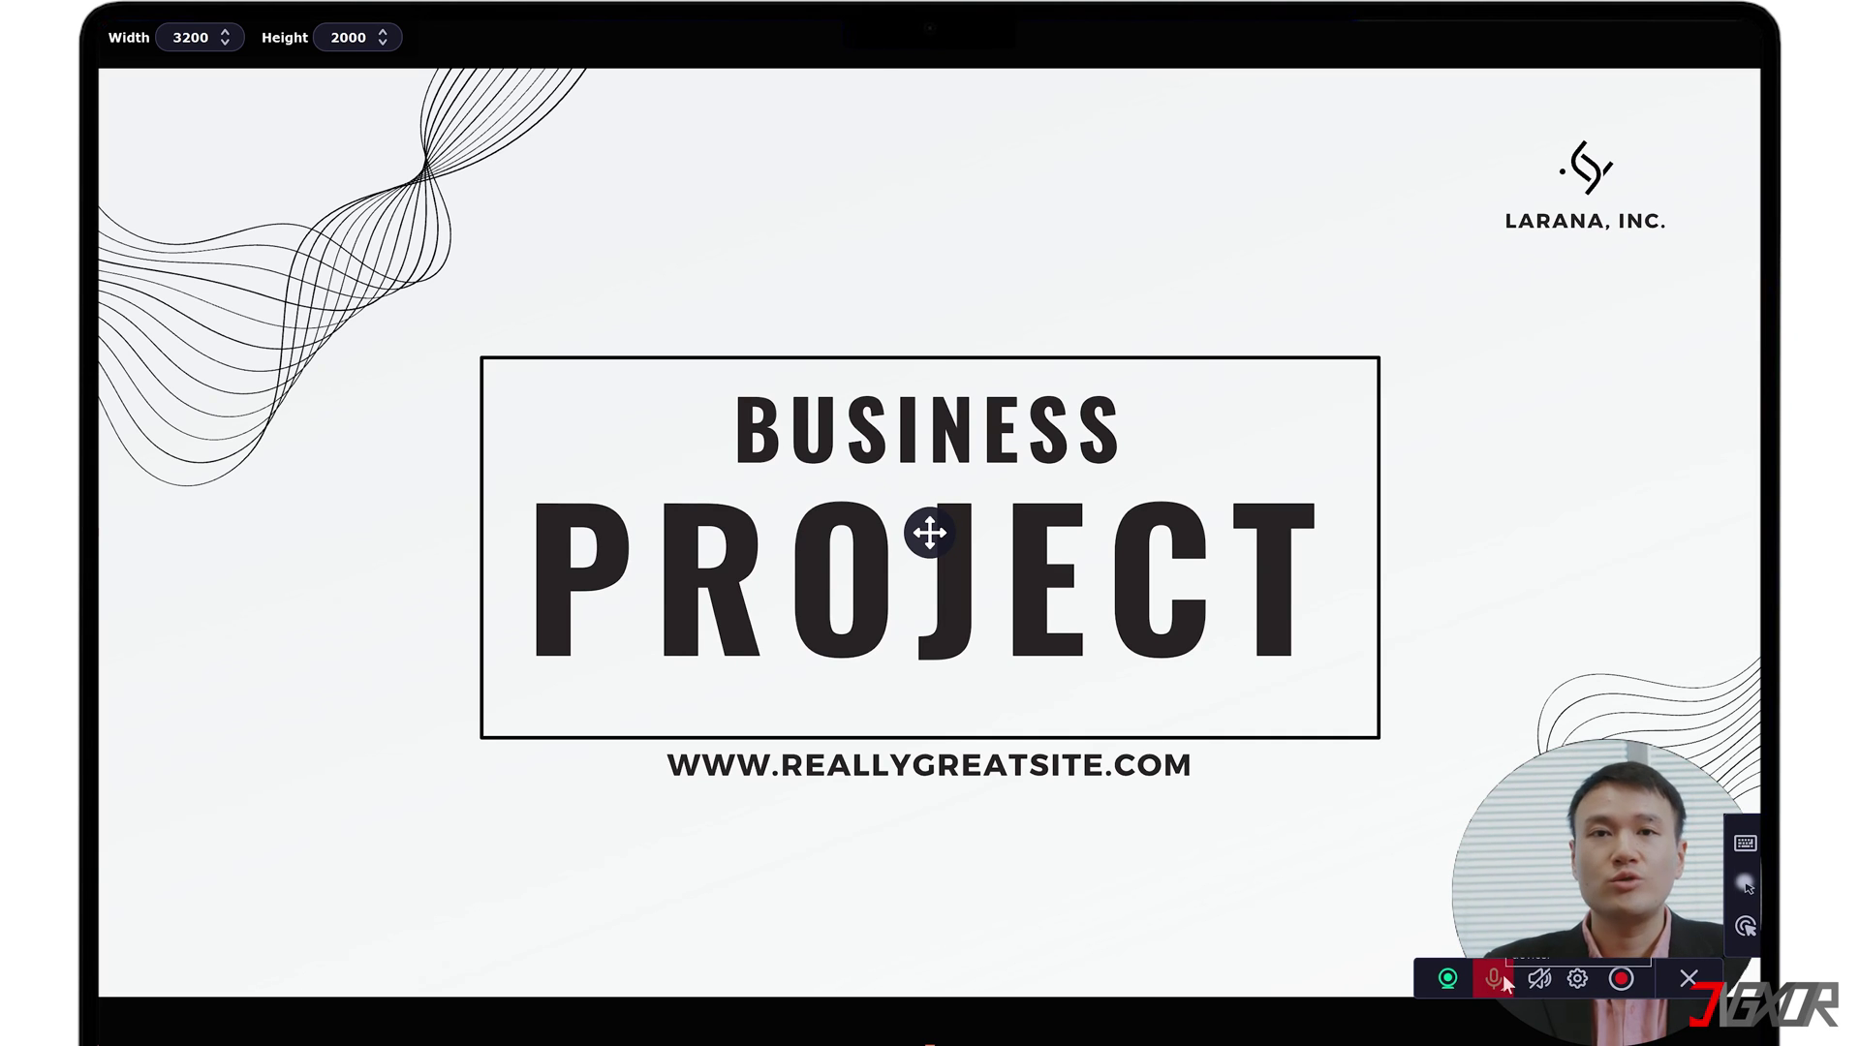
pyautogui.click(1533, 980)
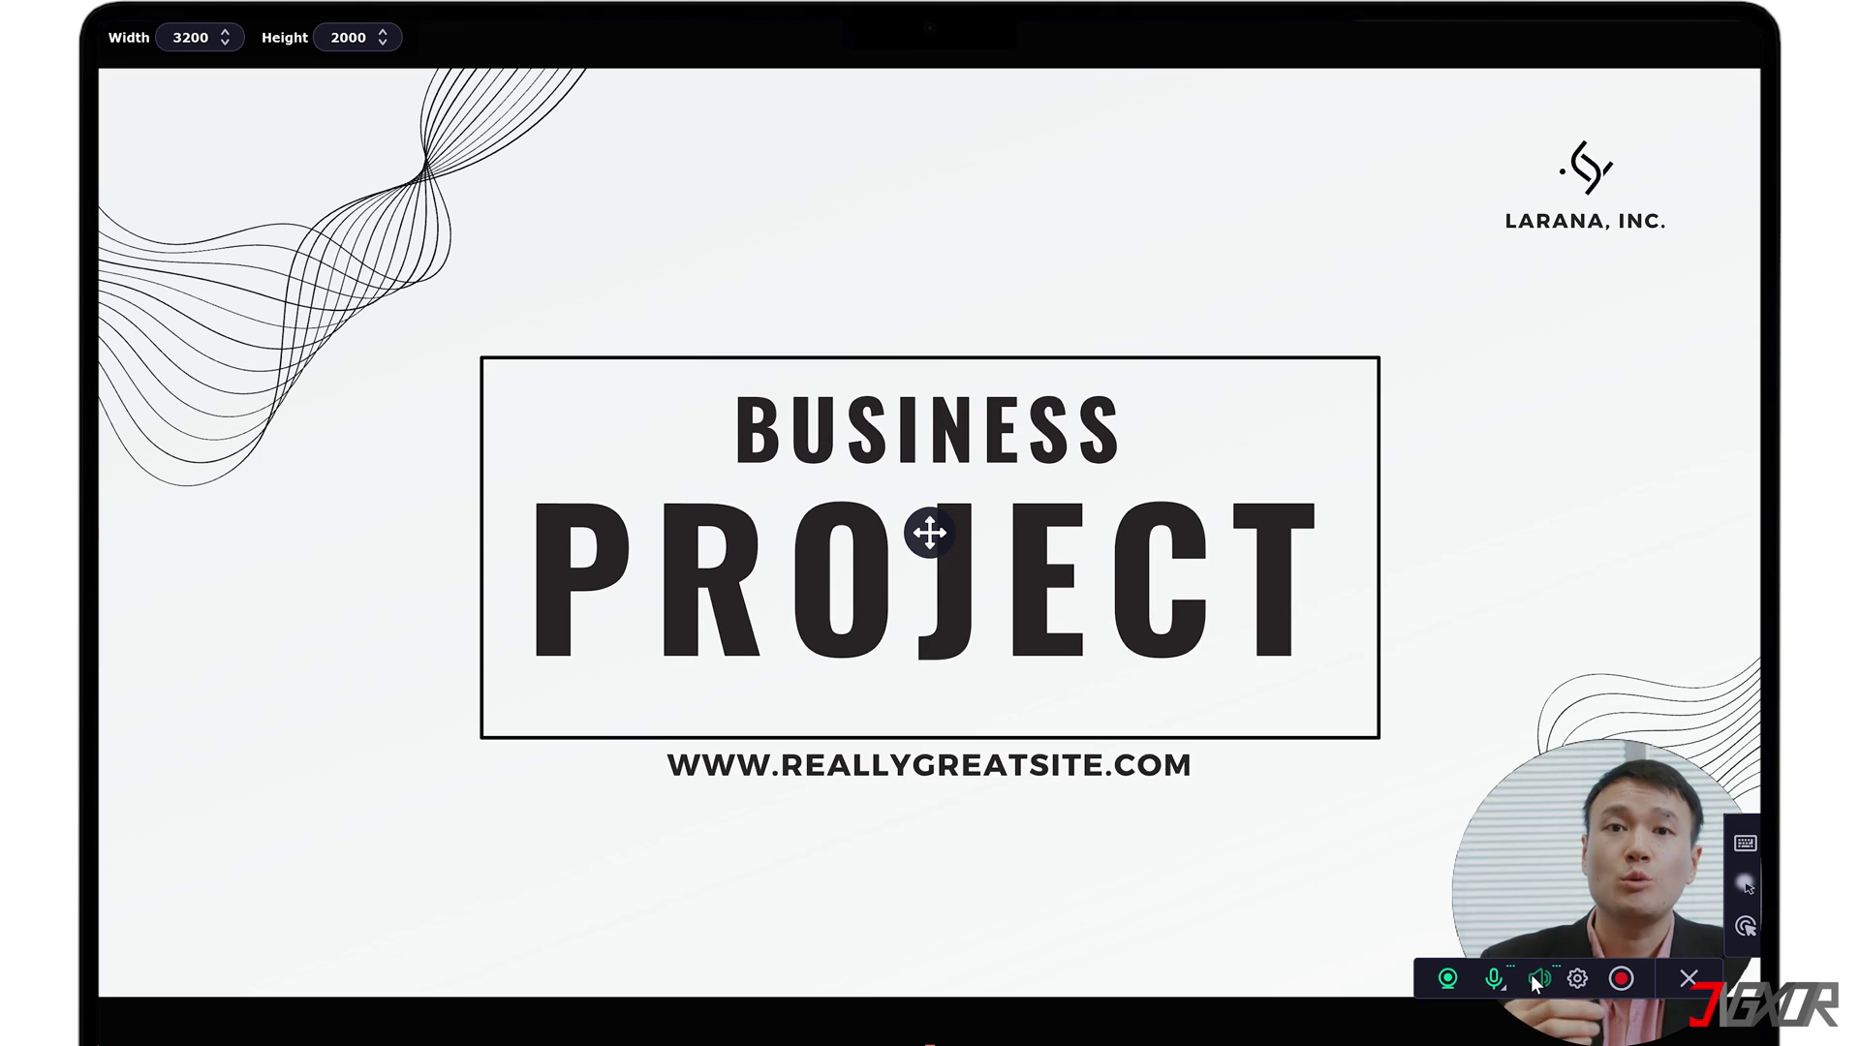
# Check microphone Noise reduction, set keystrokes to 'Keyboard shortcuts only', and turn on cursor and click highlighting.
pyautogui.click(1559, 972)
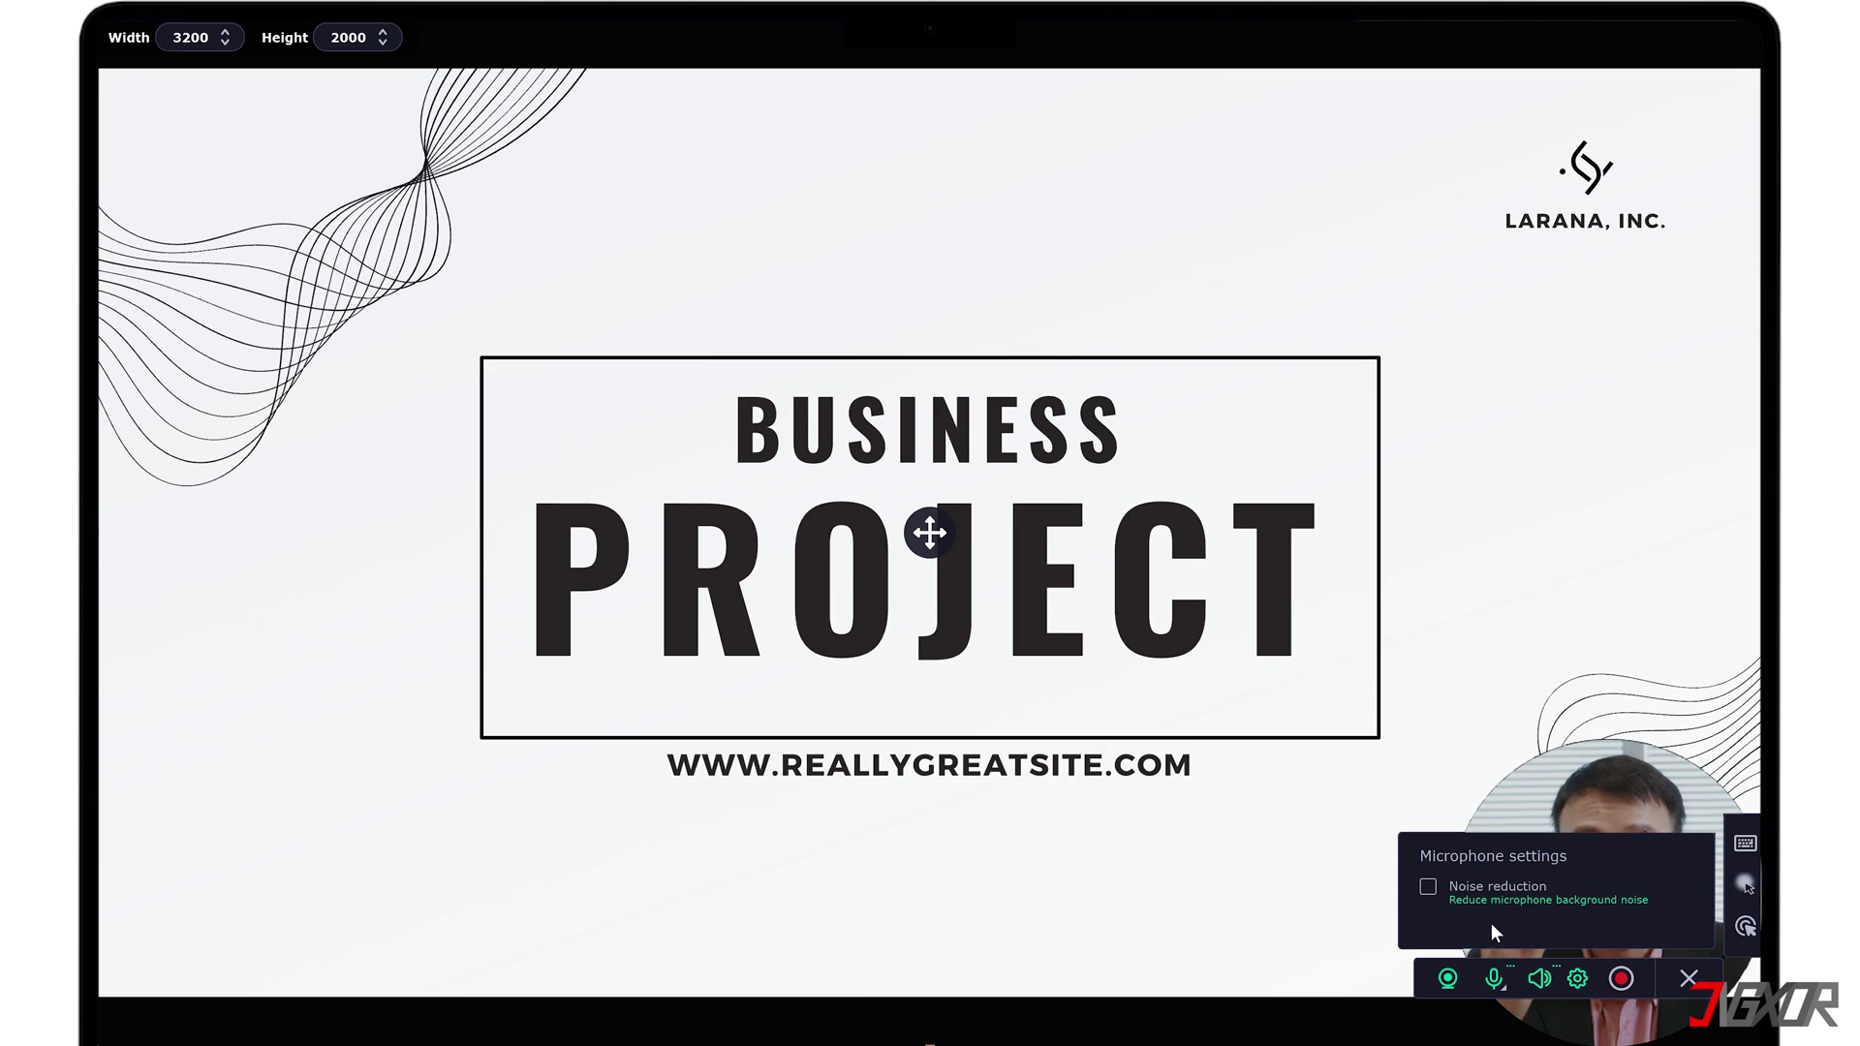
pyautogui.click(1430, 887)
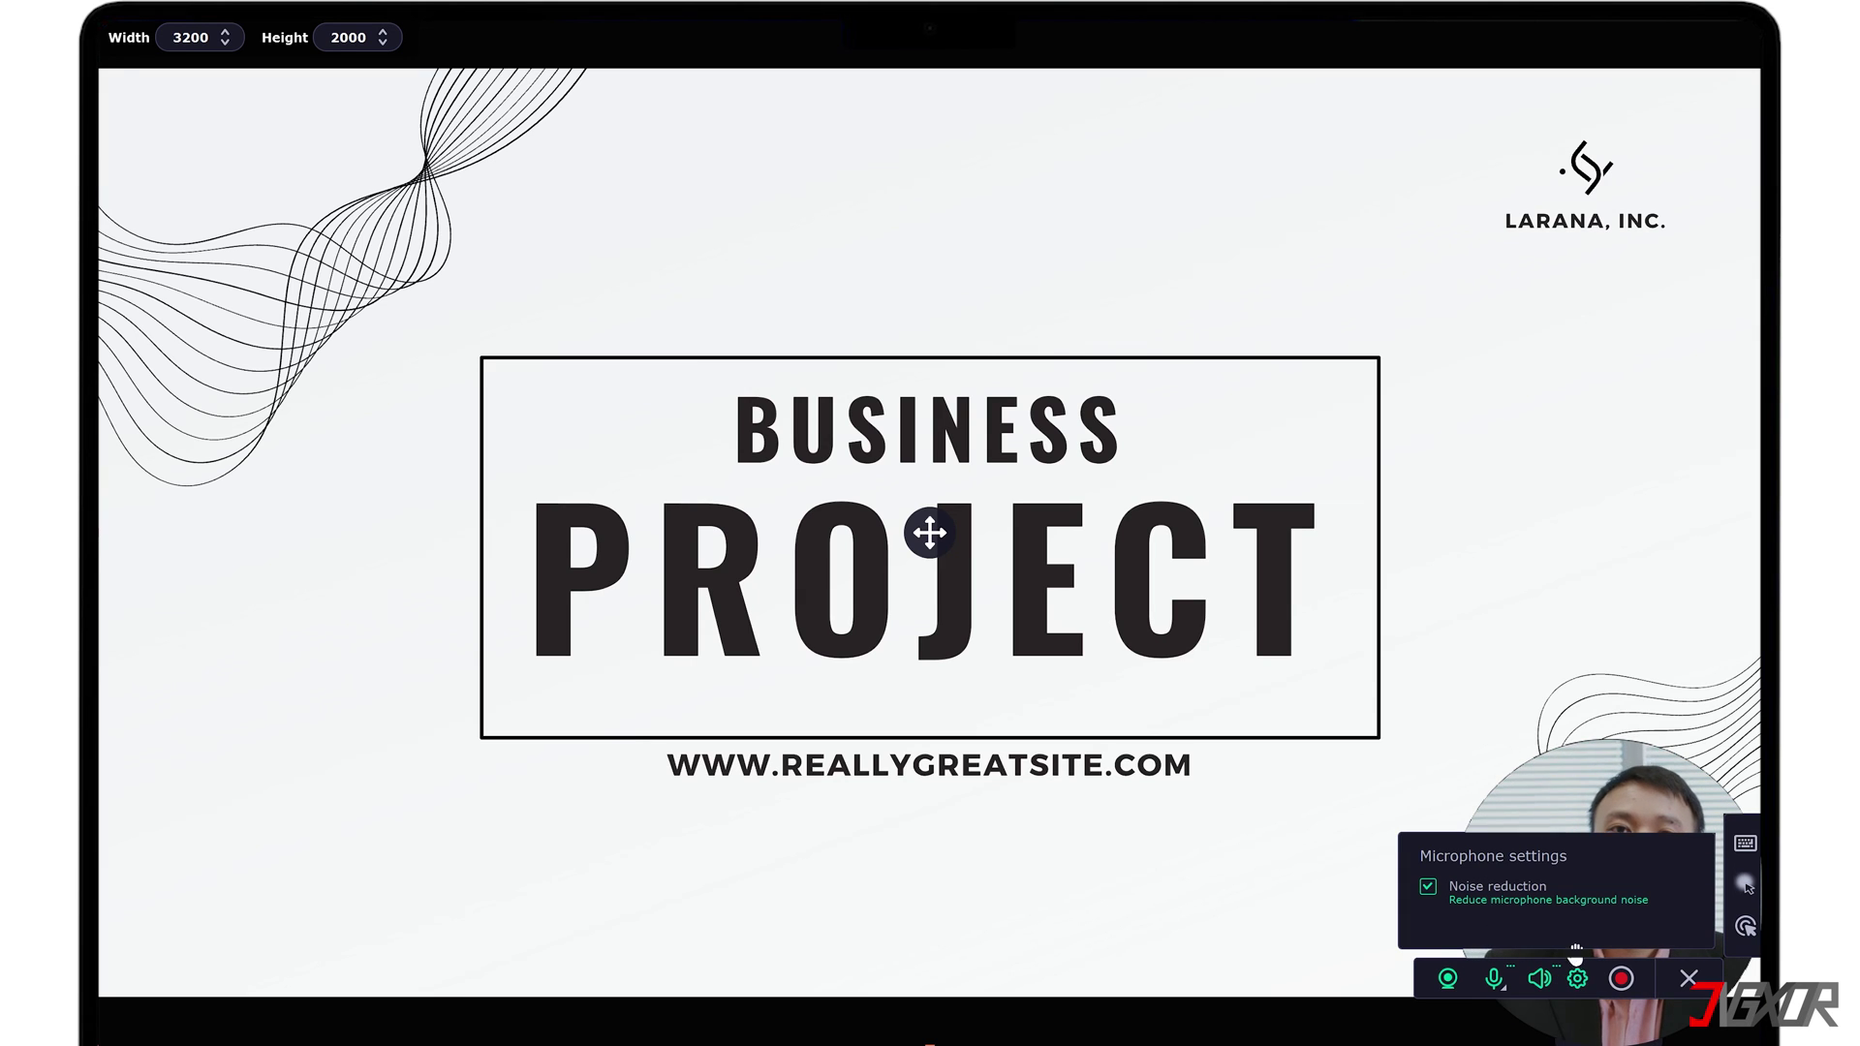
pyautogui.click(1745, 845)
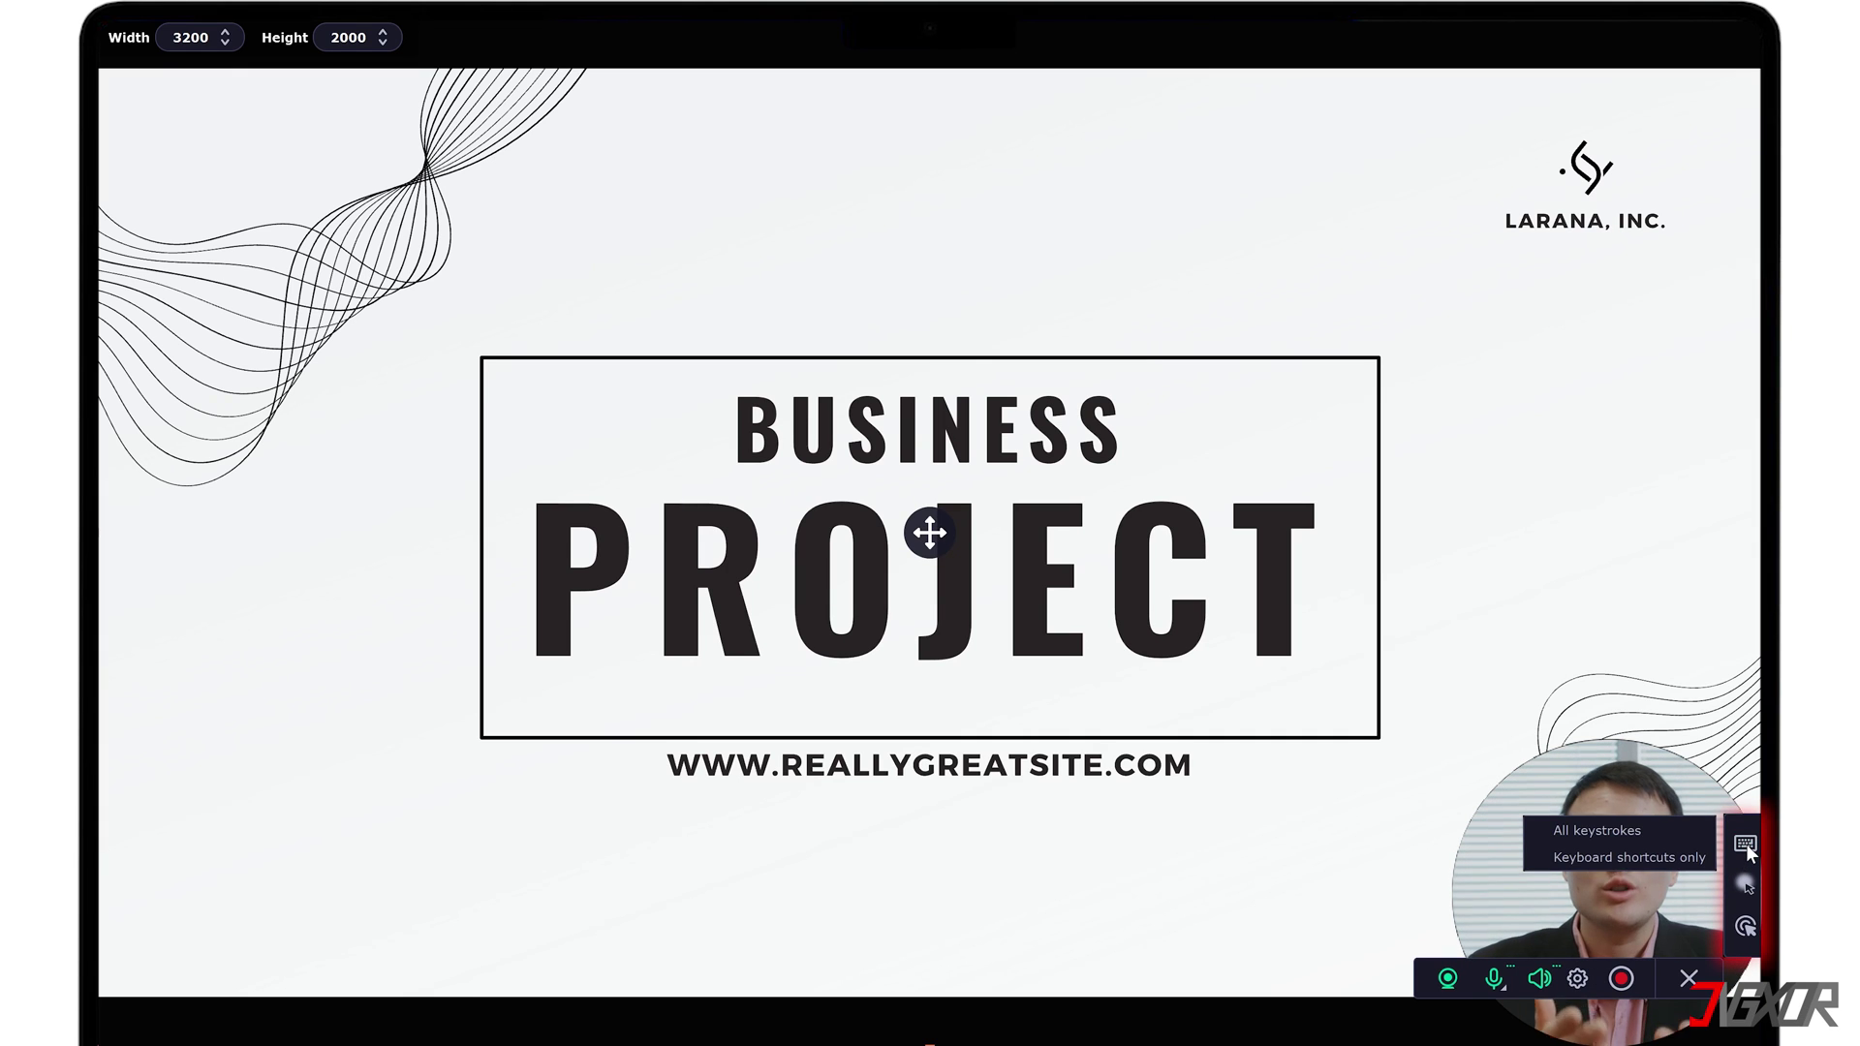
pyautogui.click(1614, 831)
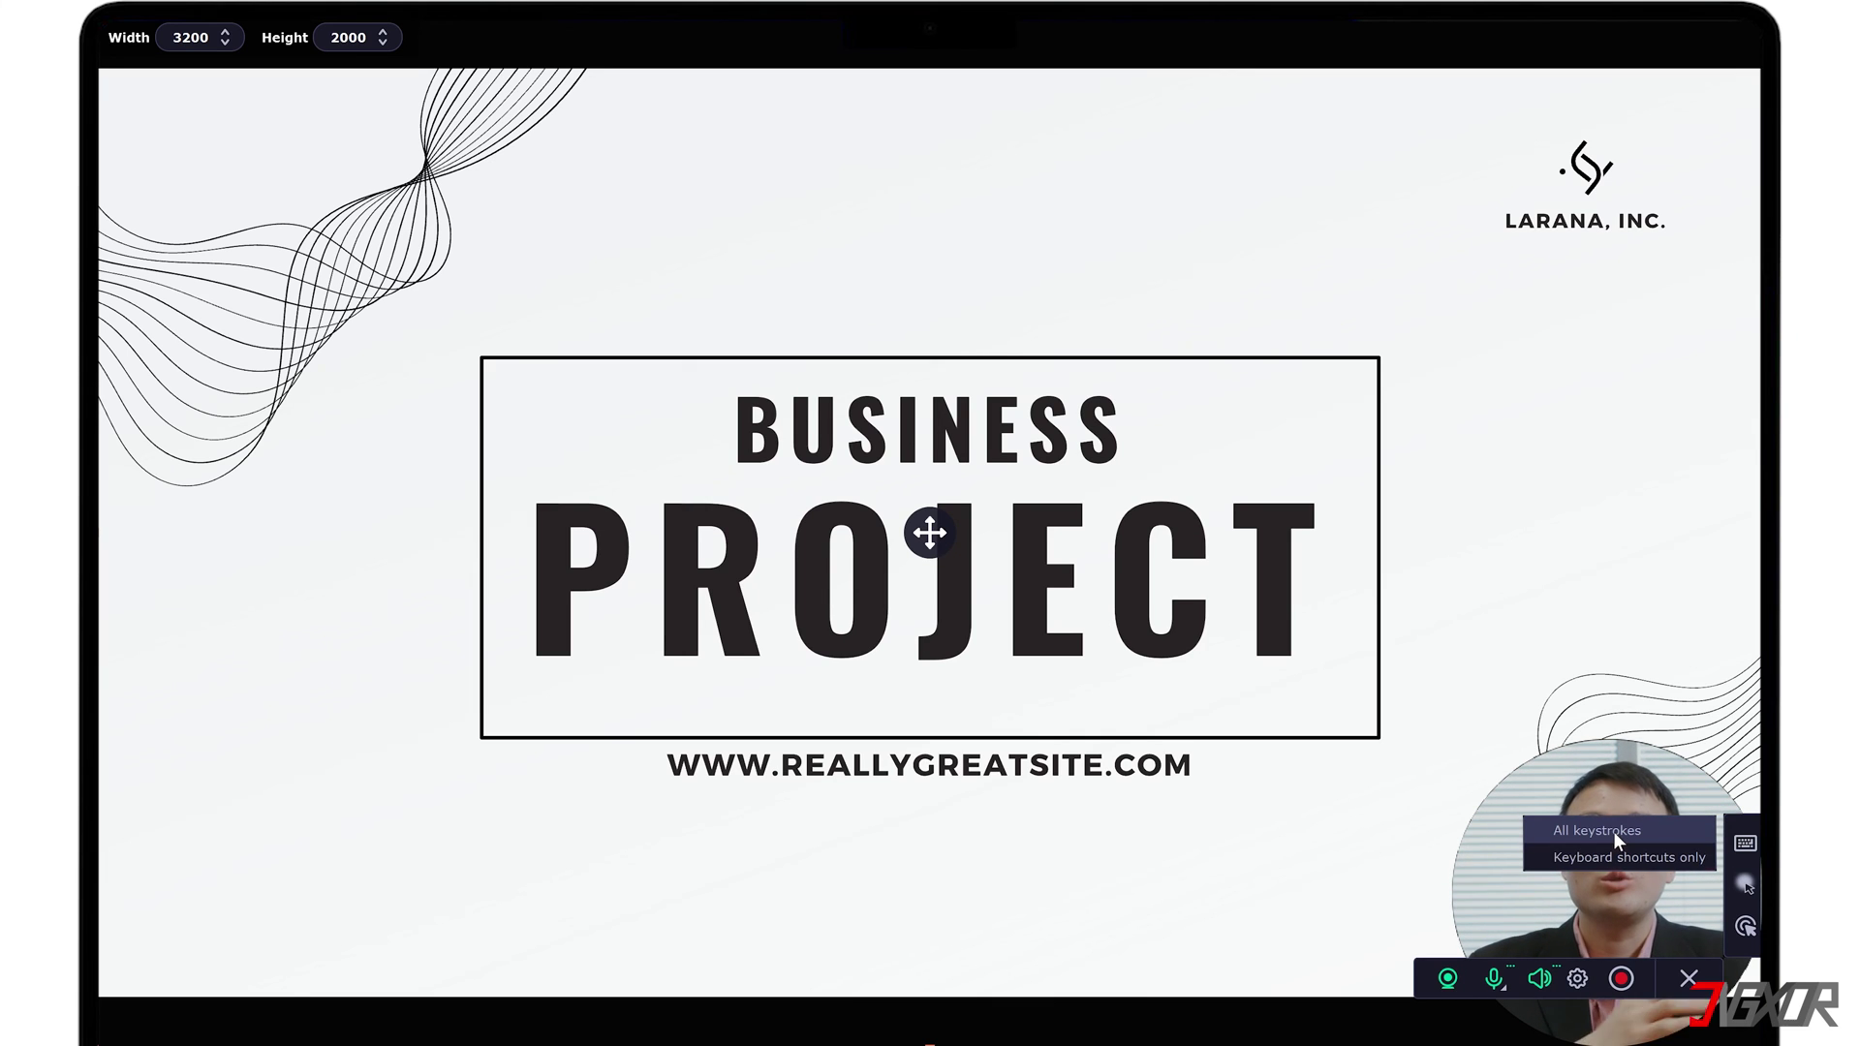
pyautogui.click(1610, 856)
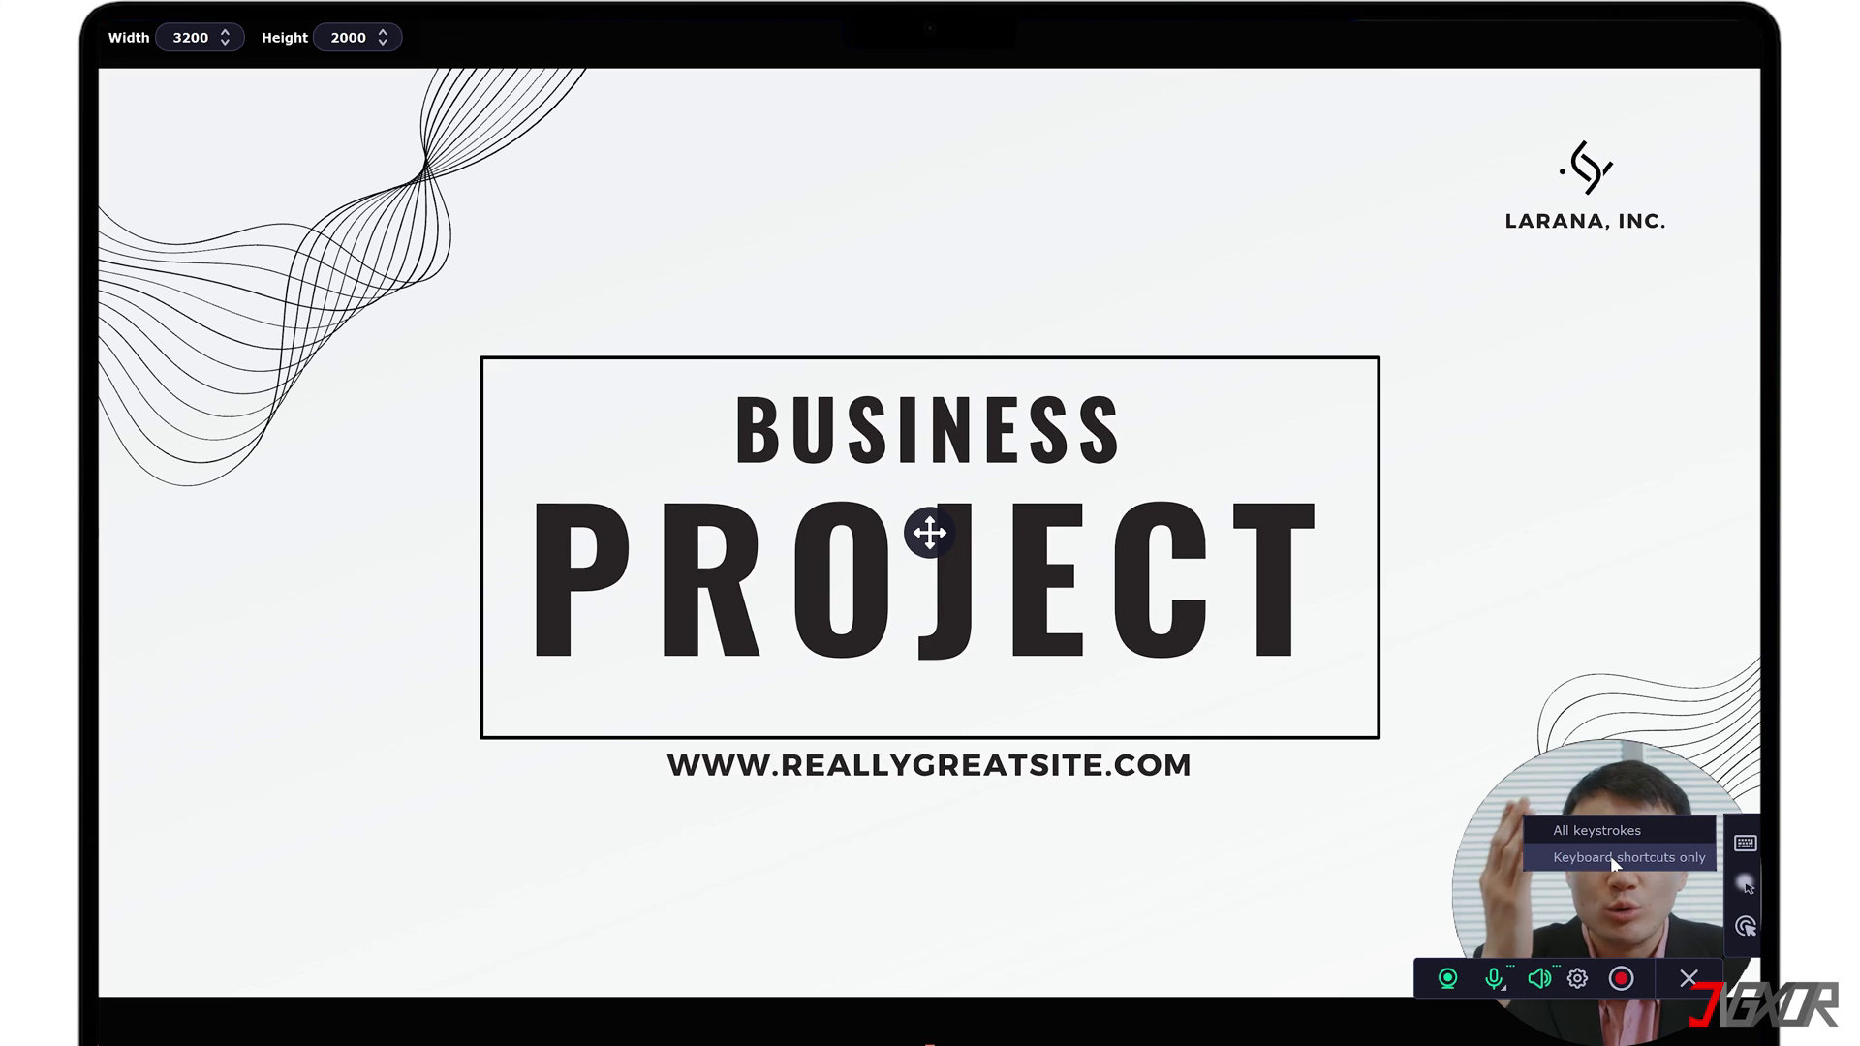
pyautogui.click(1746, 883)
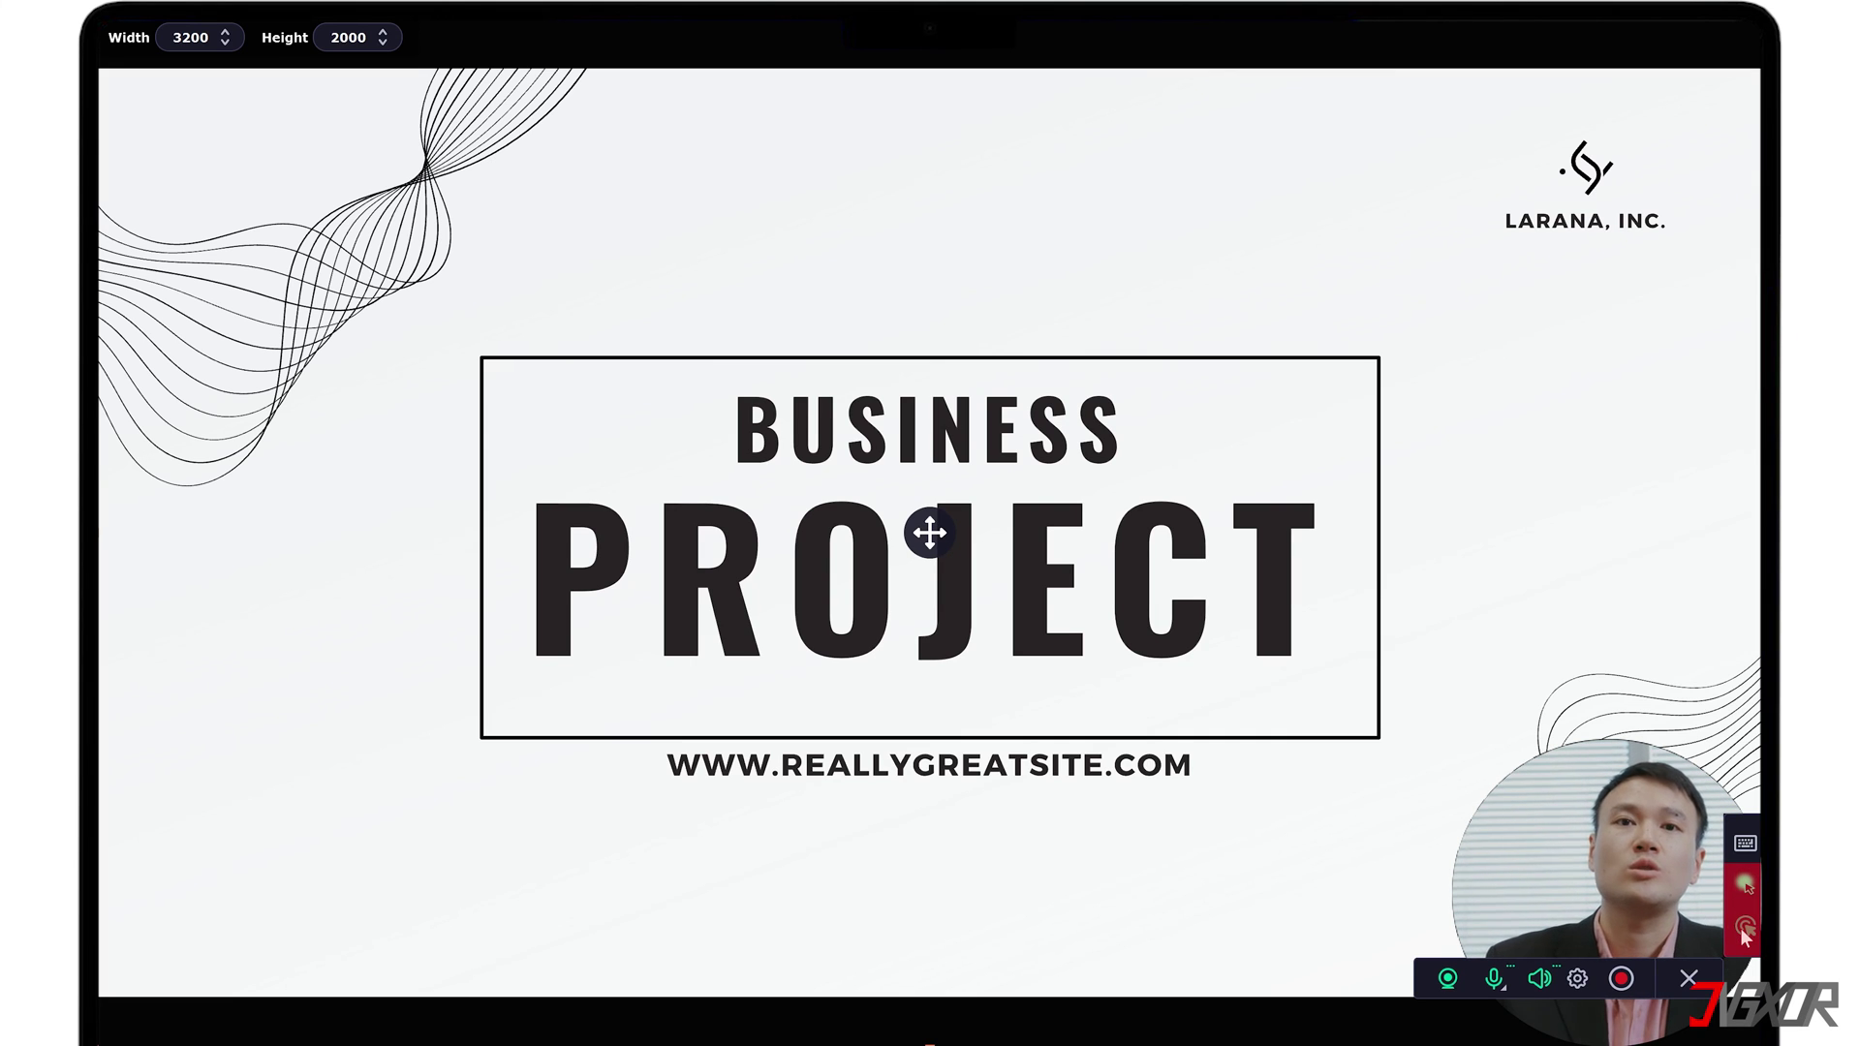
pyautogui.click(1744, 928)
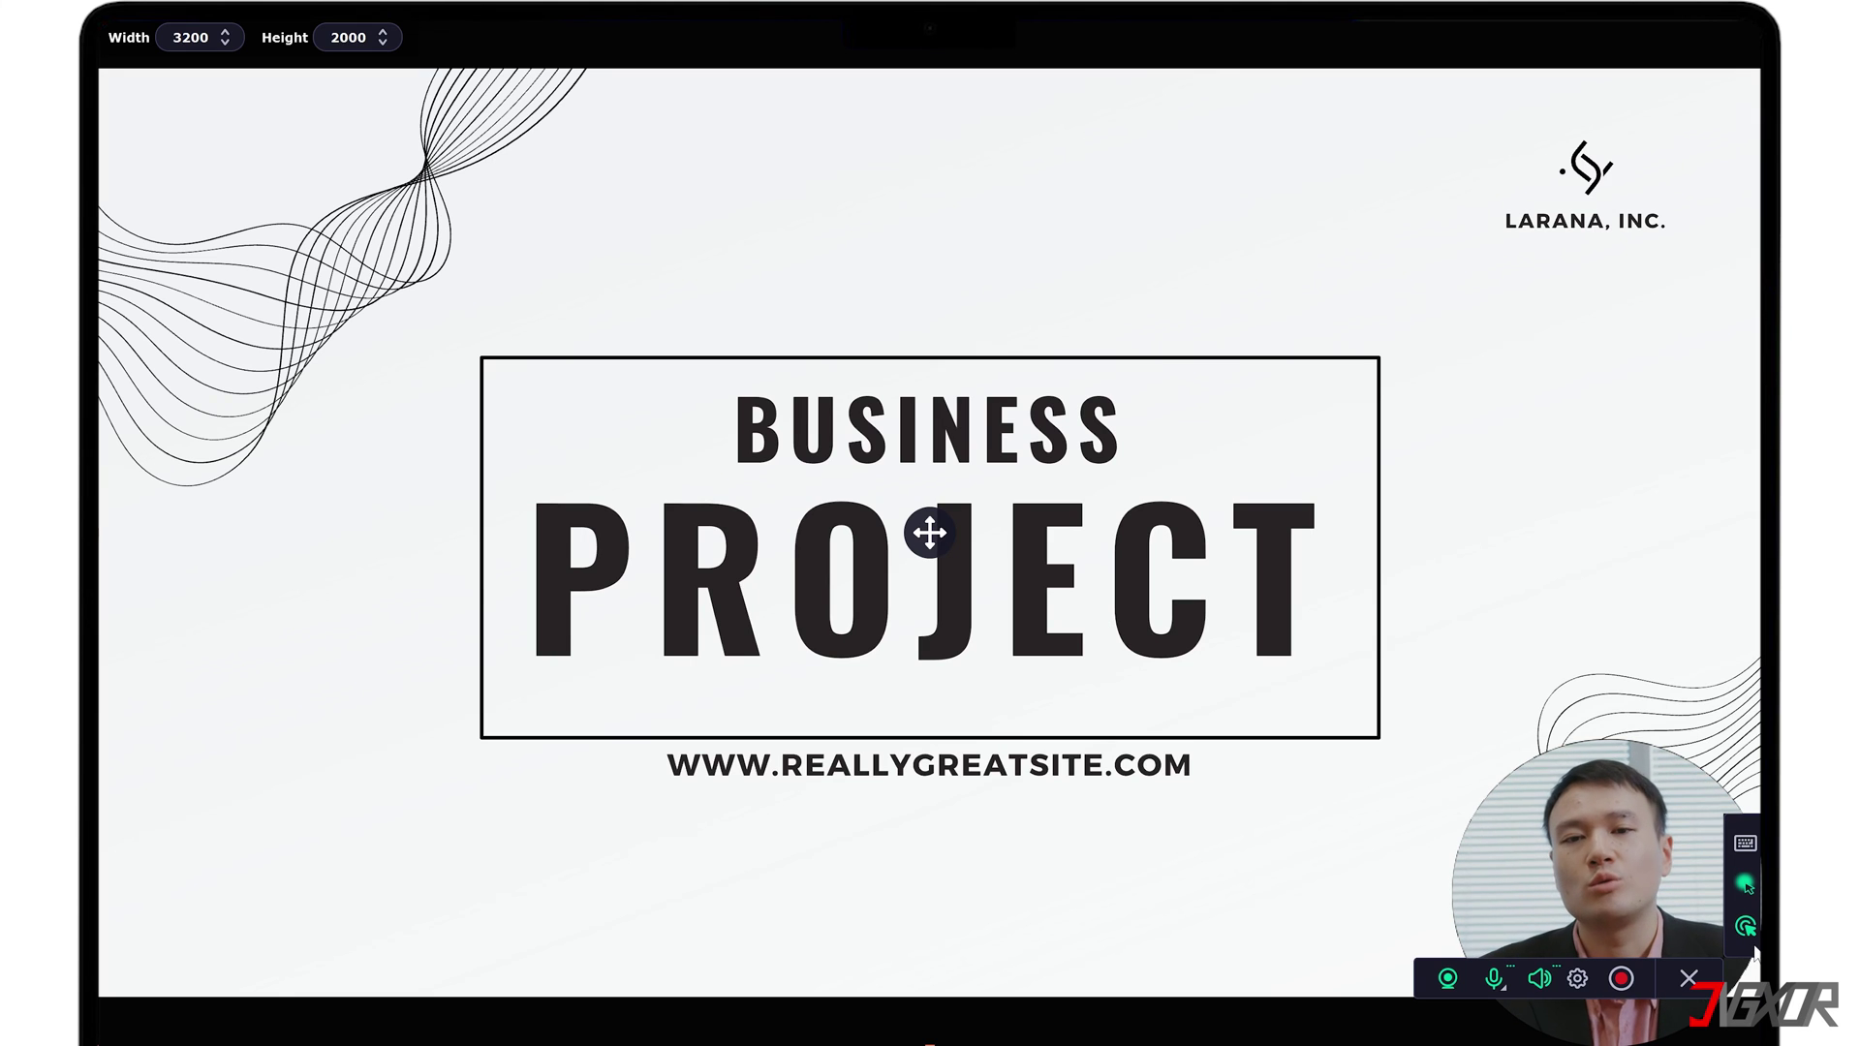
# Start recording the slide show, then draw a green box around Strategy N°1 and a green arrow.
pyautogui.click(1620, 979)
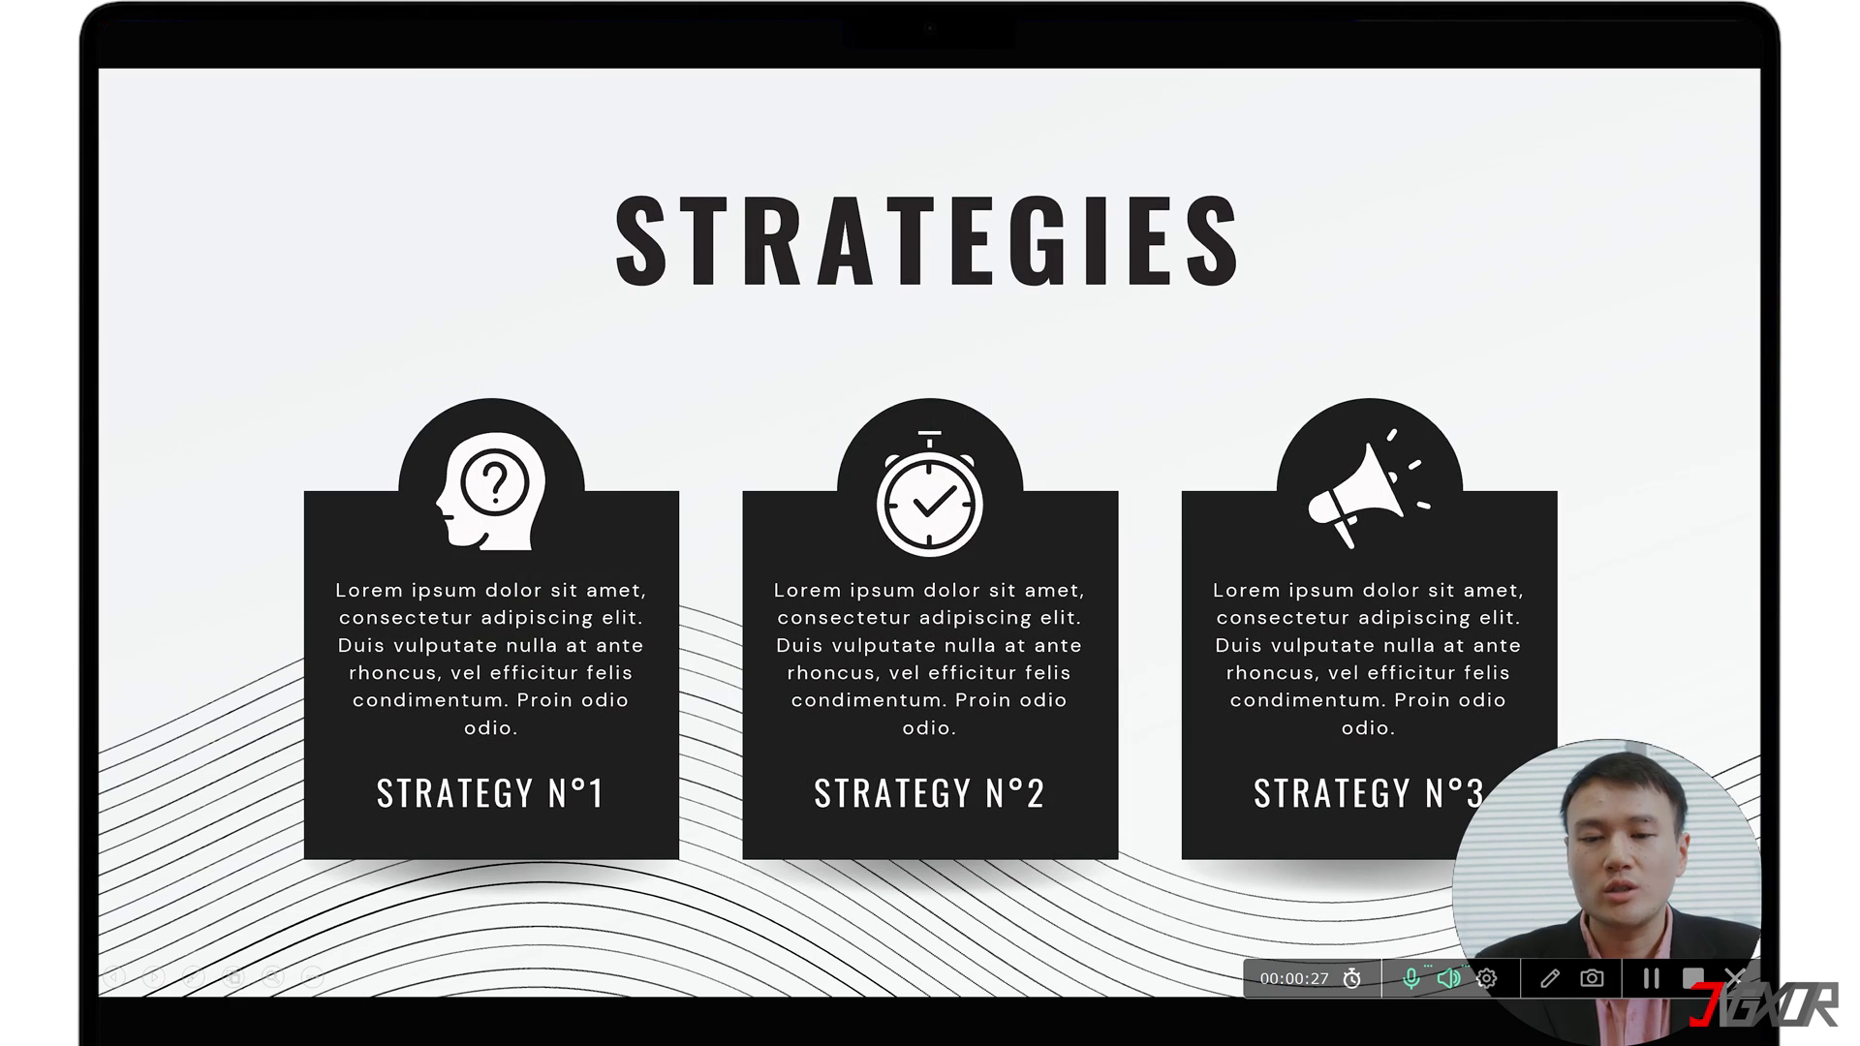
pyautogui.click(1551, 980)
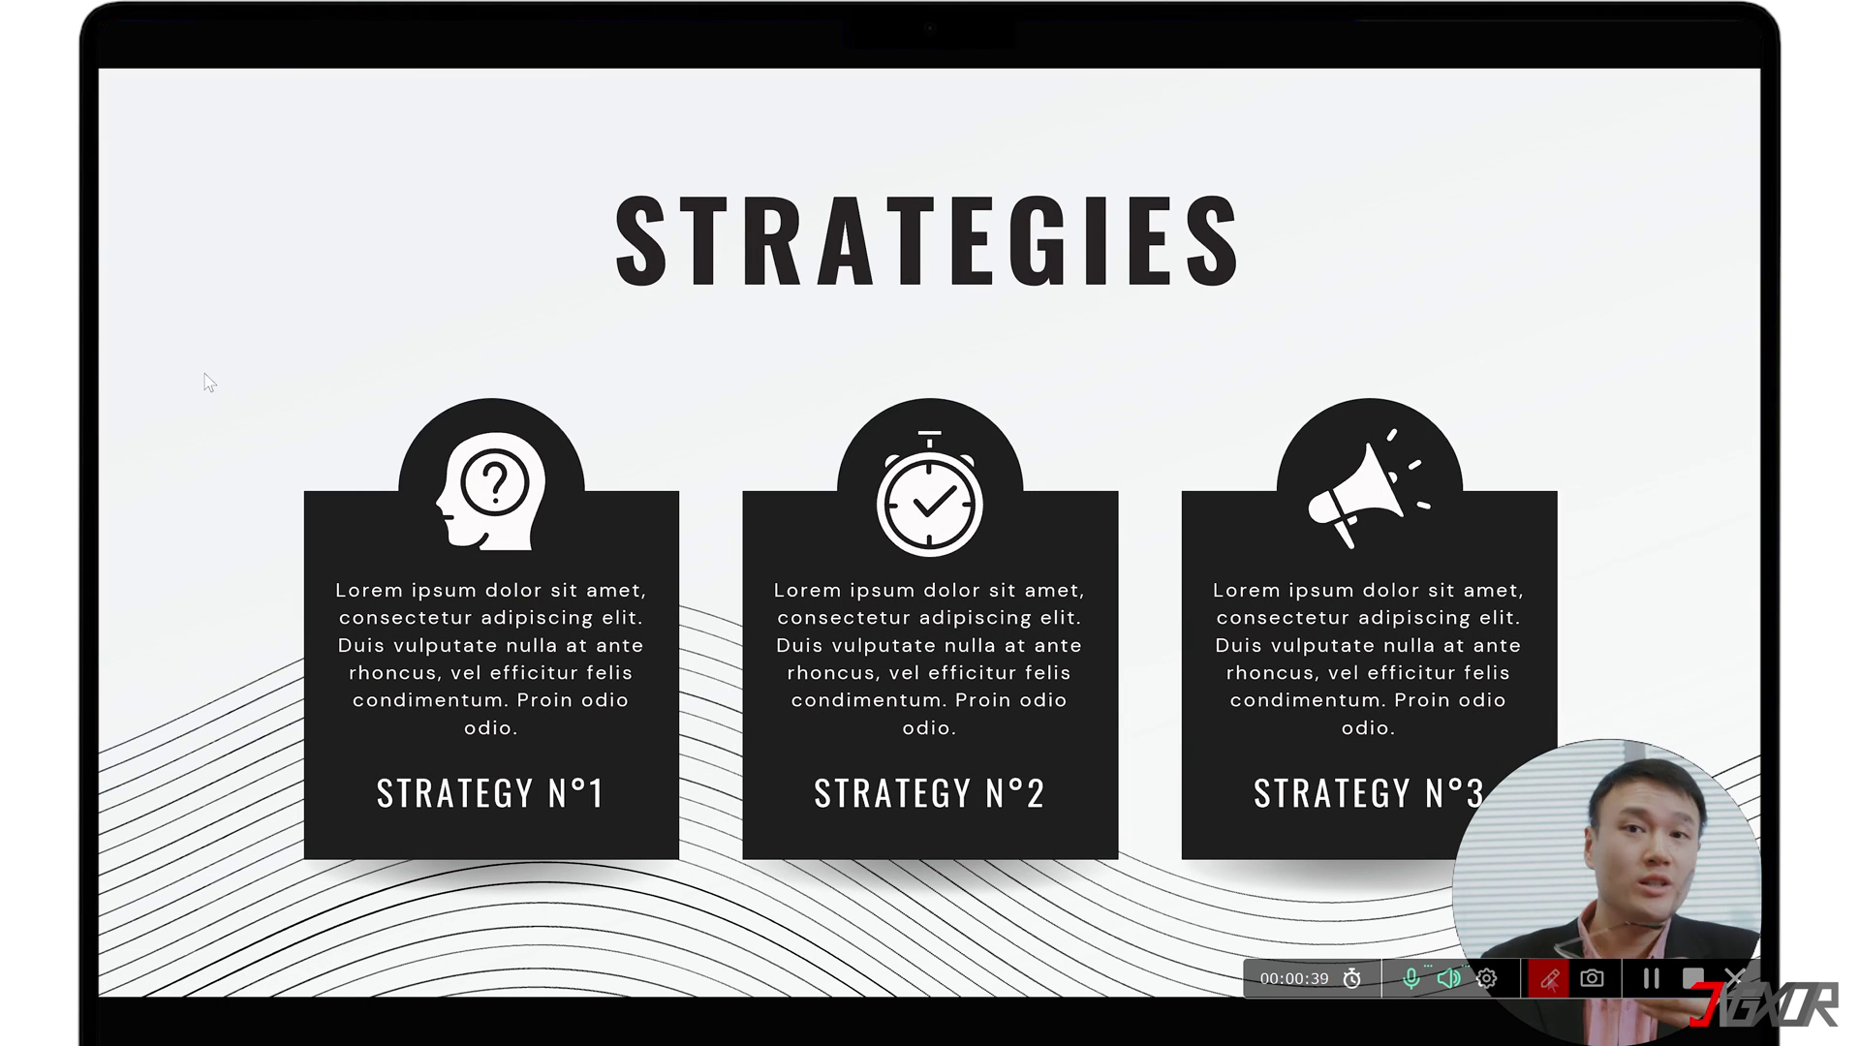
pyautogui.moveTo(204, 373)
pyautogui.mouseDown()
pyautogui.moveTo(618, 651)
pyautogui.moveTo(725, 901)
pyautogui.mouseUp()
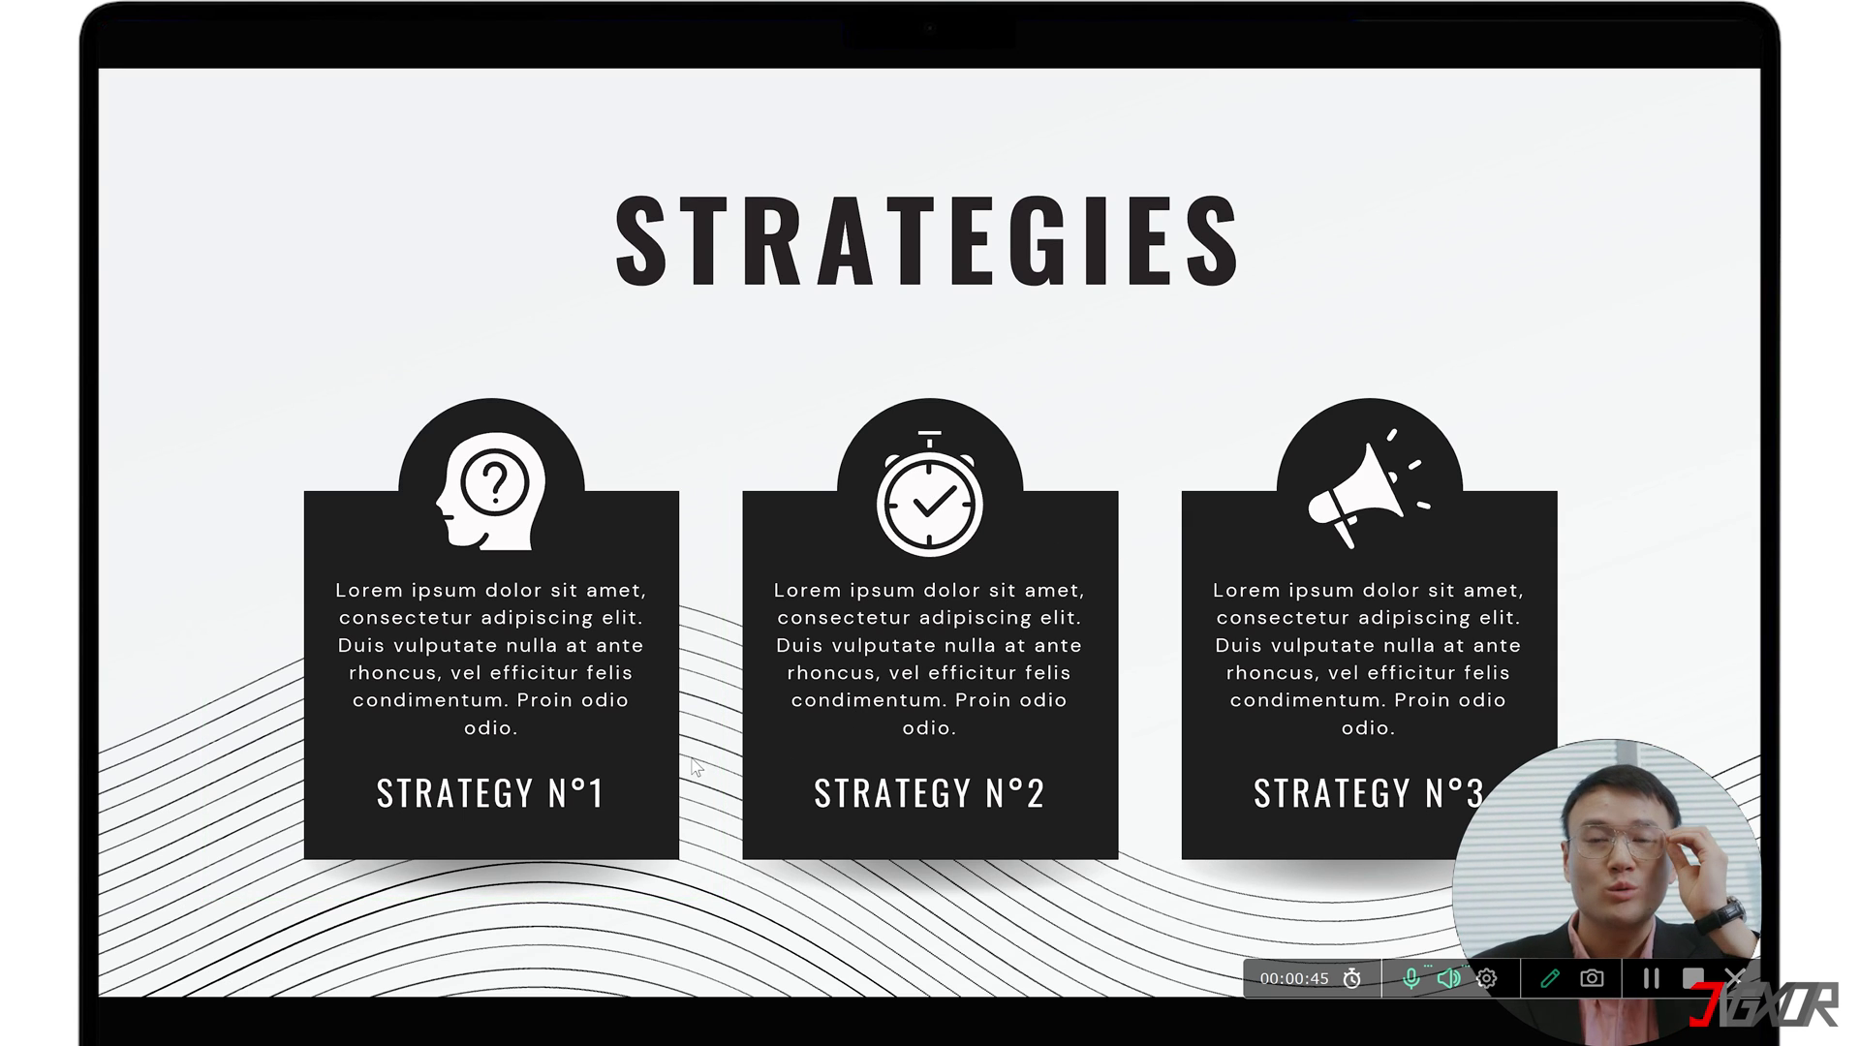
pyautogui.moveTo(694, 758); pyautogui.dragTo(872, 752)
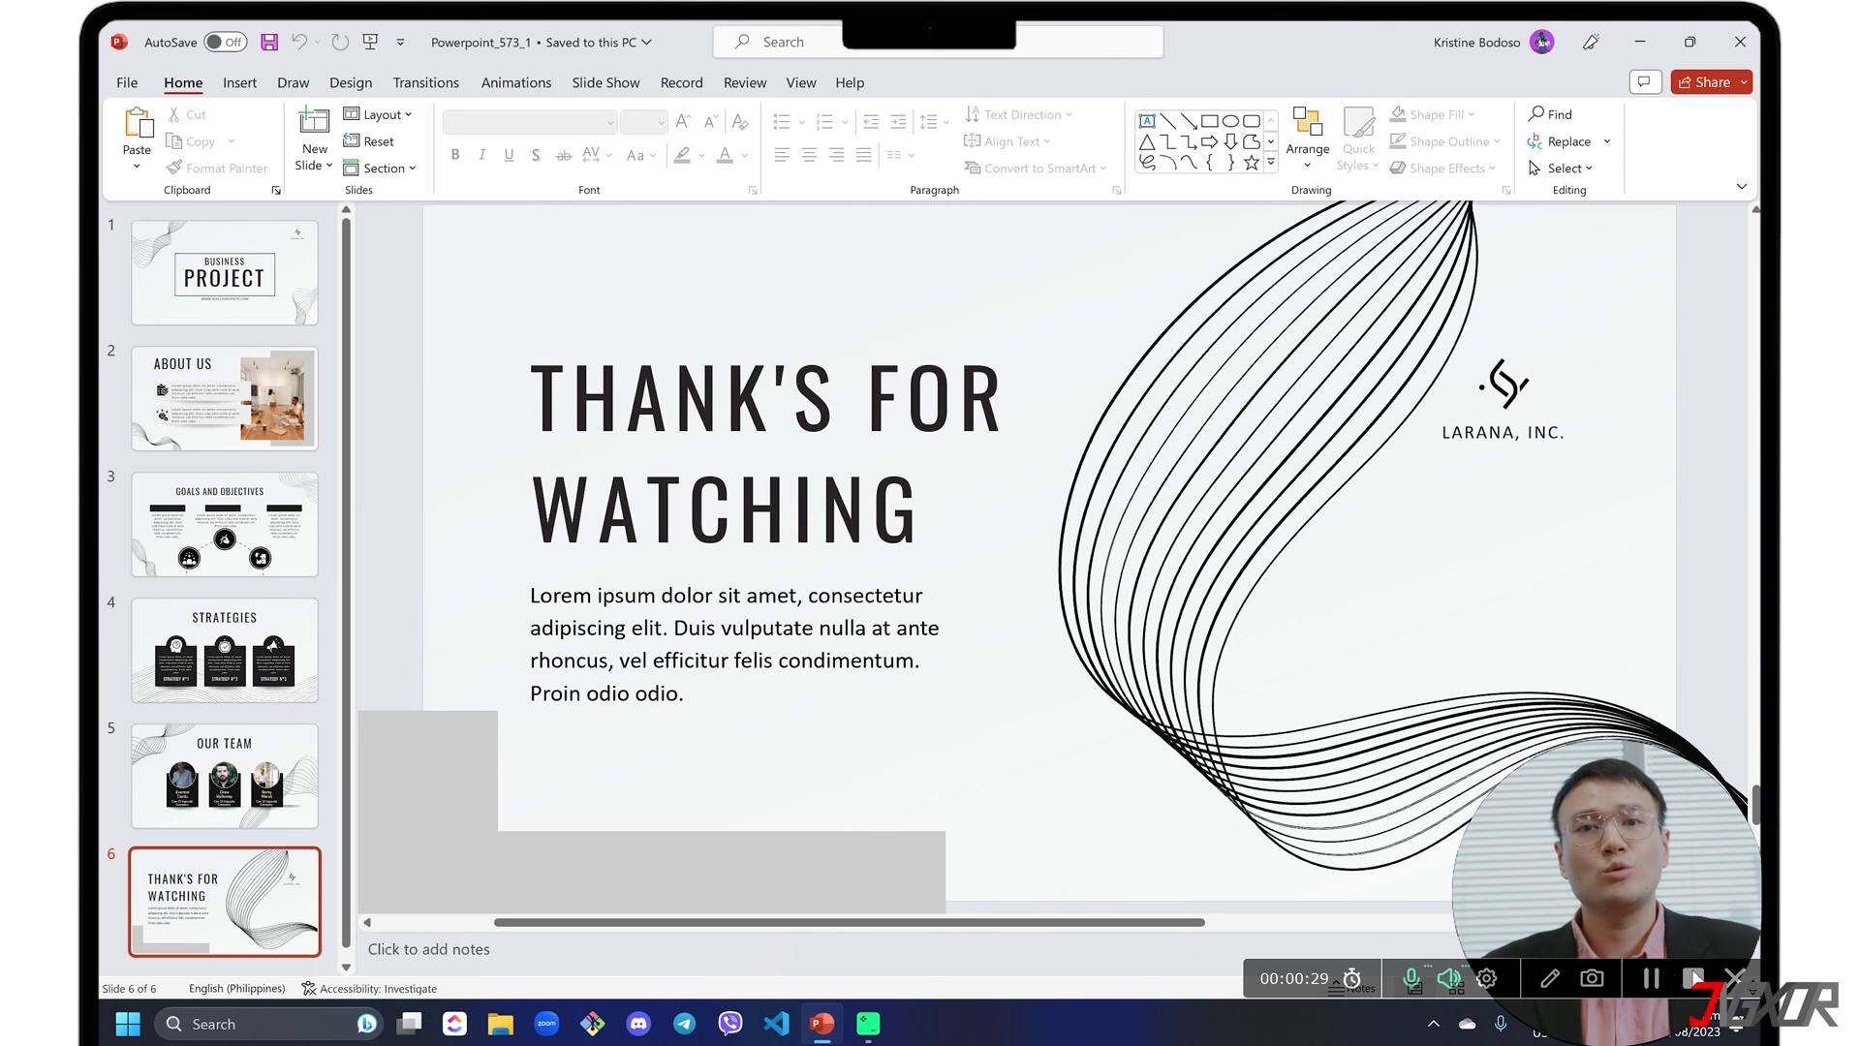
# Stop the Movavi capture from its tray icon menu, opening the 35-second ScreenRecorderProject14.mkv preview.
pyautogui.click(1428, 1029)
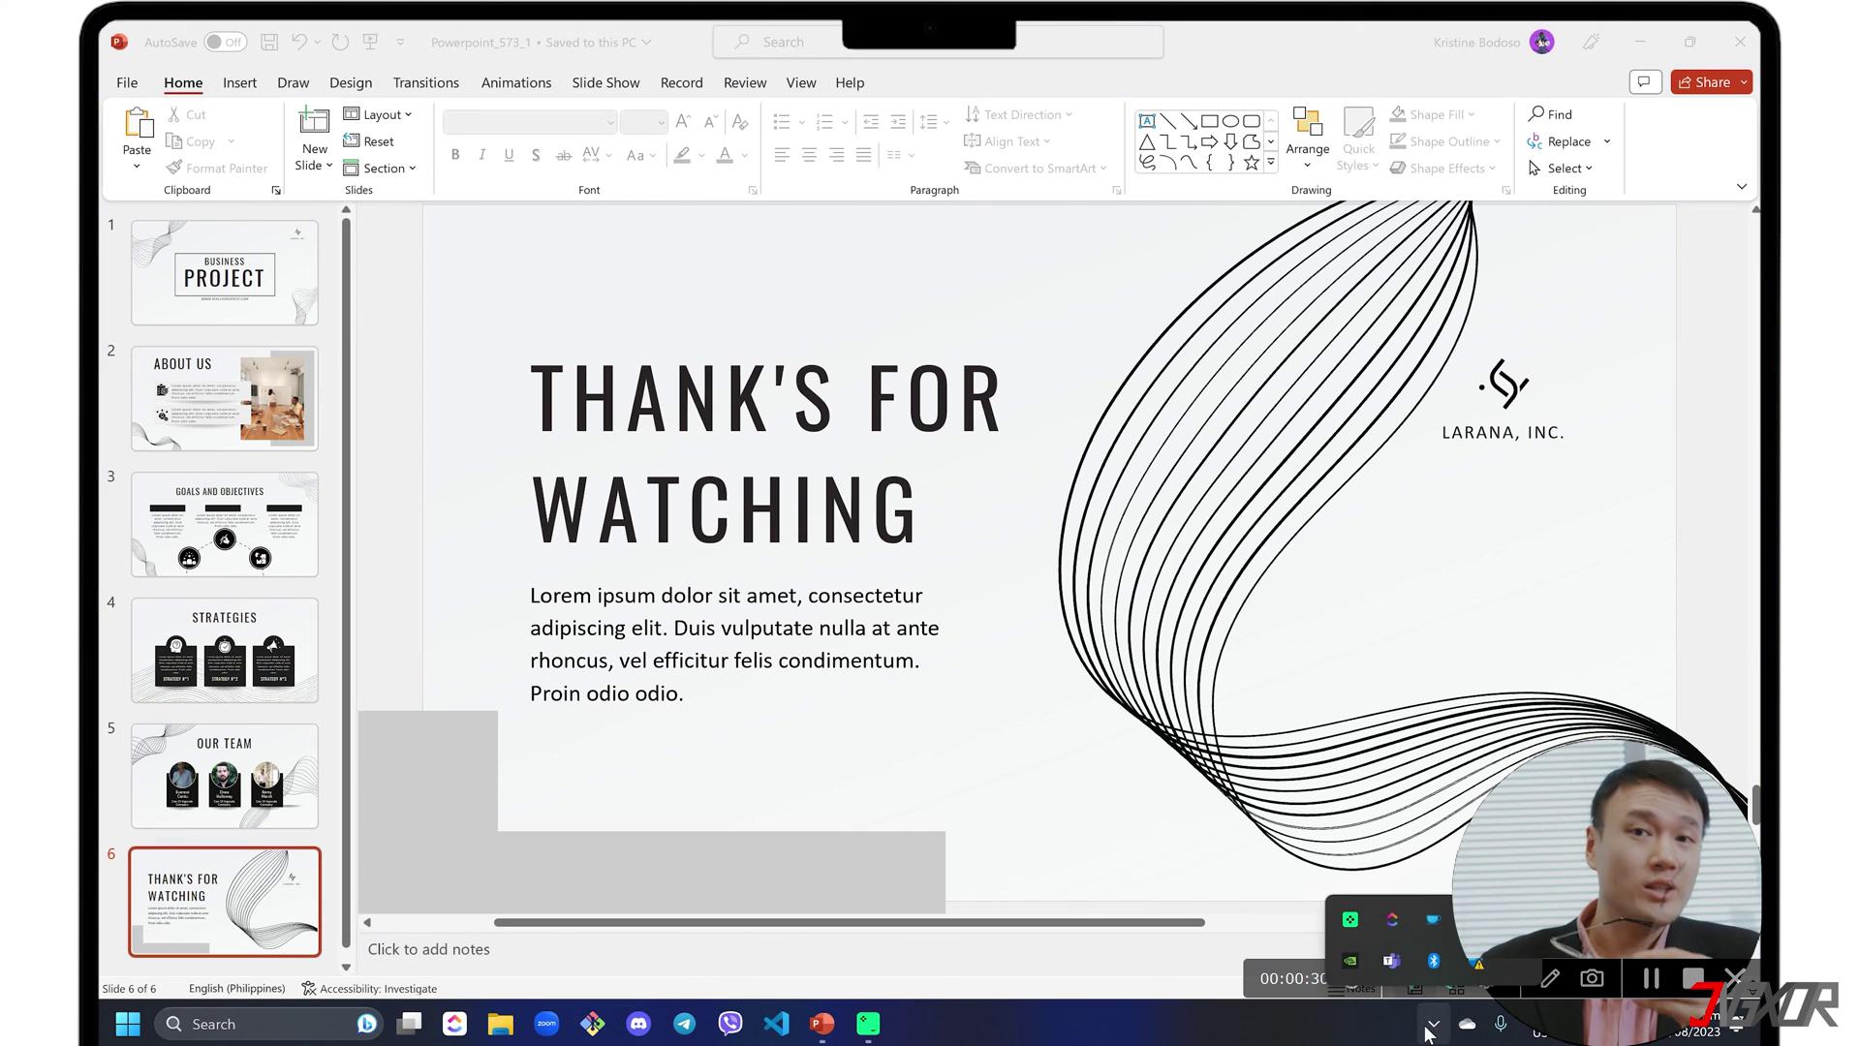
pyautogui.rightClick(1349, 925)
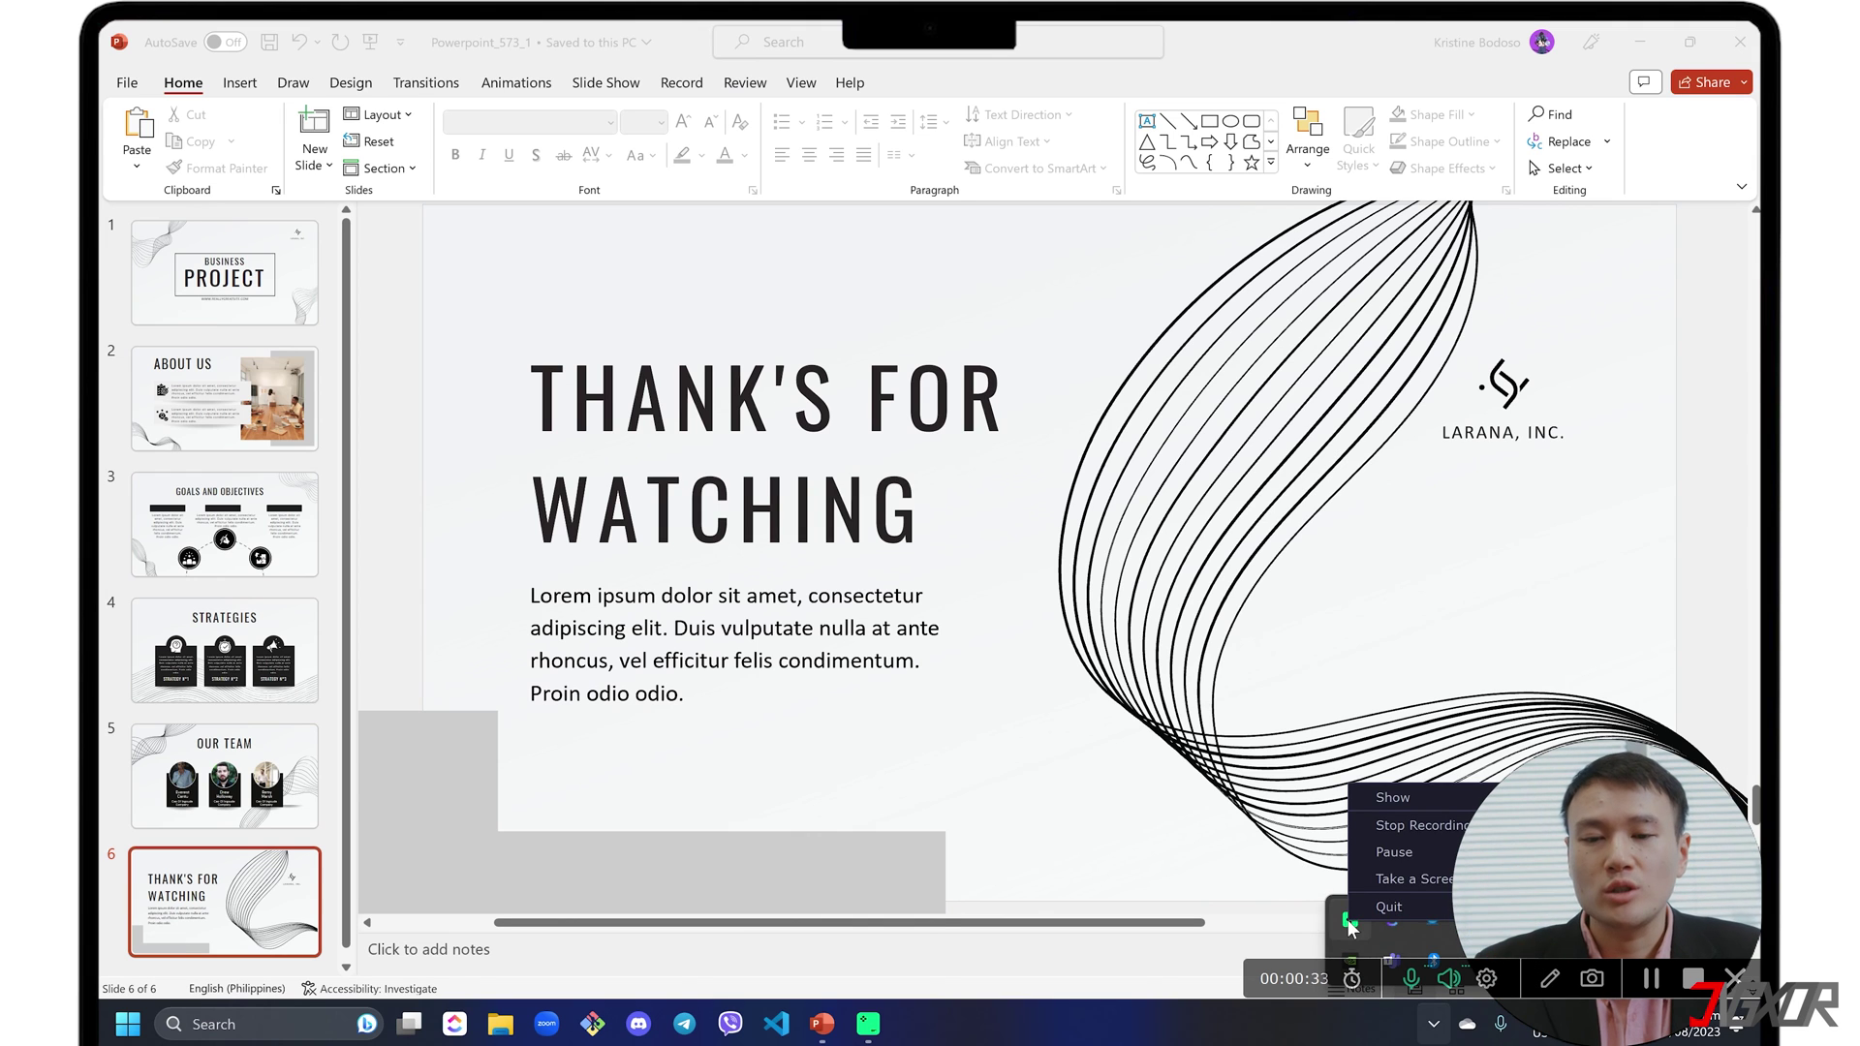
pyautogui.click(1420, 824)
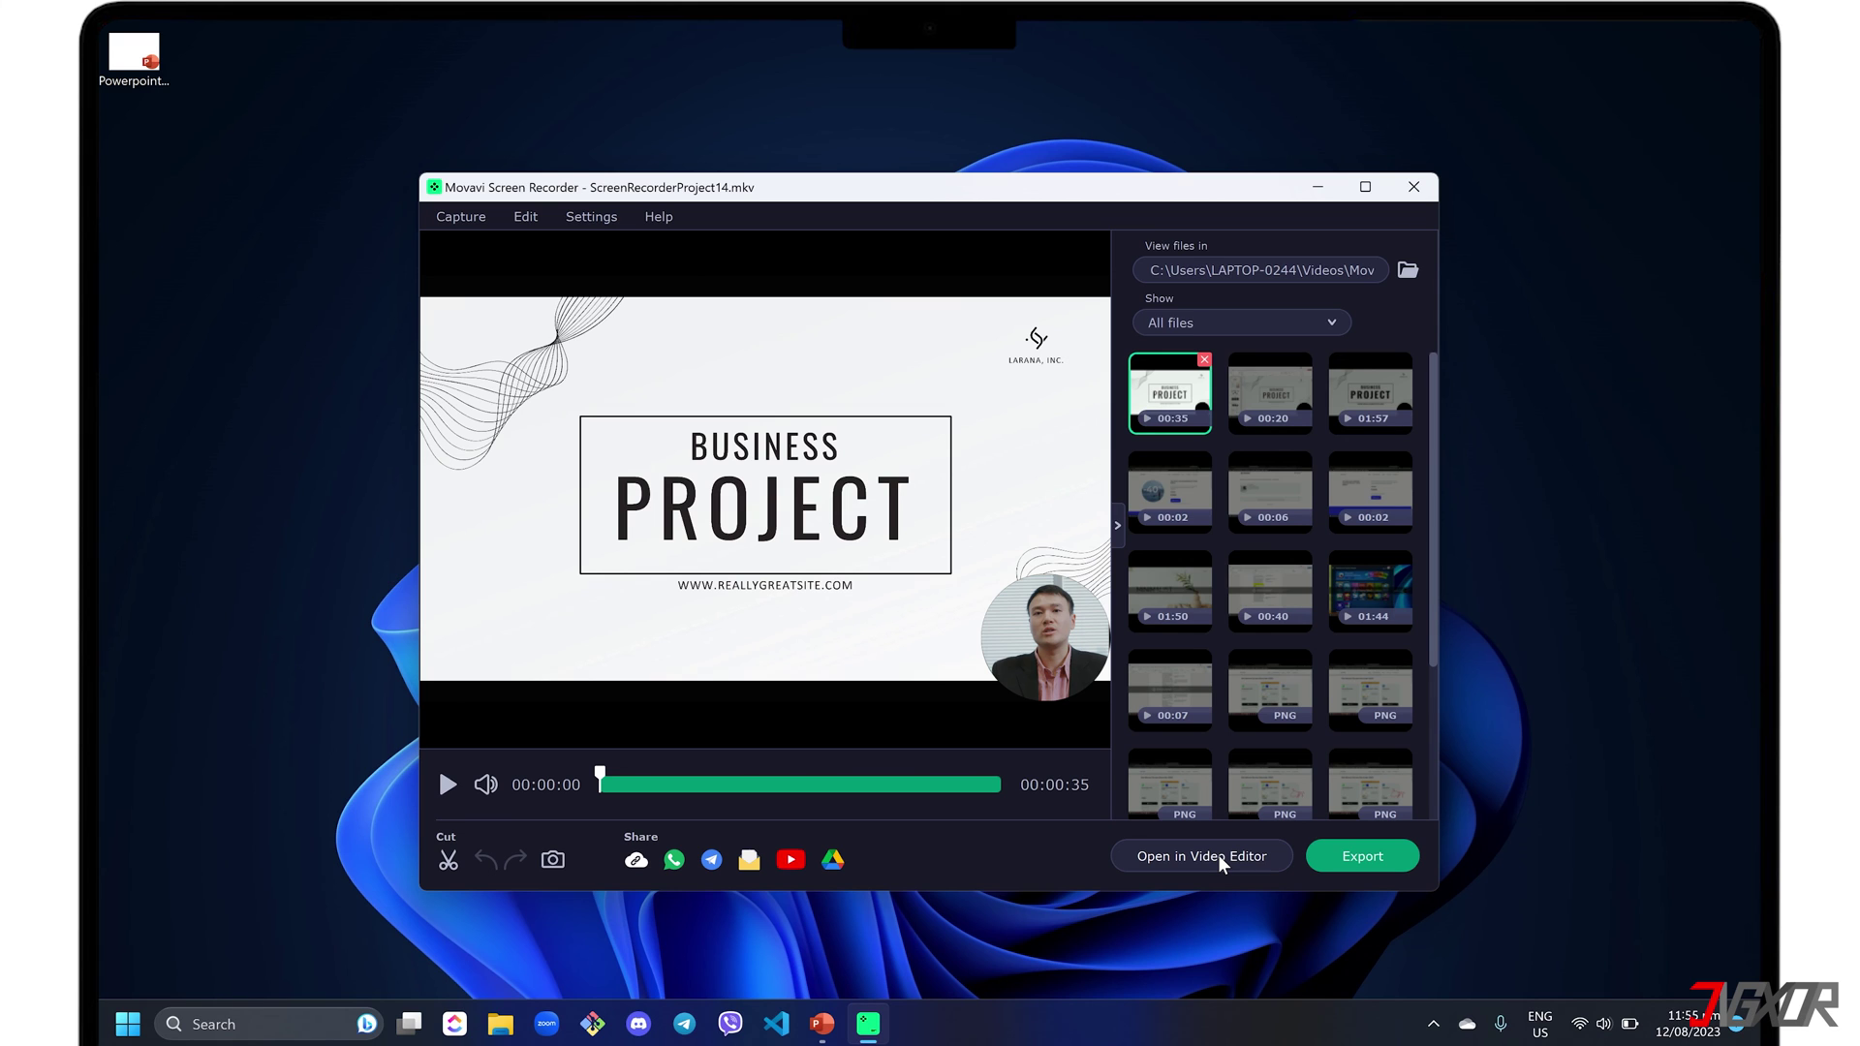
# Export the capture as MP4 file RecordPPT_1 (15.0 MB) to Videos\PPT and show it in its folder.
pyautogui.click(1379, 859)
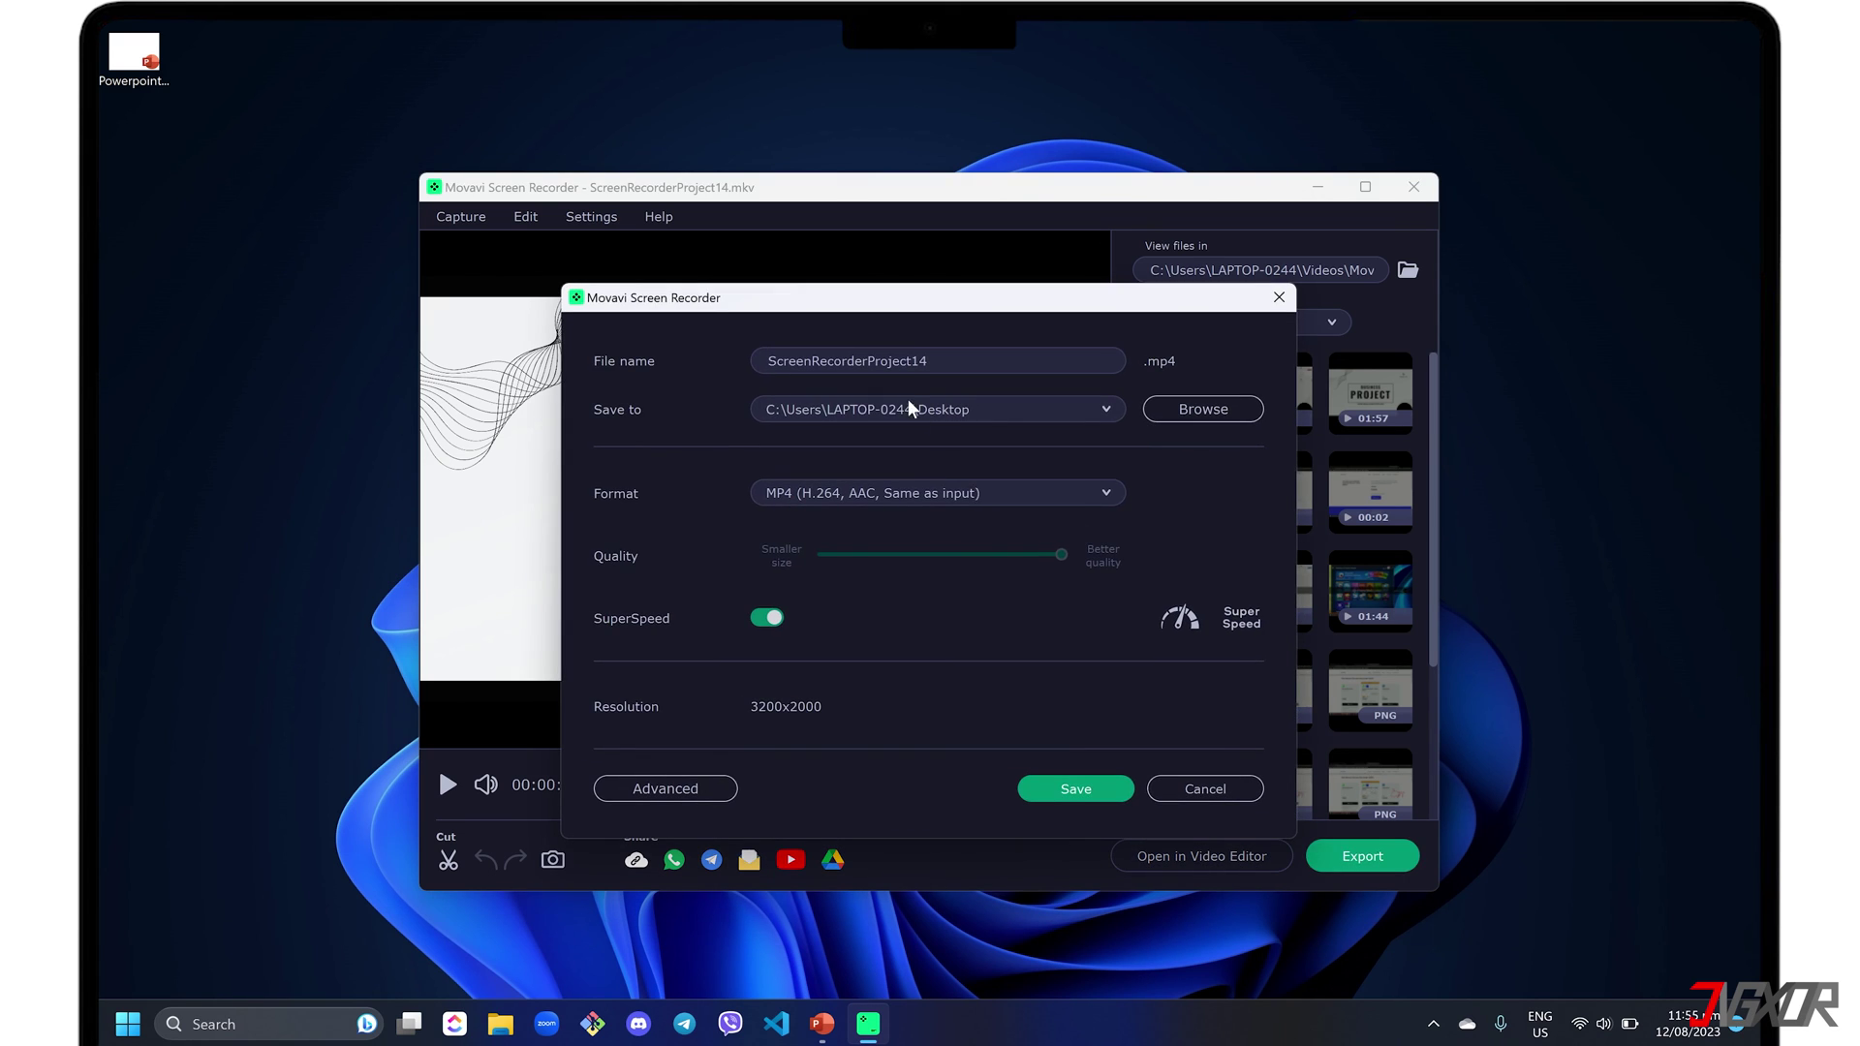
pyautogui.click(1170, 409)
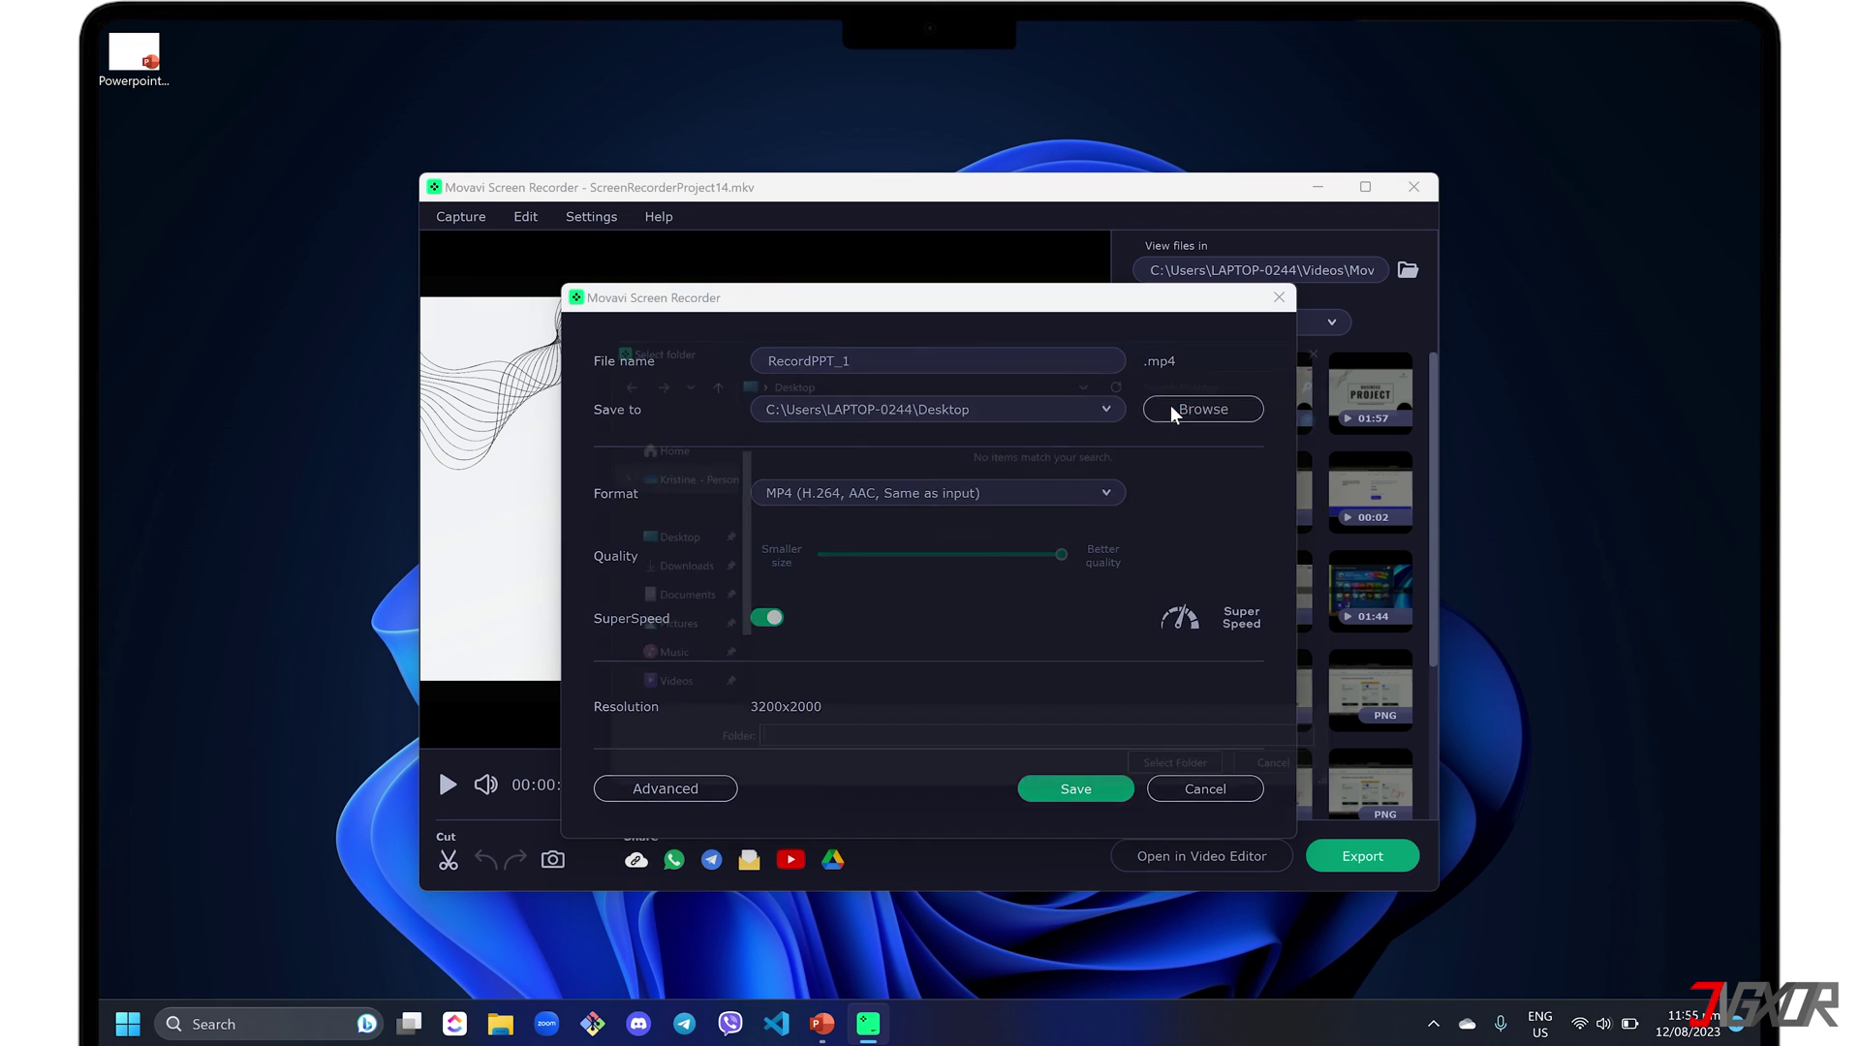
pyautogui.press('Escape')
pyautogui.click(1026, 492)
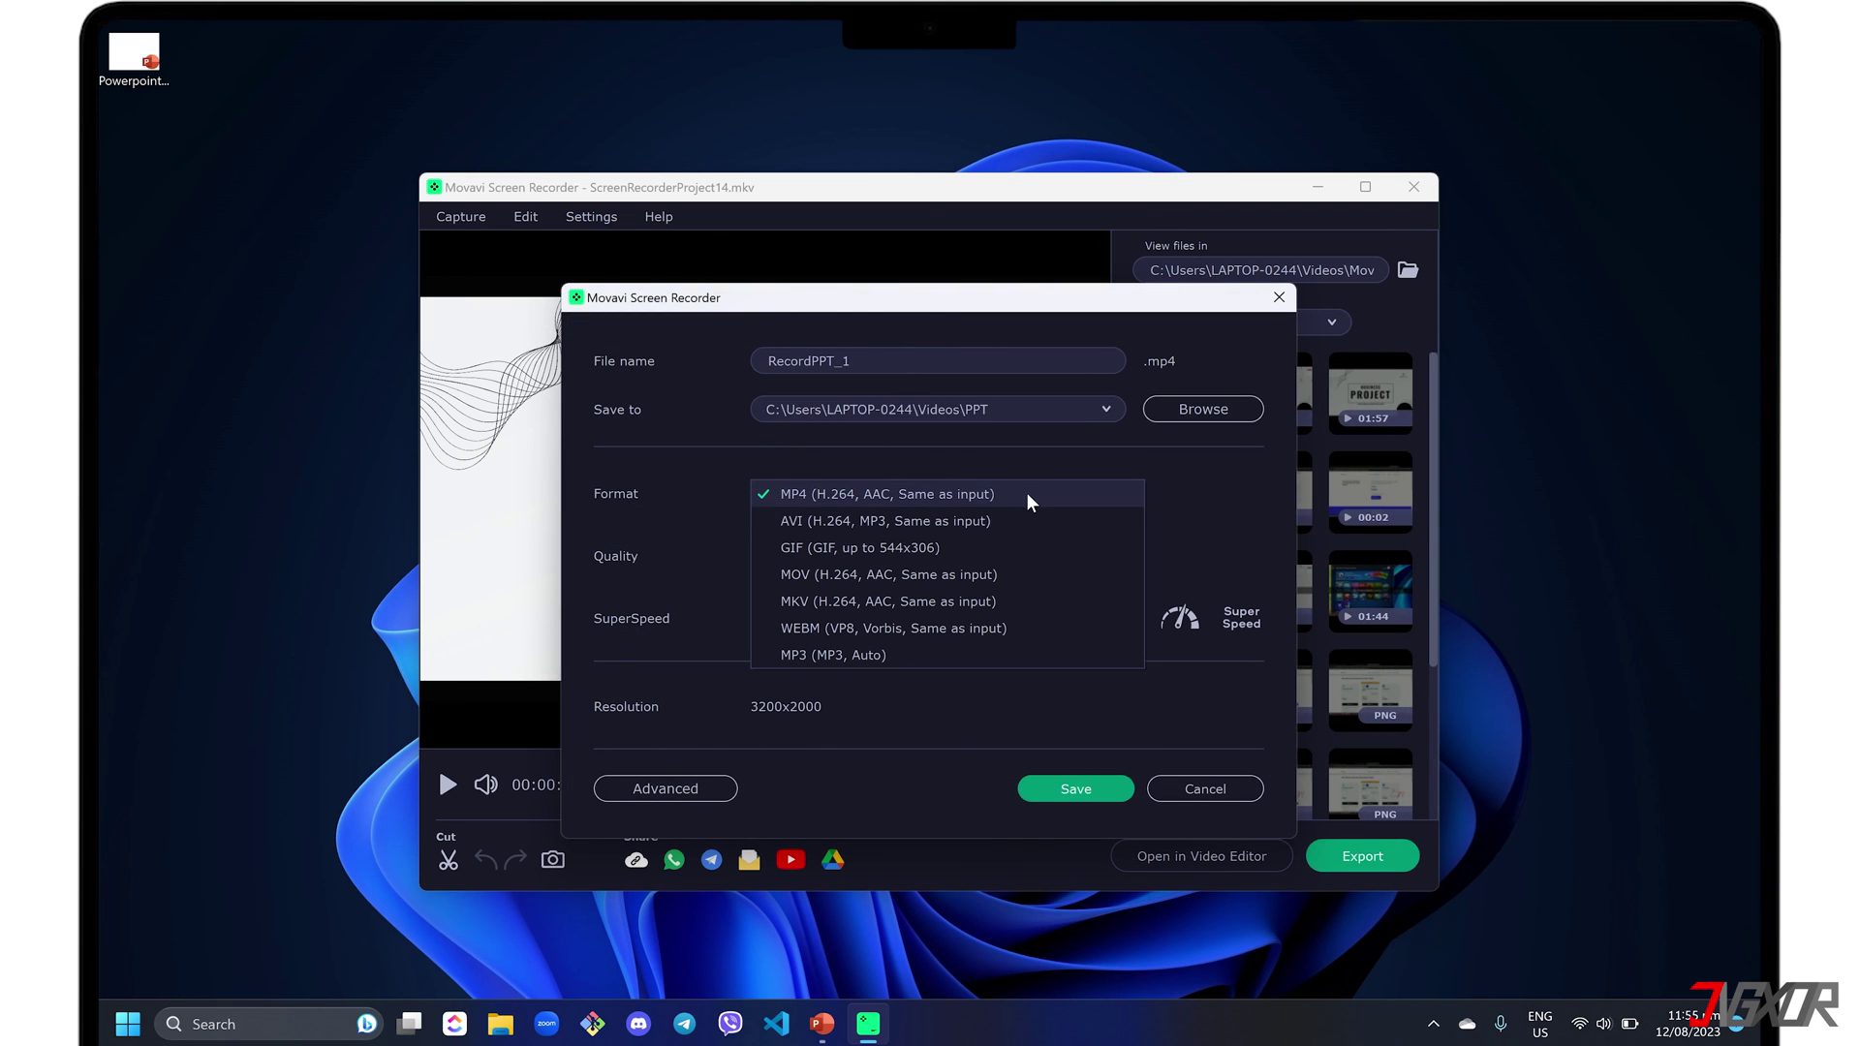
pyautogui.click(901, 494)
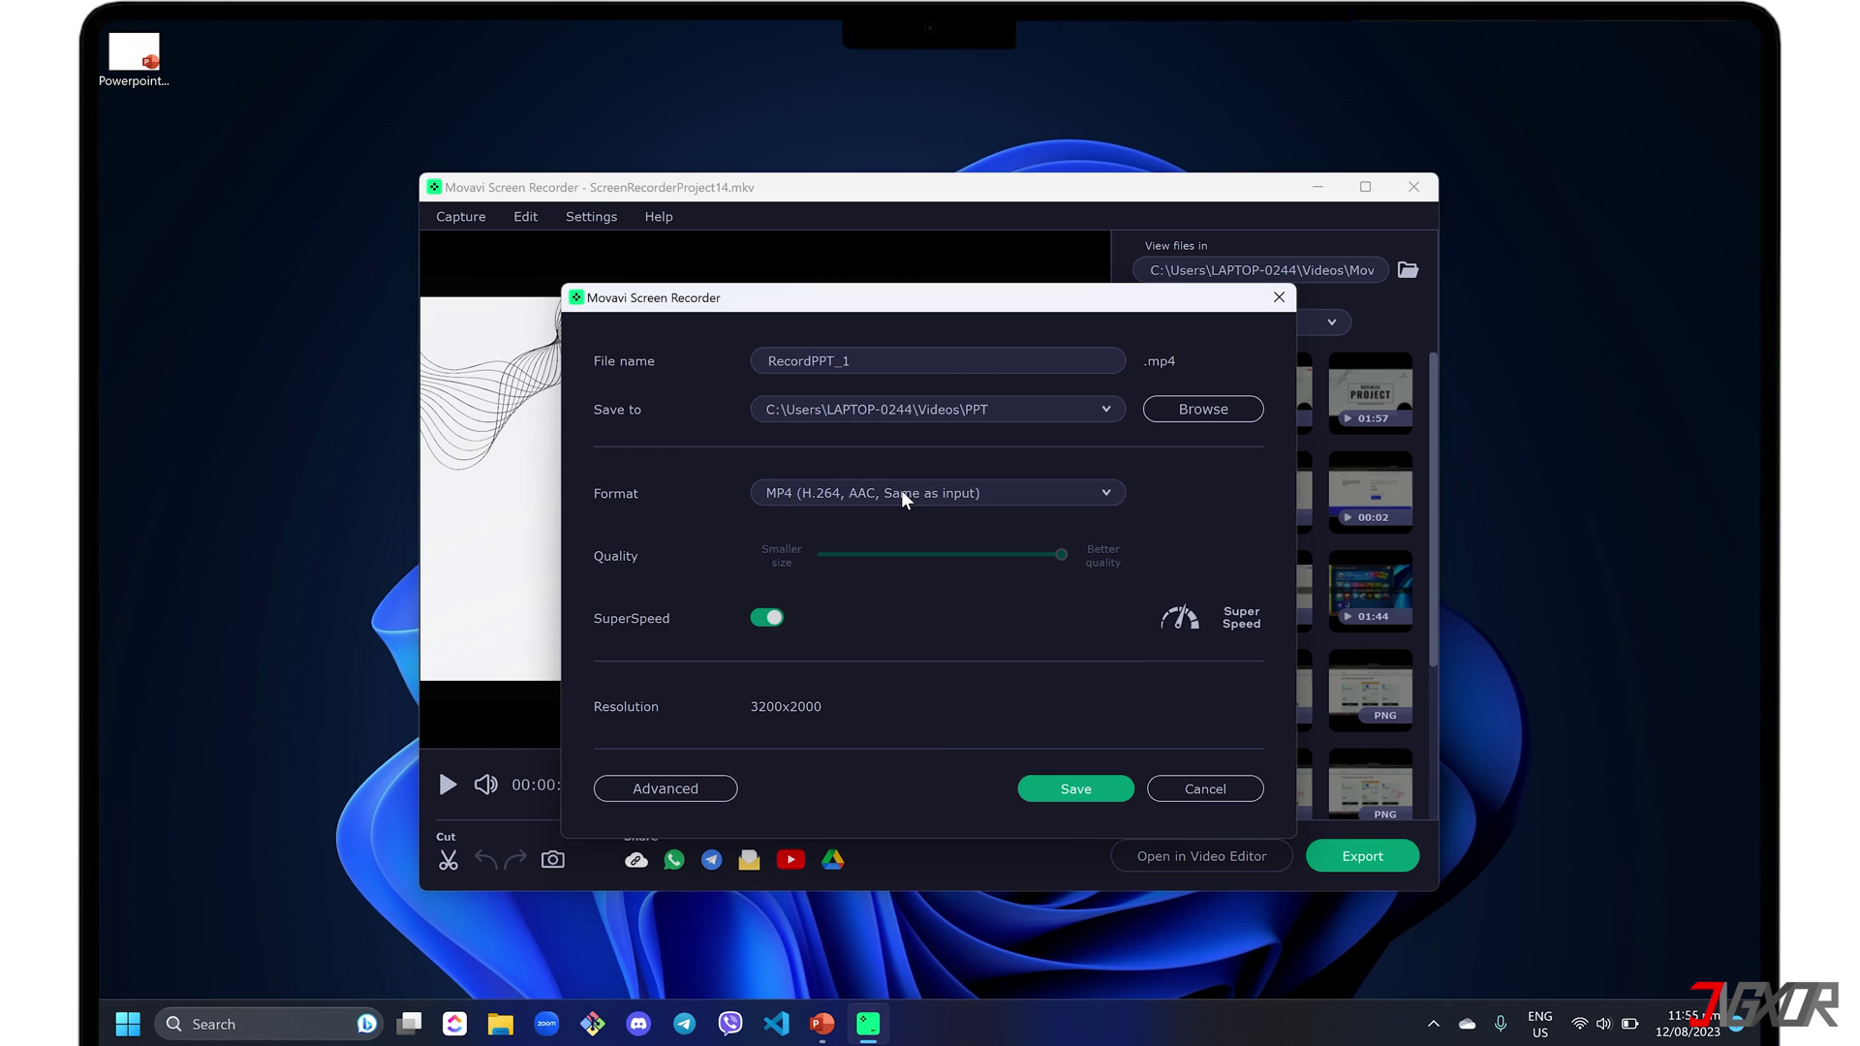
pyautogui.click(1079, 787)
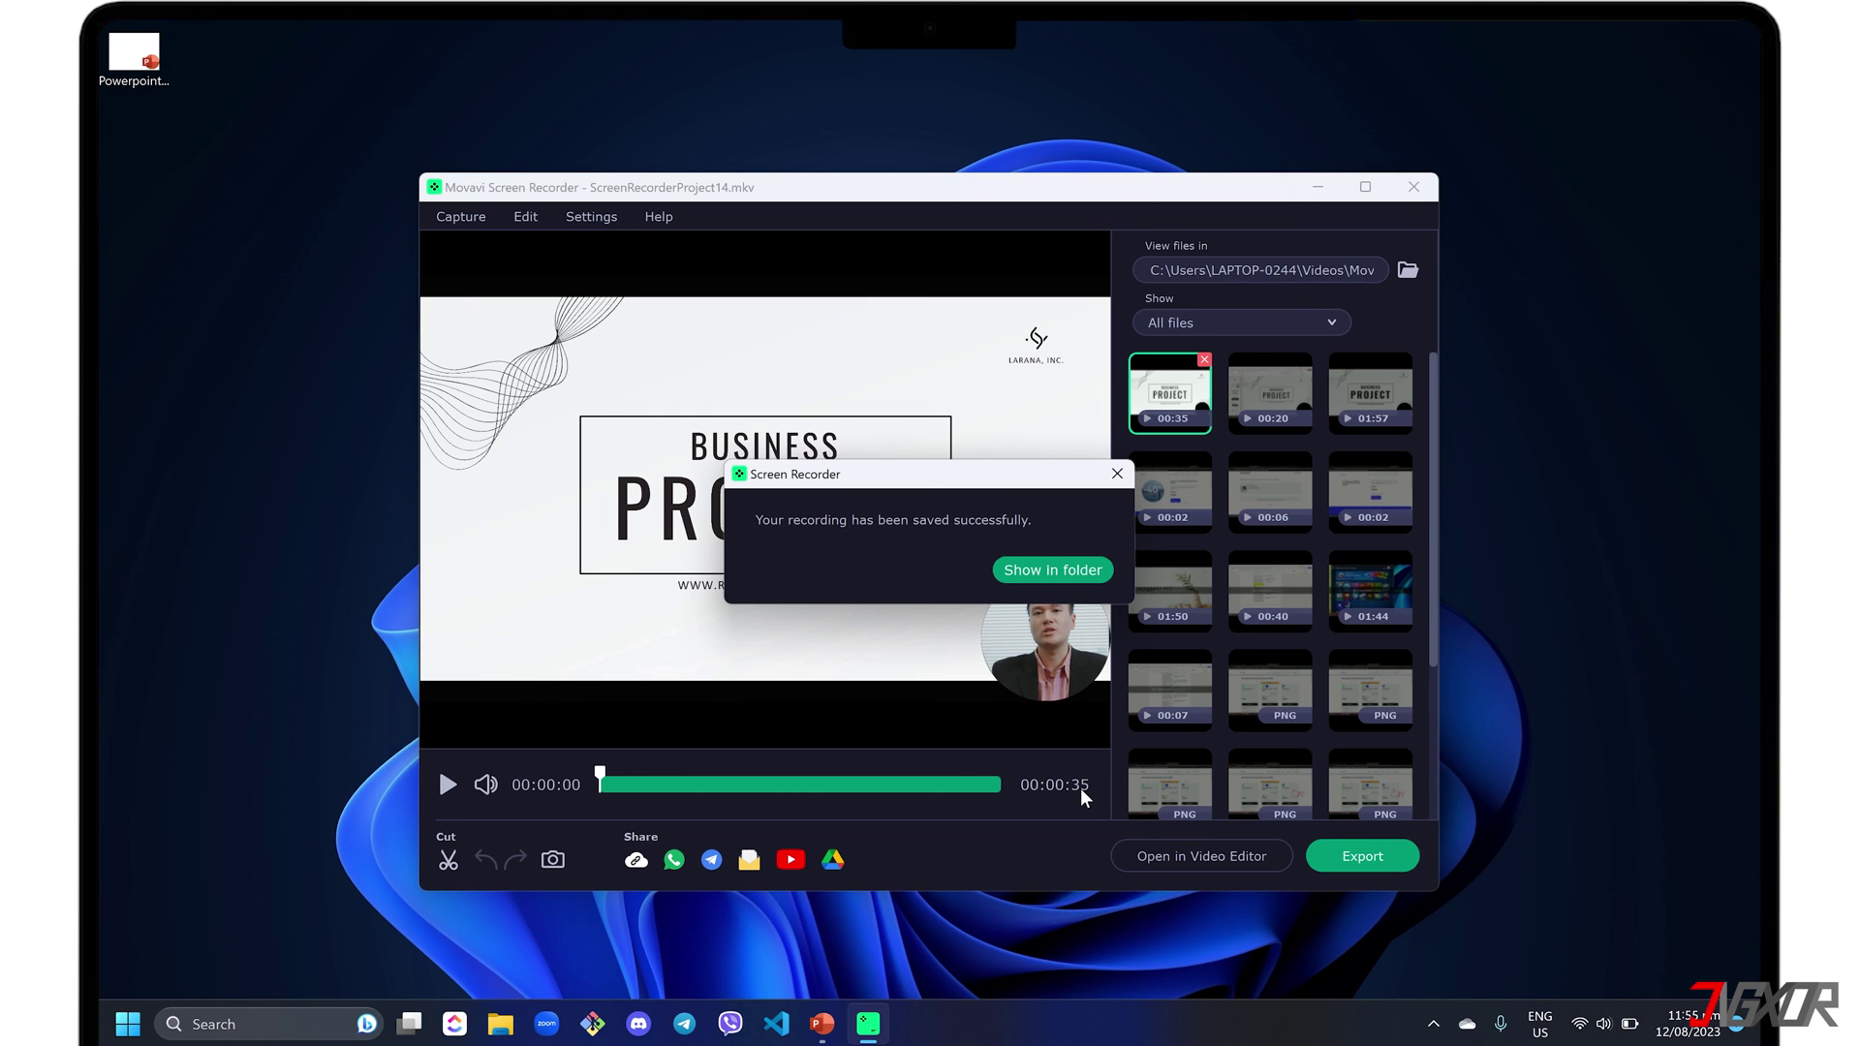
pyautogui.click(1038, 567)
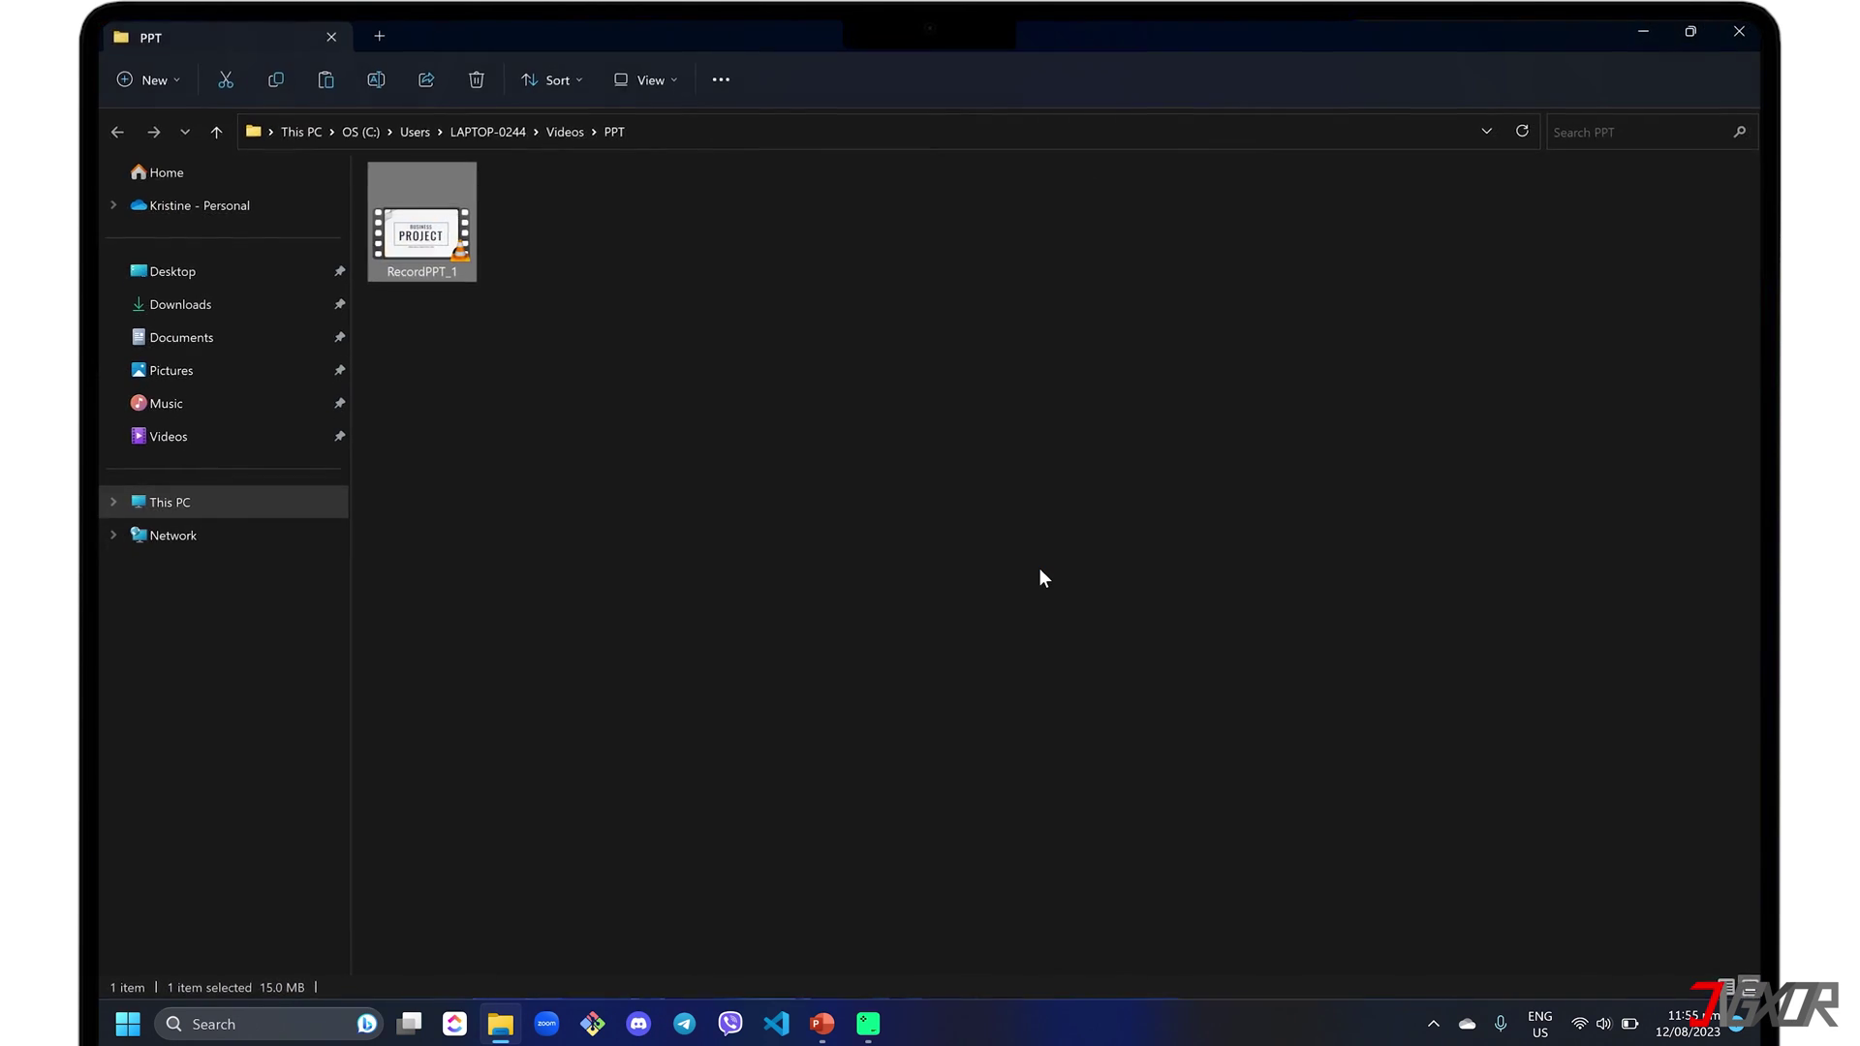